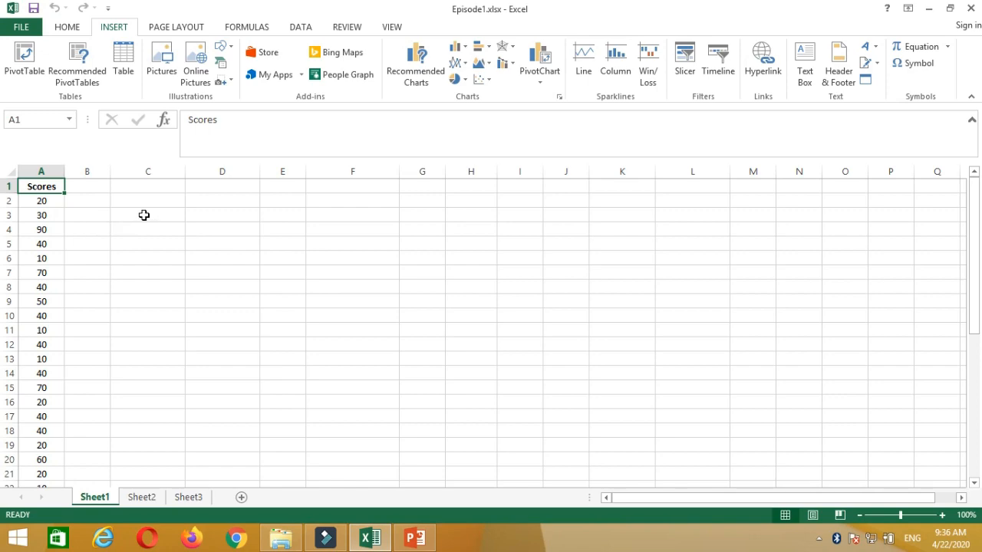
Create a PivotTable from the scores in Sheet1 A1:A40, placed on the existing worksheet at cell C3.
left_click(143, 215)
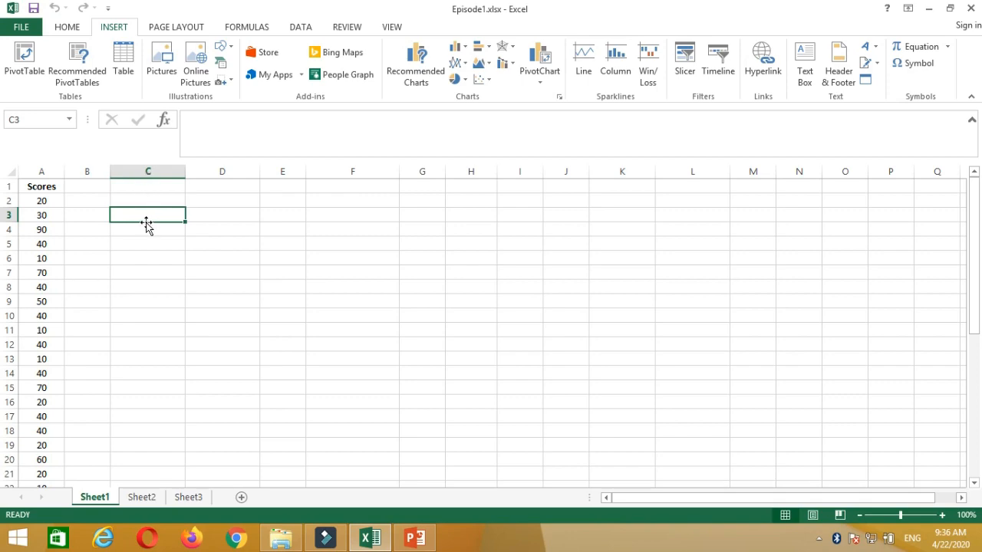
left_click(22, 69)
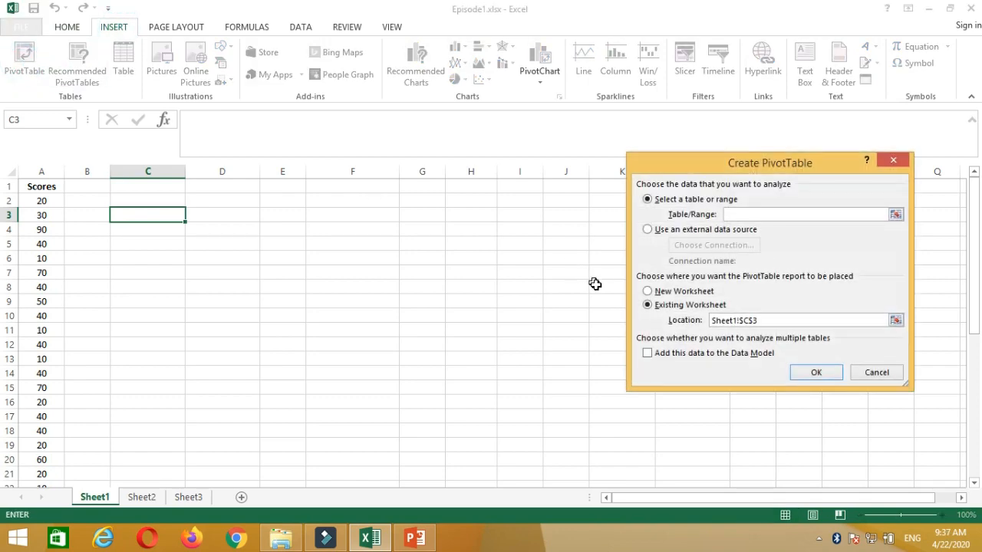
left_click(41, 186)
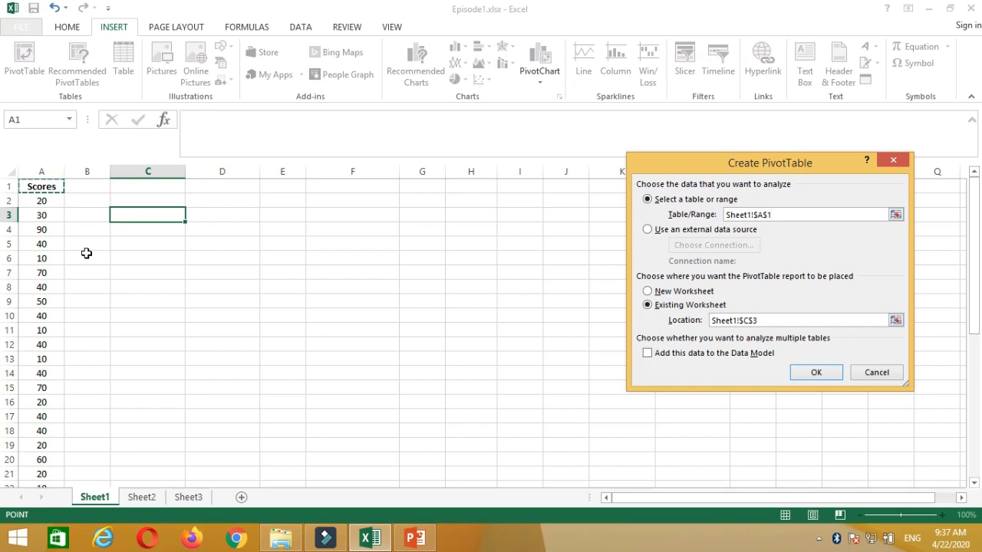
key("ctrl+shift+Down")
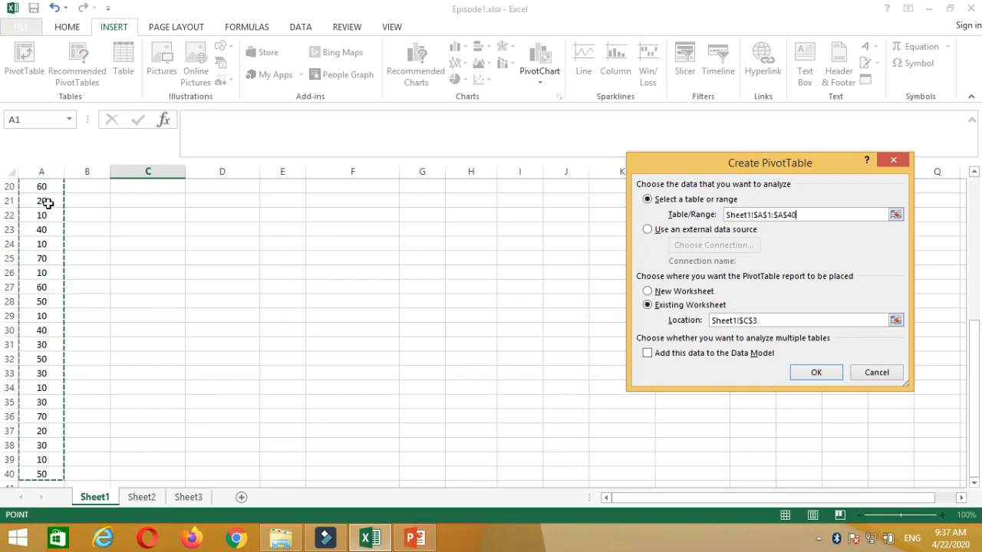
left_click(811, 373)
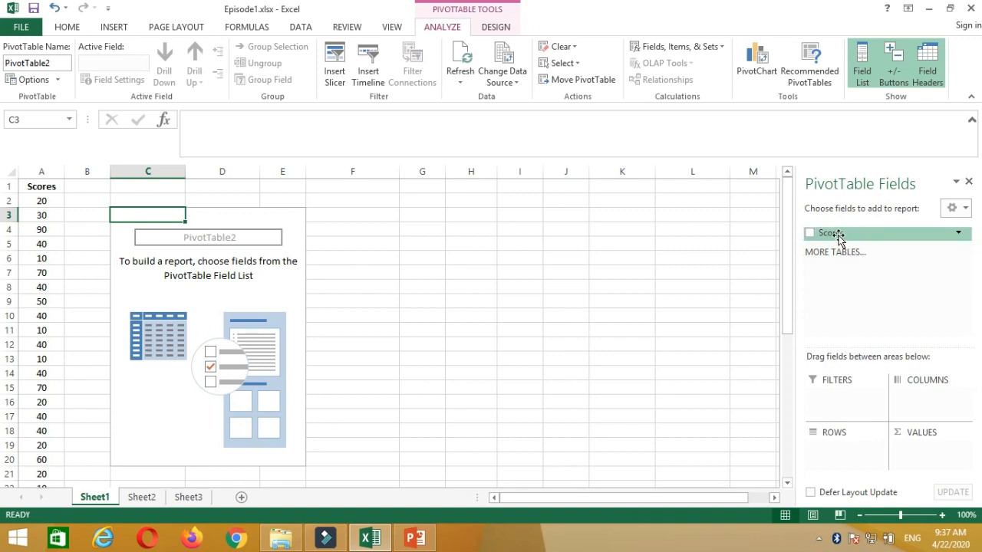
Add the Scores field to the PivotTable as both row labels and values.
mouse_move(839, 238)
left_mouse_down()
mouse_move(851, 454)
mouse_move(836, 234)
left_mouse_up()
right_click(836, 235)
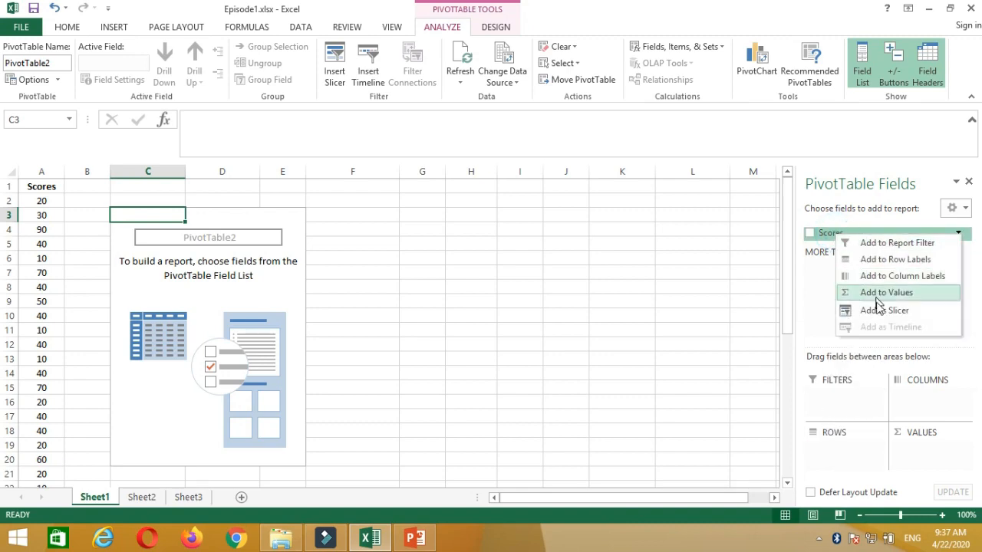
left_click(887, 261)
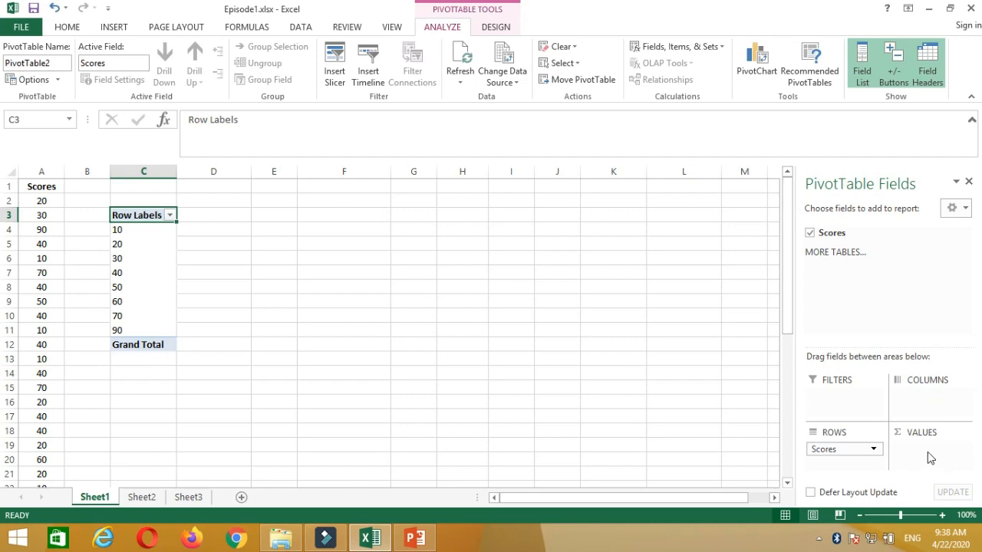
right_click(843, 235)
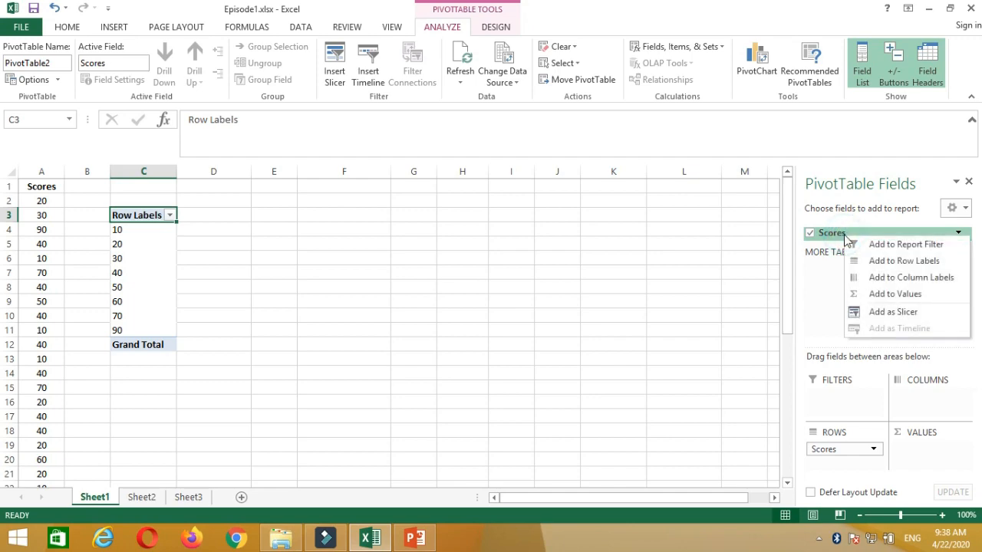
left_click(892, 295)
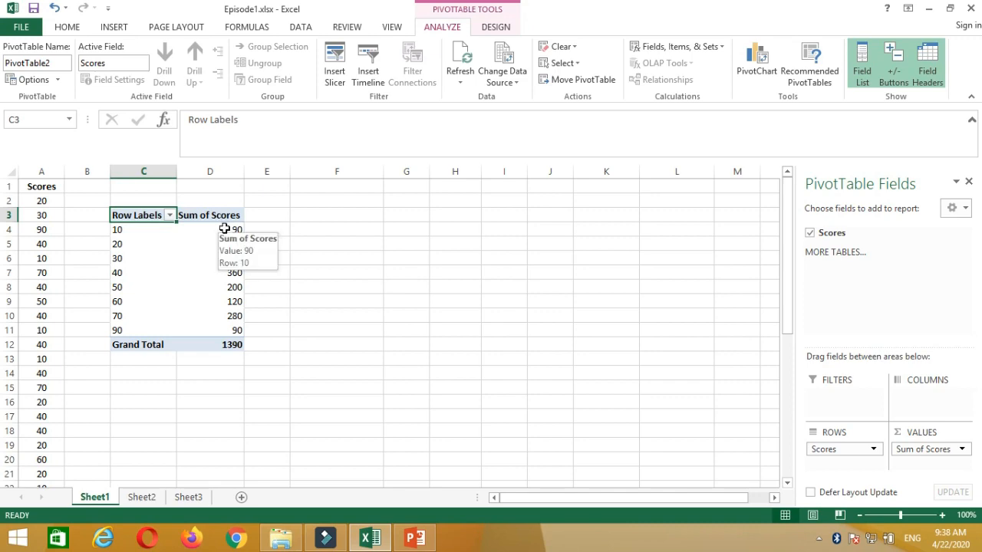
Change the PivotTable's Scores value field to summarize by Count.
left_click_drag(223, 227, 224, 332)
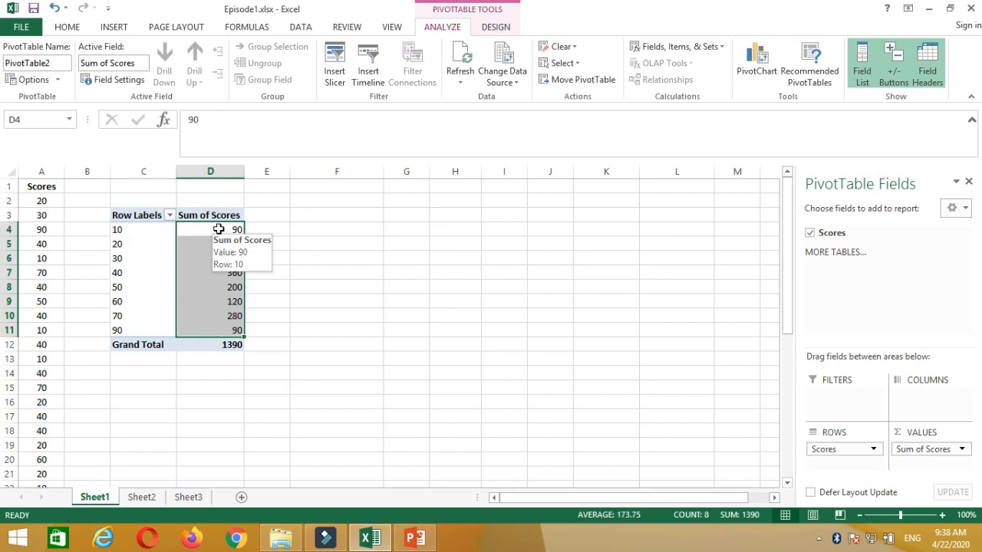
left_click(962, 453)
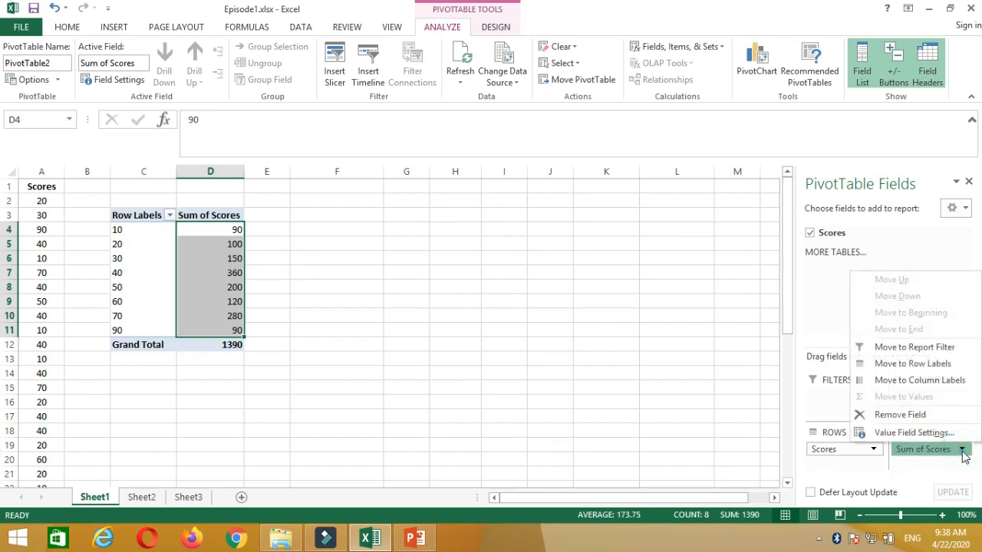
left_click(911, 434)
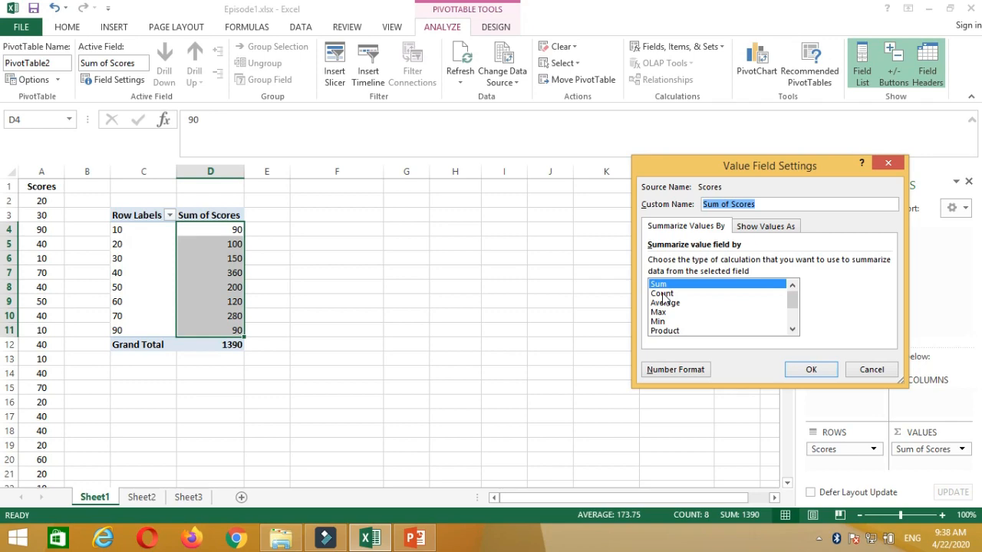
left_click(663, 294)
left_click(810, 371)
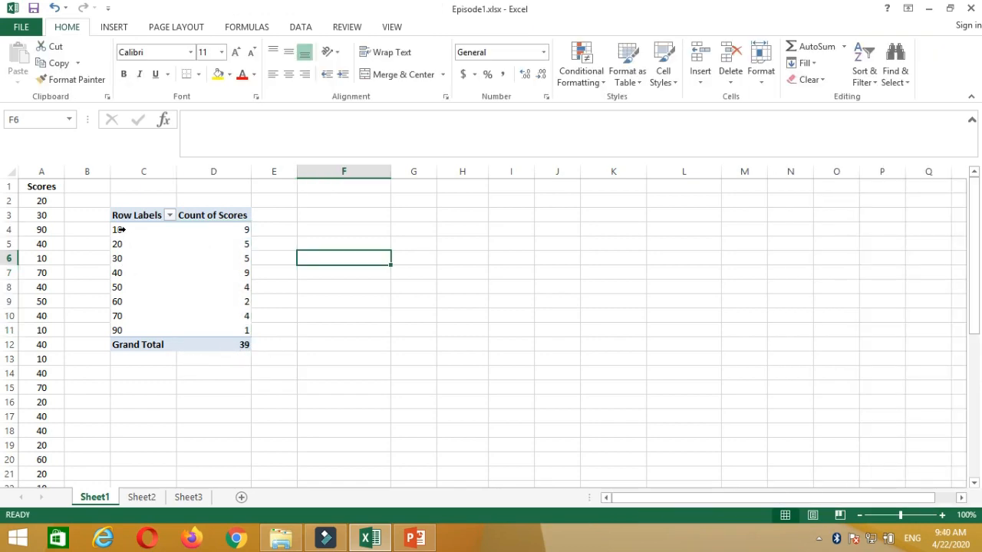
Copy the PivotTable's score and count rows, C4:D11, and paste them starting at cell F7.
left_click_drag(117, 229, 156, 331)
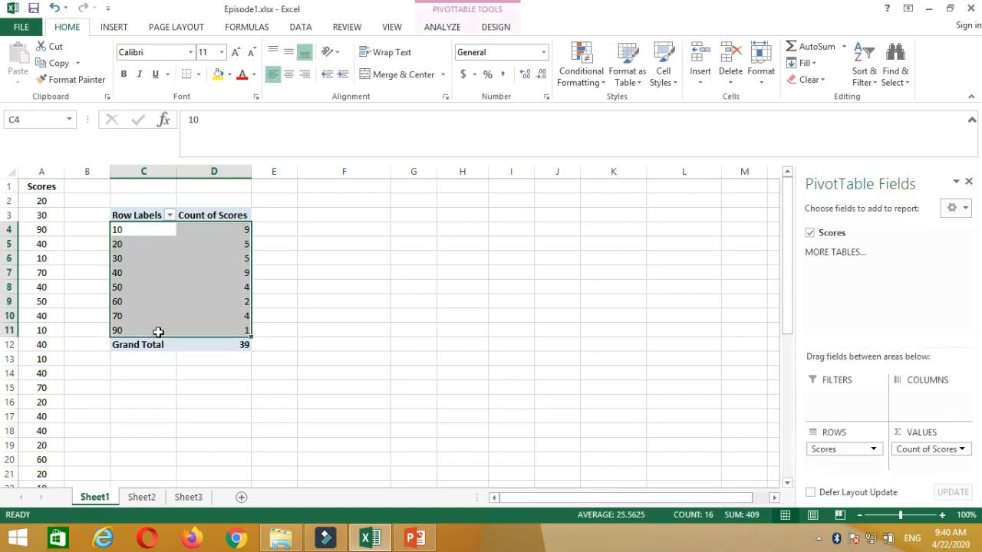
right_click(161, 283)
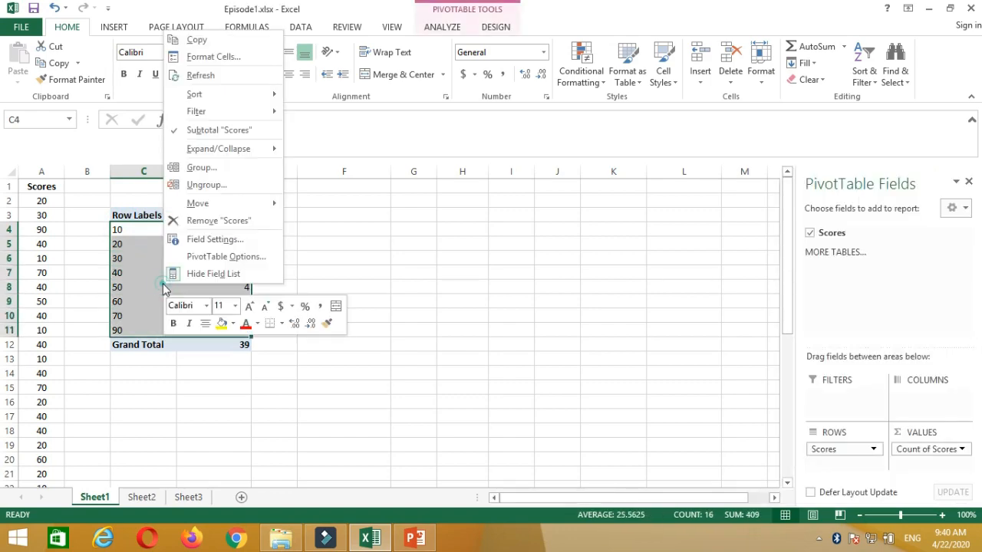
left_click(220, 41)
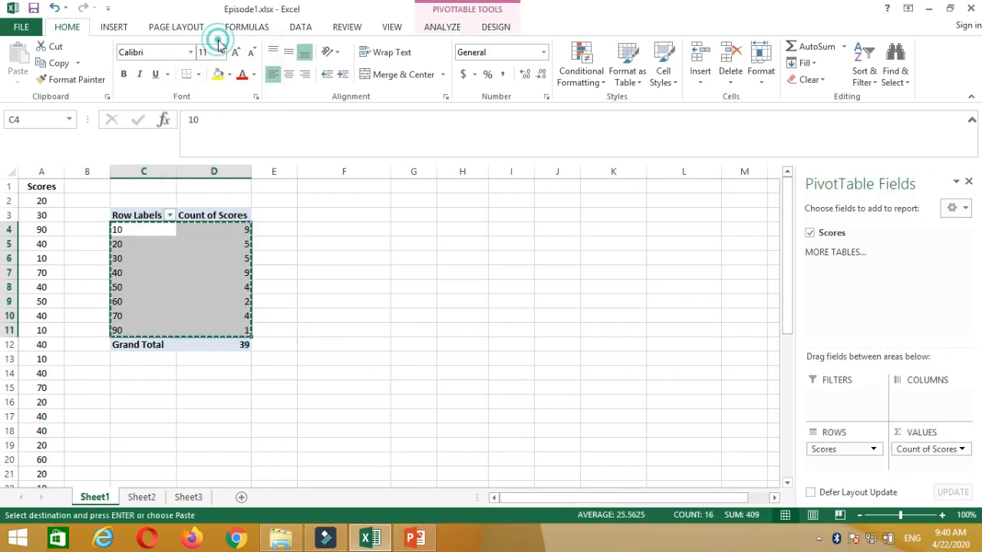
left_click(356, 272)
right_click(356, 273)
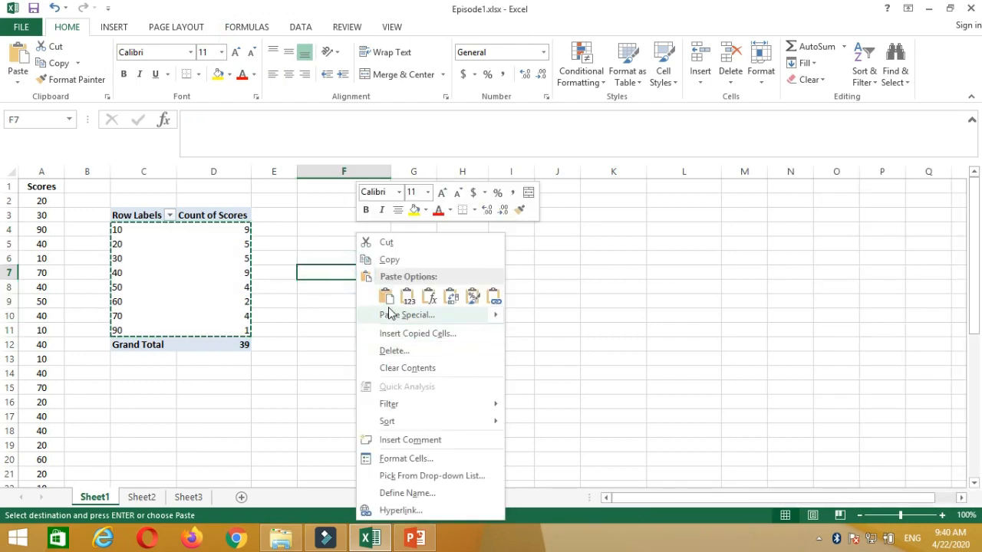
left_click(385, 297)
left_click(506, 329)
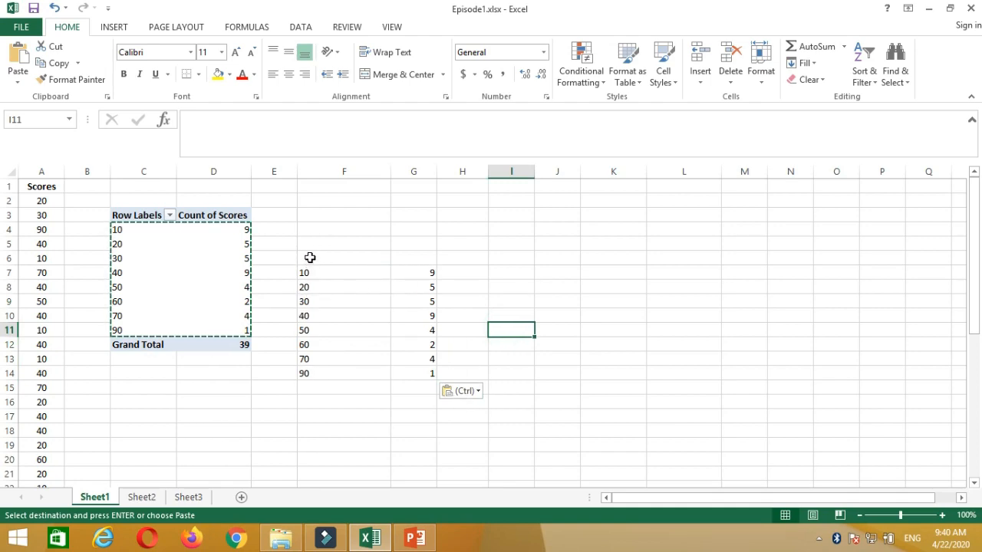
Enter the headings Scores in F6 and Frequency in G6 above the pasted data.
left_click(308, 259)
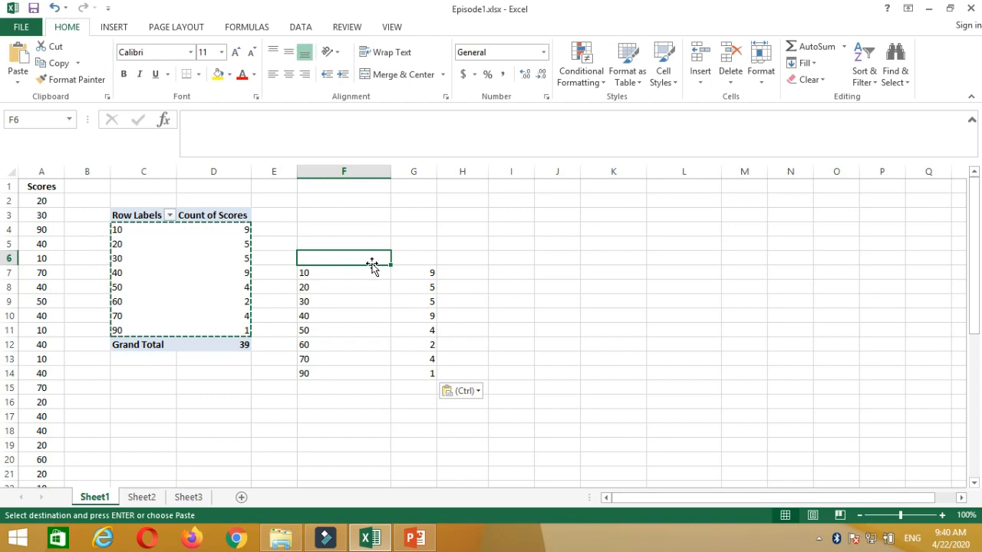
type("Scores")
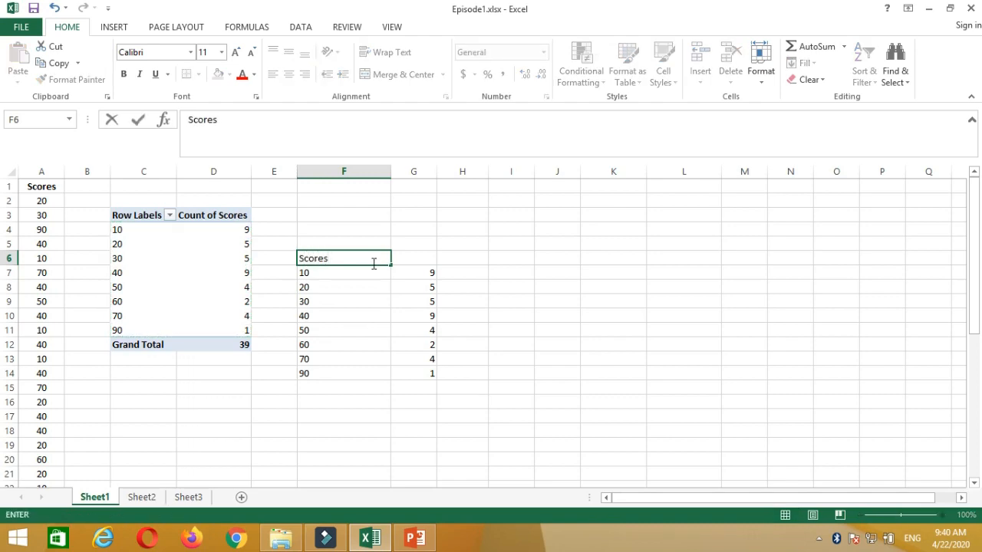
key("Tab")
type("F")
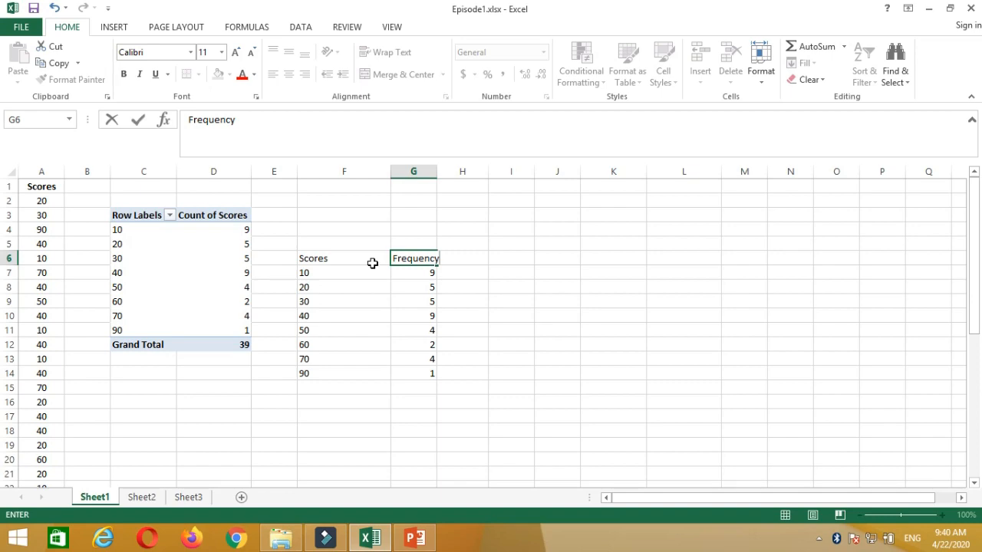
key("Tab")
key("Tab")
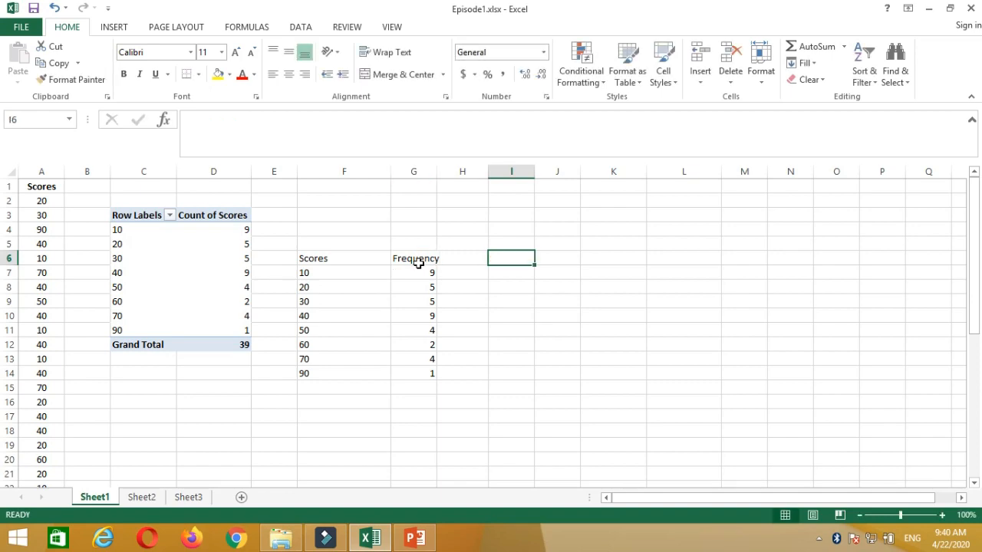
Auto-fit the widths of columns G and F to their contents.
double_click(436, 172)
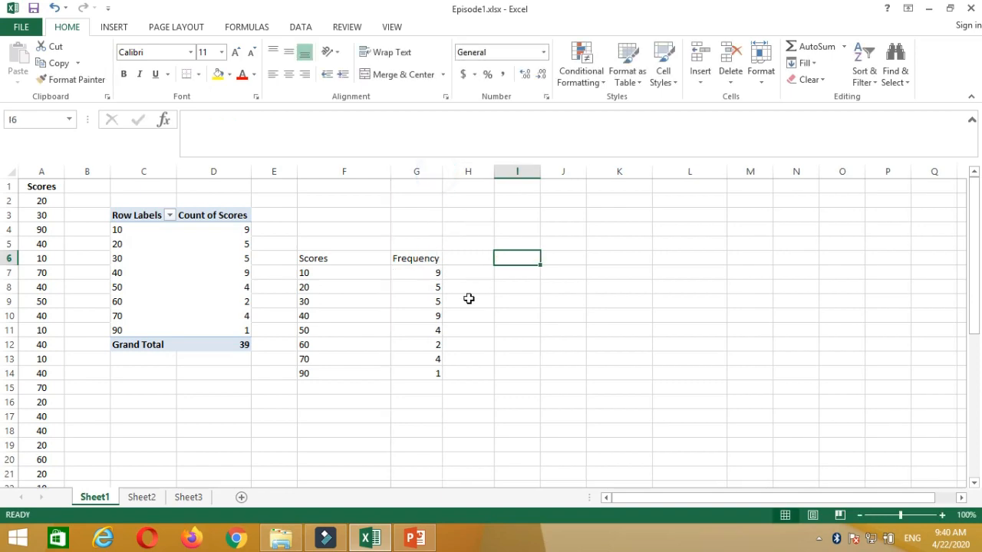
left_click_drag(387, 167, 386, 168)
double_click(387, 168)
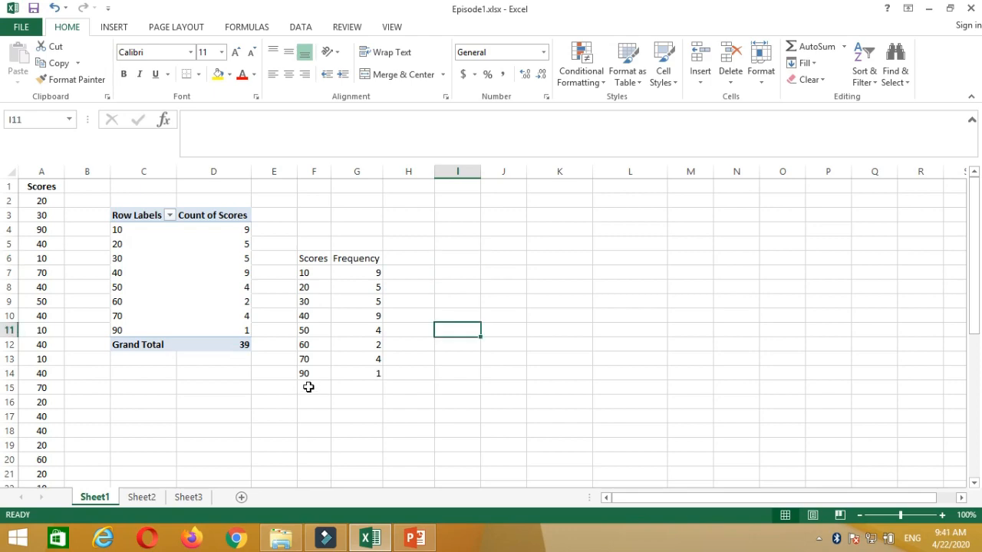
Add a Total label in F15 and sum the frequencies in G15 with =SUM(G7:G14).
left_click(309, 387)
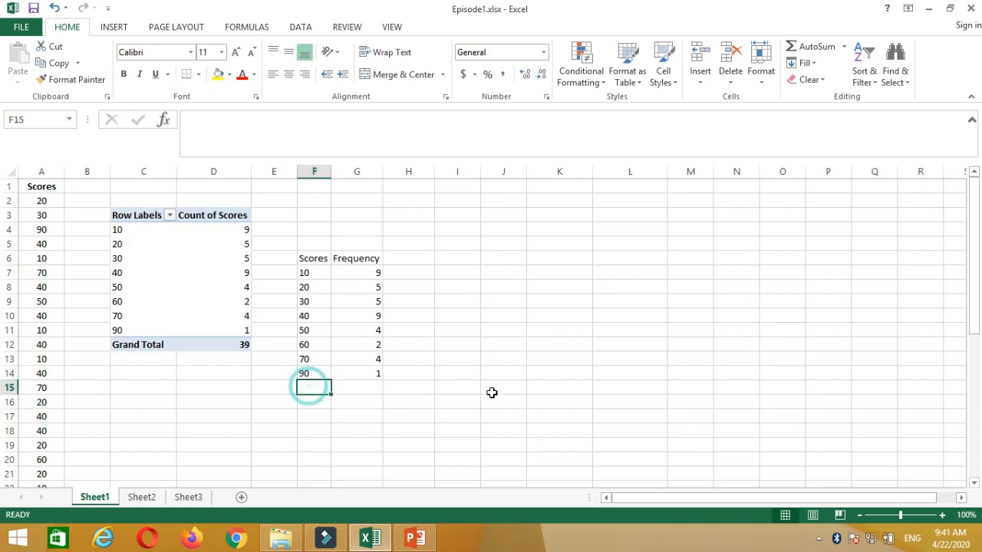
type("Total")
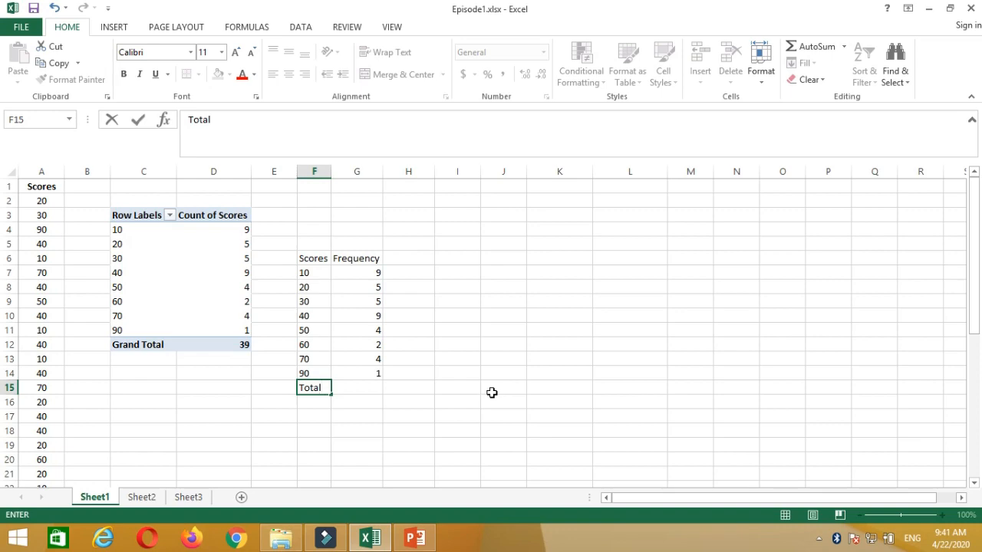
key("Tab")
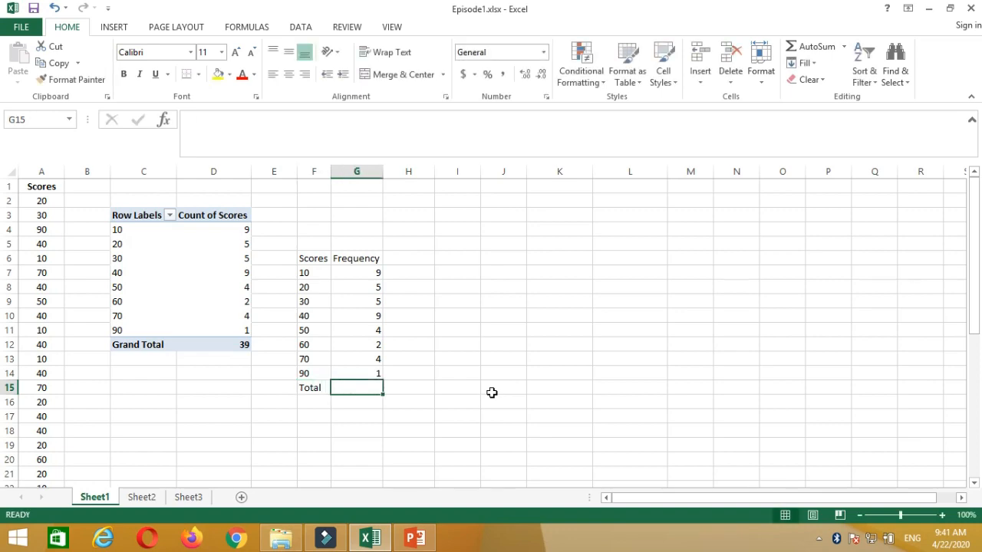
left_click(816, 49)
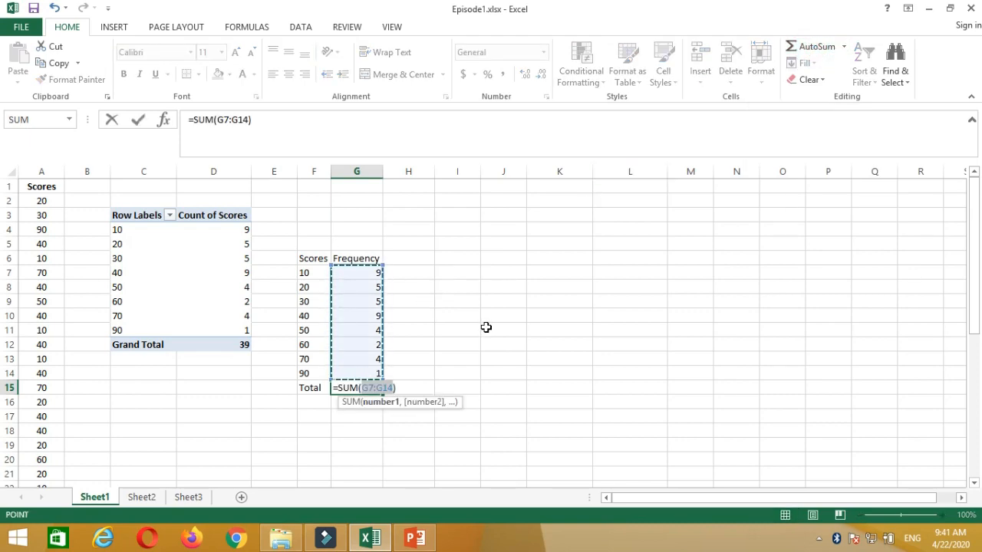
key("Return")
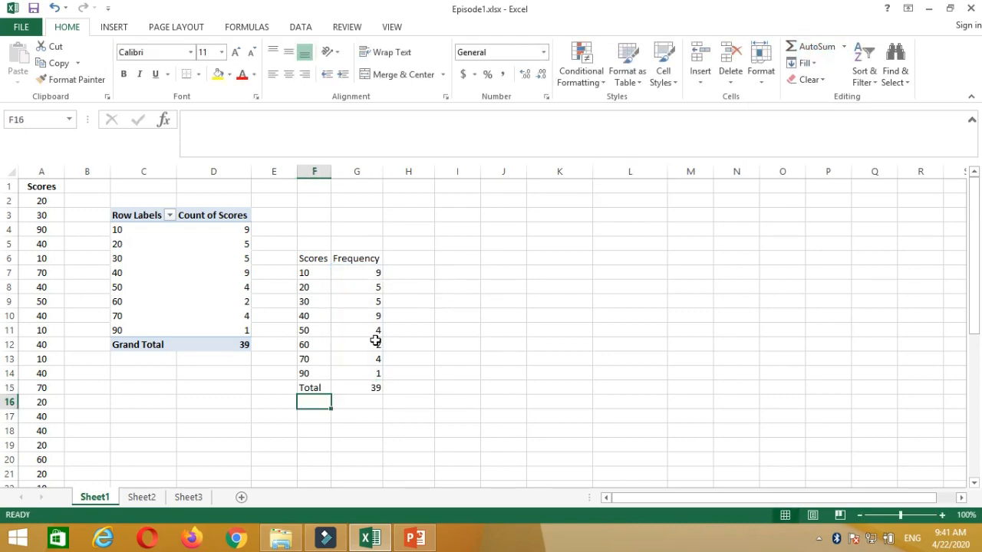
Apply all borders to the frequency table F6:G15 and center its contents horizontally.
left_click(300, 258)
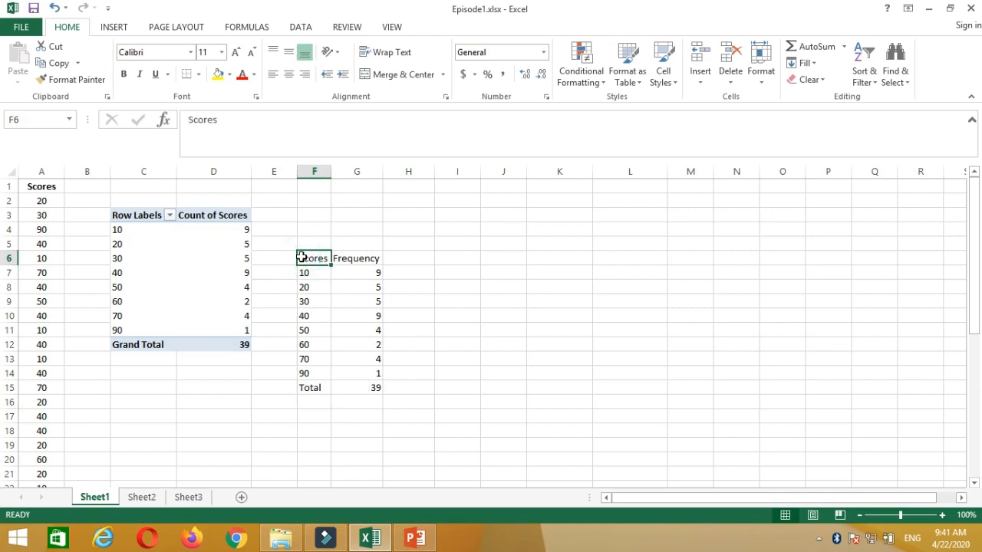
left_click_drag(301, 261, 355, 384)
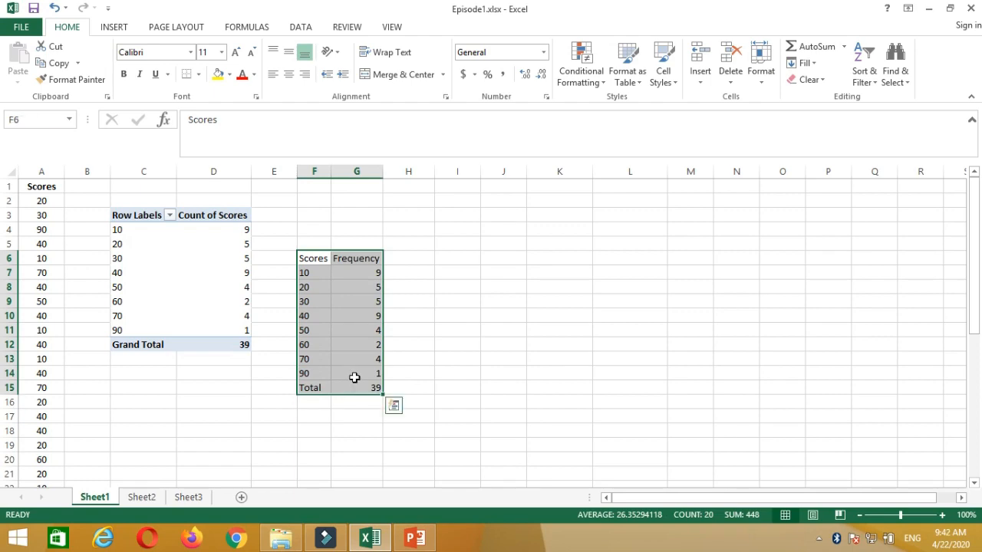
left_click(198, 76)
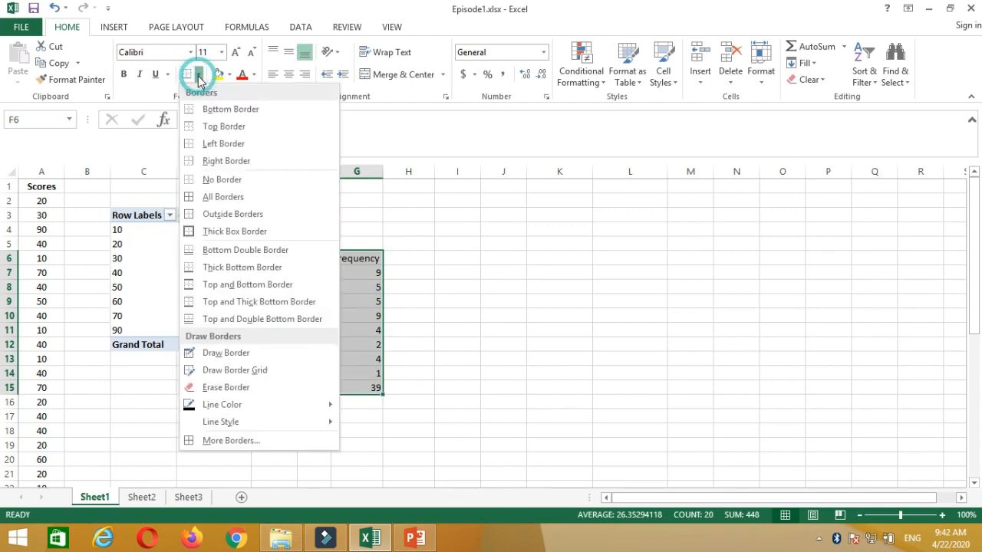
left_click(220, 198)
left_click(451, 316)
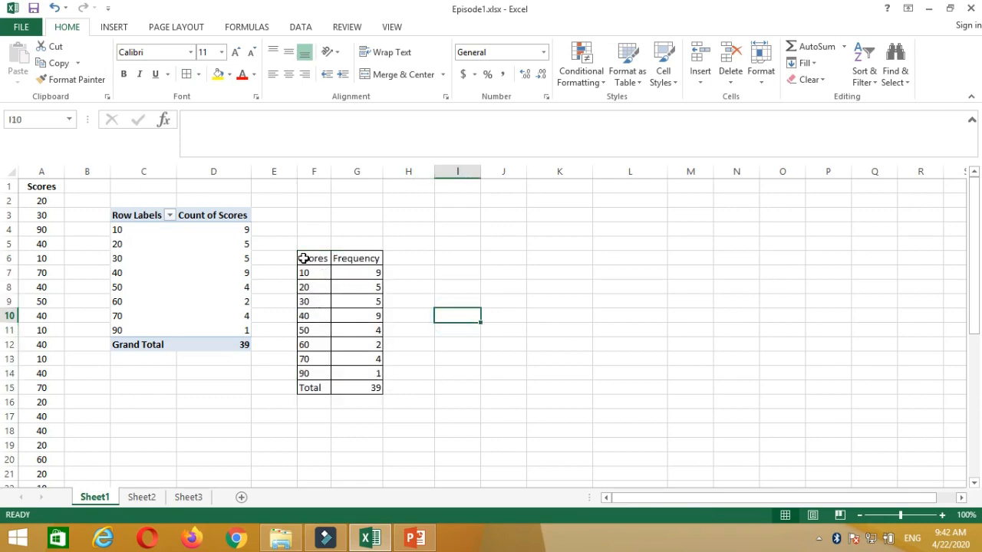
left_click_drag(303, 257, 367, 387)
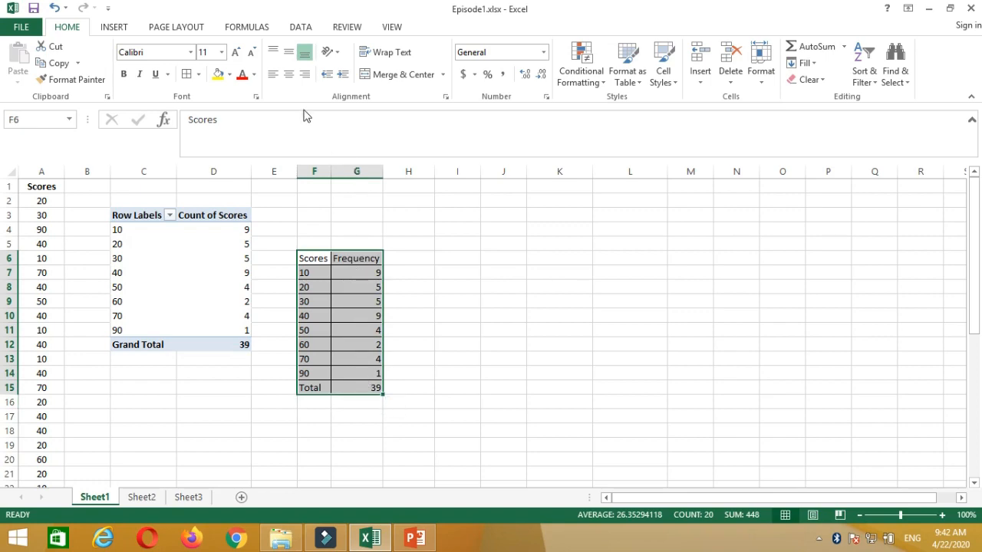
left_click(290, 77)
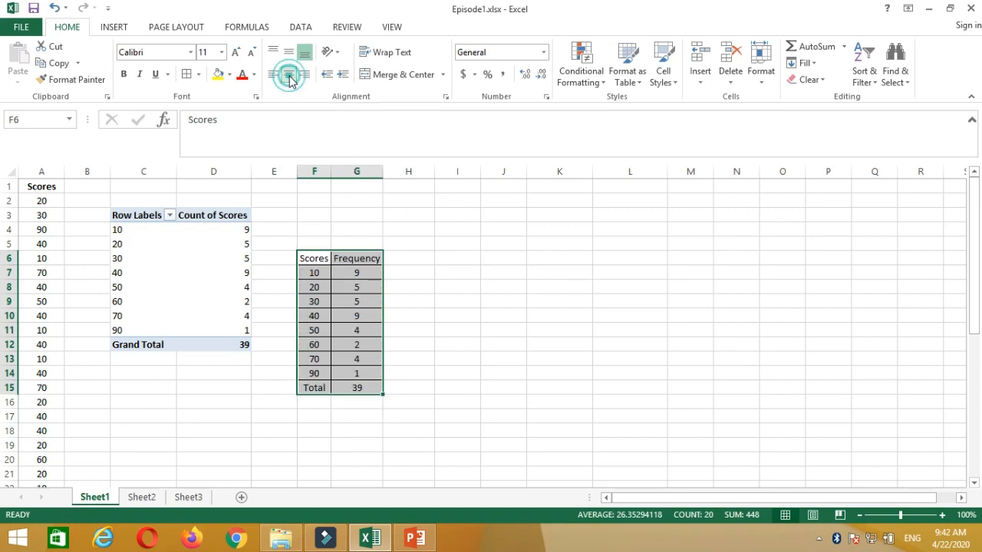
Bold the header cells F6:G6 and the Total row F15:G15 of the frequency table.
left_click(443, 306)
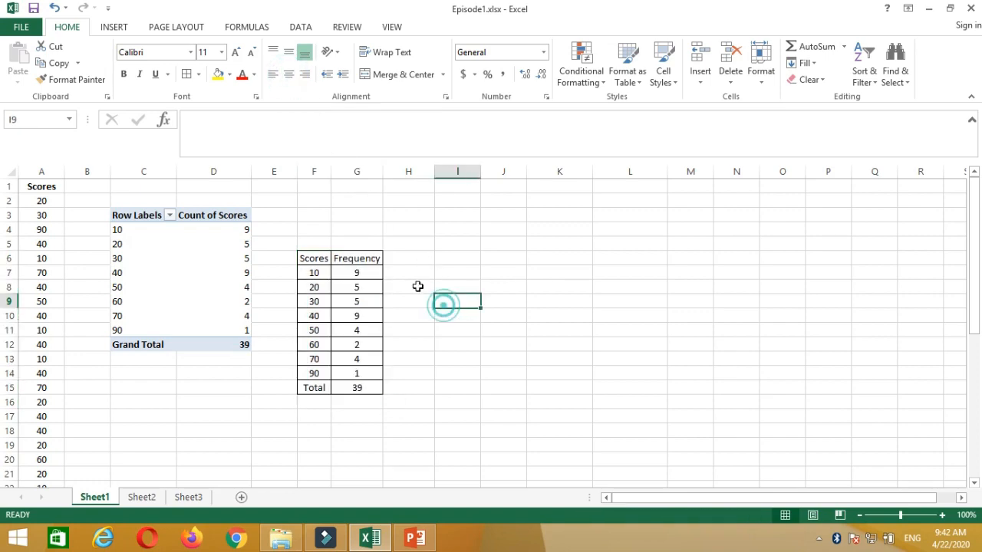
left_click(308, 257)
left_click_drag(329, 256, 355, 256)
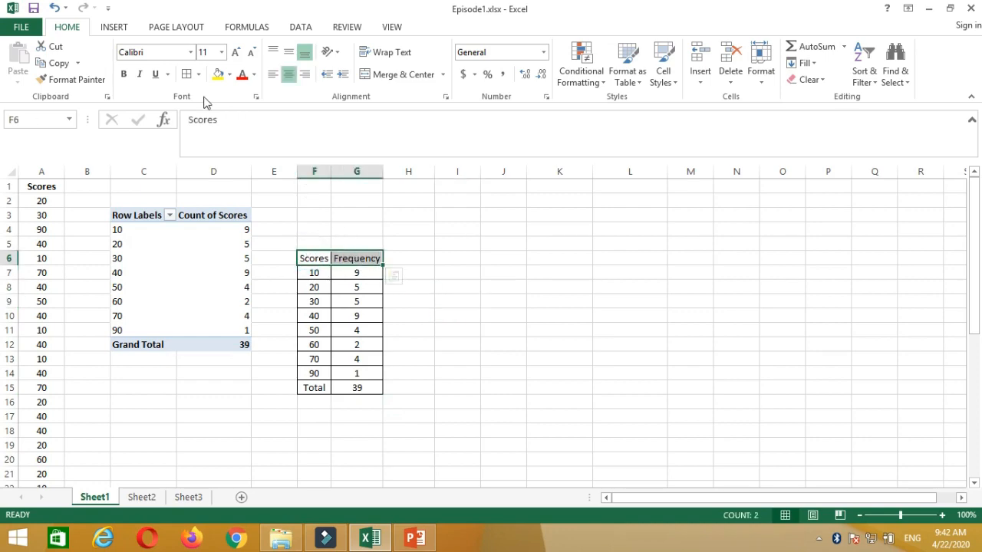
left_click(123, 74)
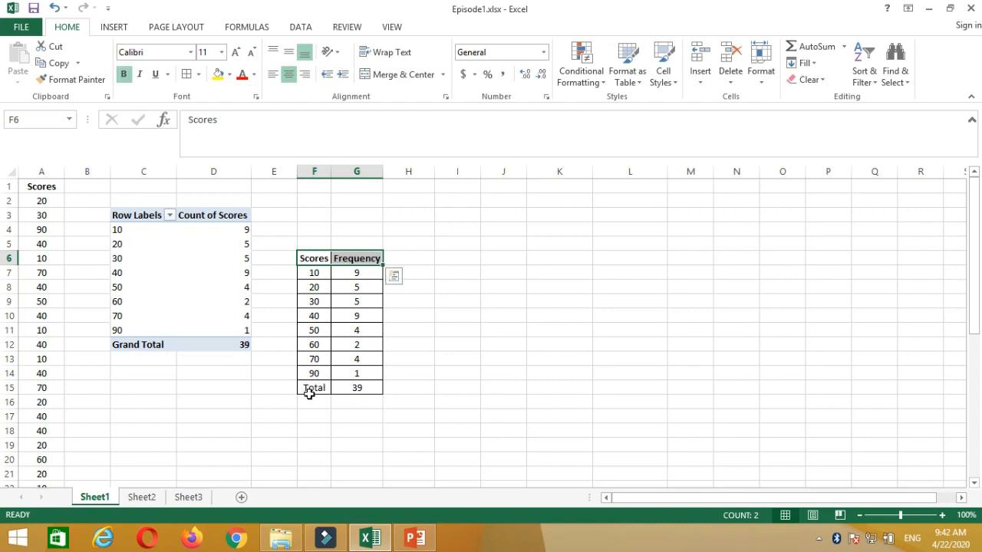
left_click_drag(310, 388, 361, 388)
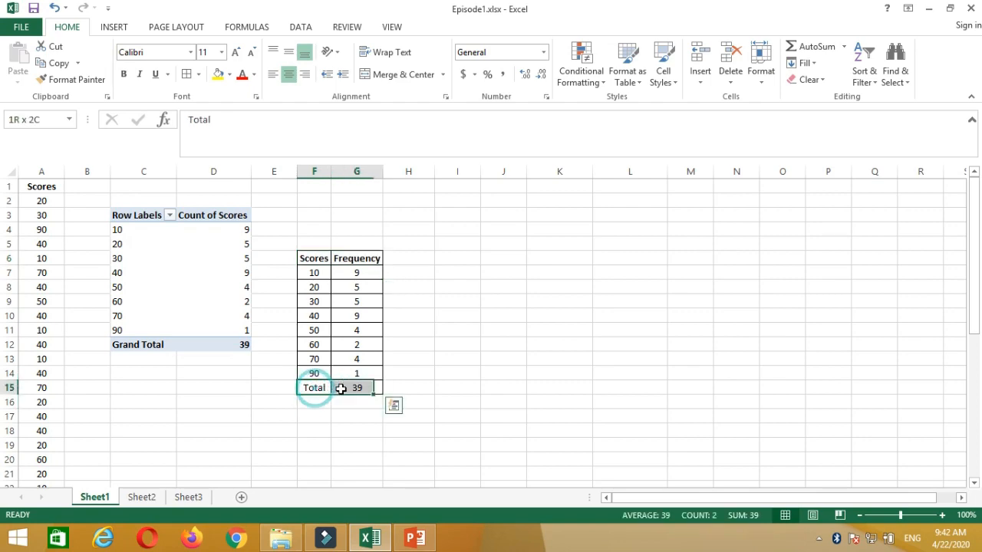
left_click(123, 74)
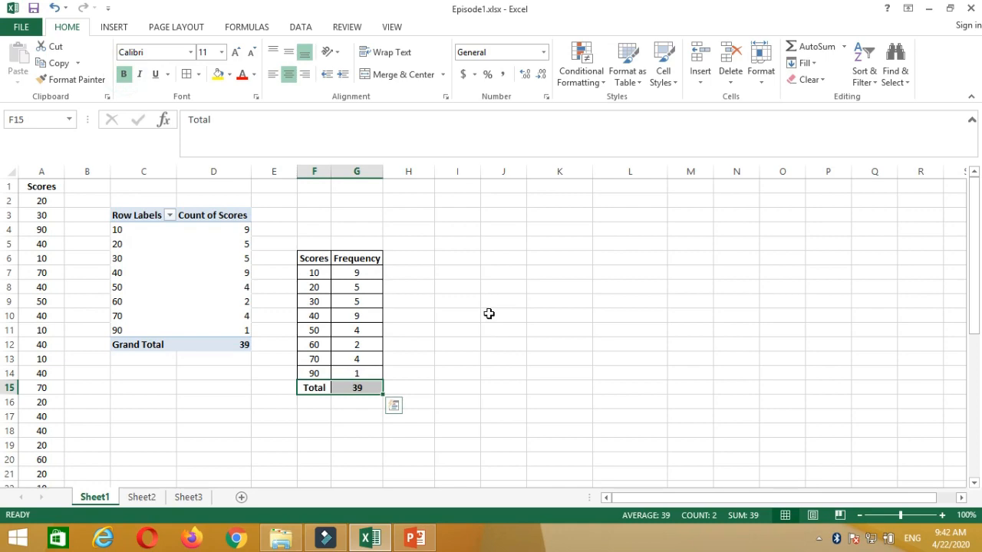
left_click(455, 306)
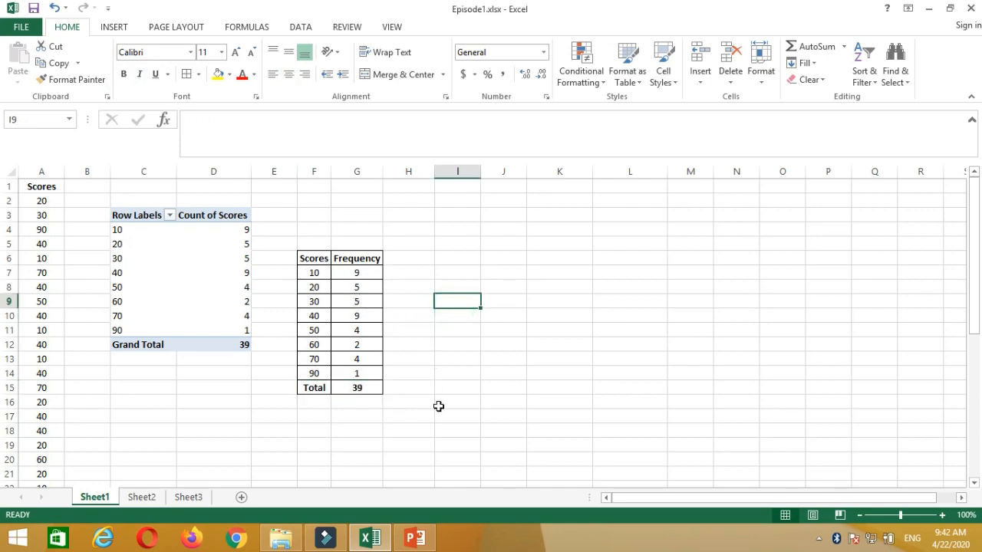
key("Left")
key("Up")
key("Up")
key("Up")
key("Up")
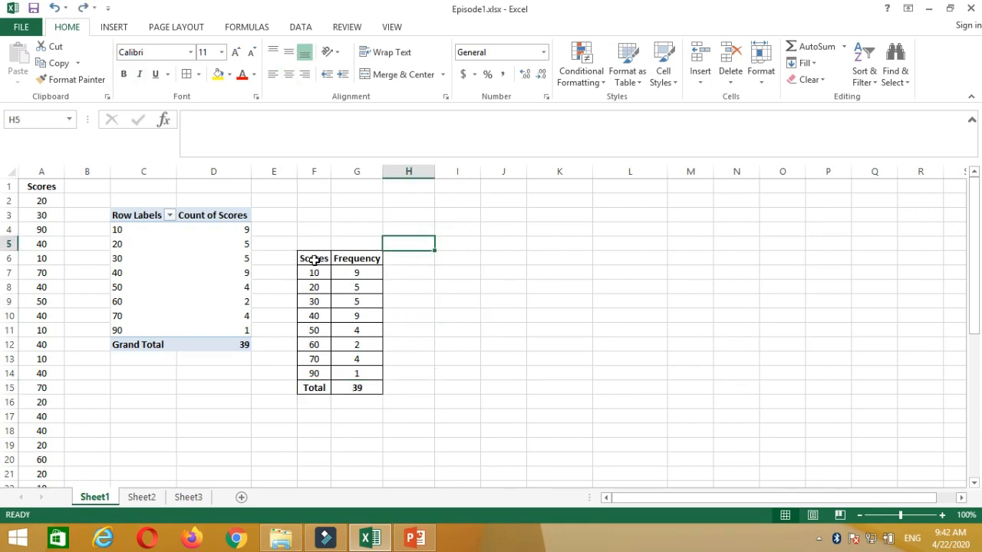
Fill the header cells F6:G6 and the Total row F15:G15 with yellow.
left_click_drag(314, 261, 344, 258)
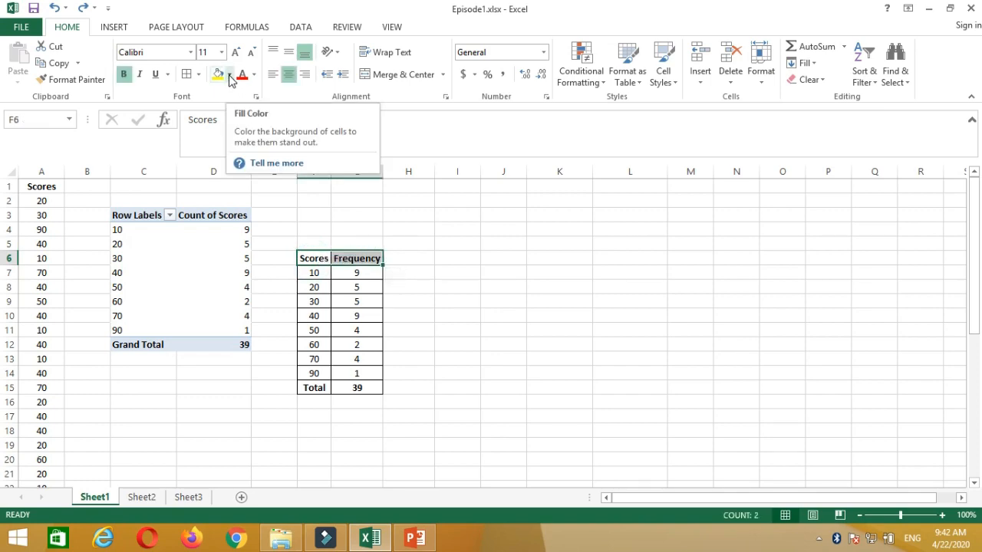
left_click(229, 74)
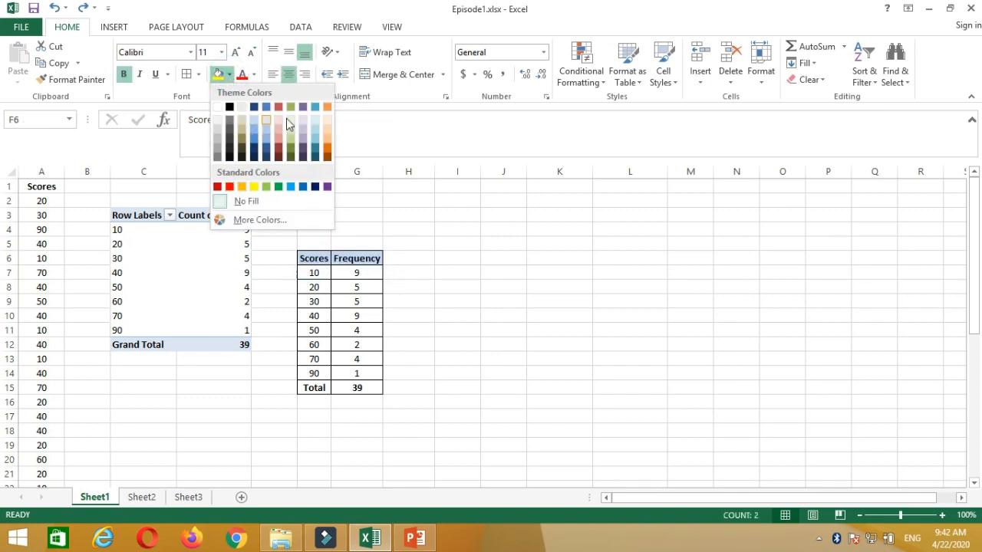
left_click(253, 186)
left_click_drag(315, 389, 352, 389)
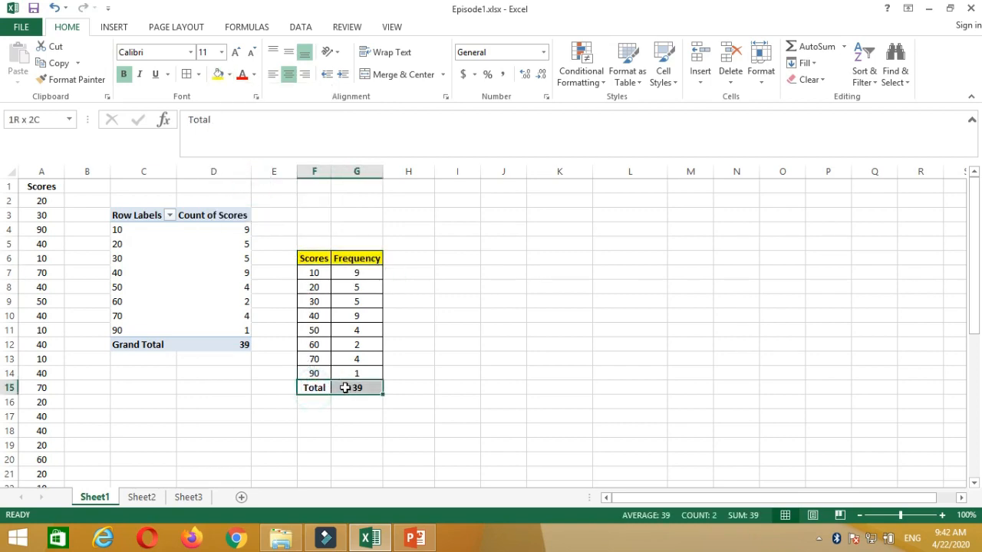
left_click(458, 344)
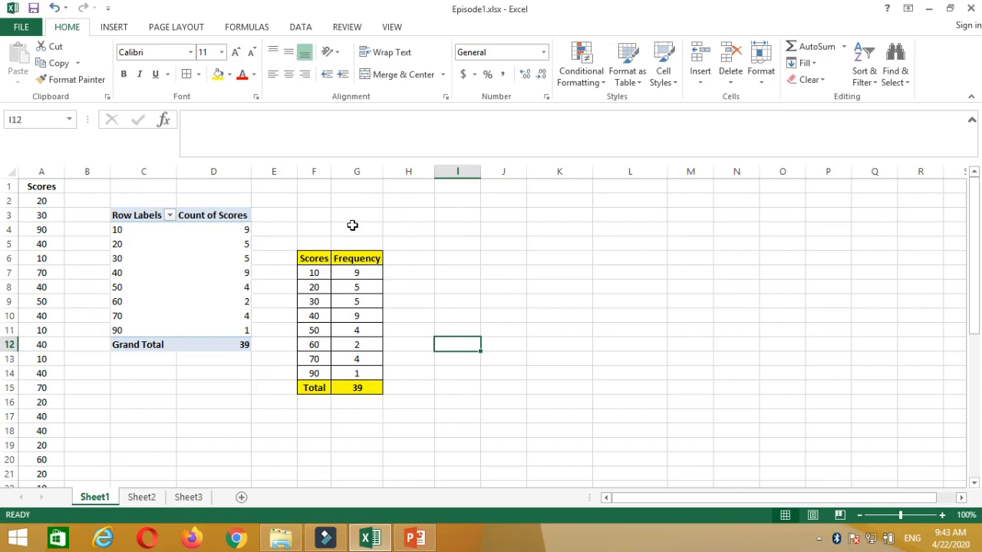
Switch to the PowerPoint slide show to read the Struges' Rule formulas for class number and width.
left_click(357, 416)
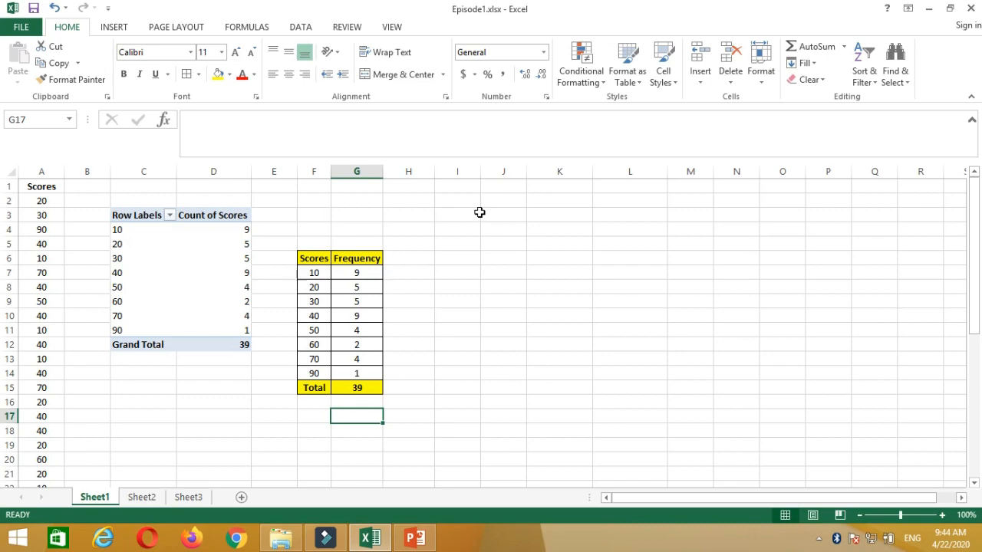
left_click(415, 539)
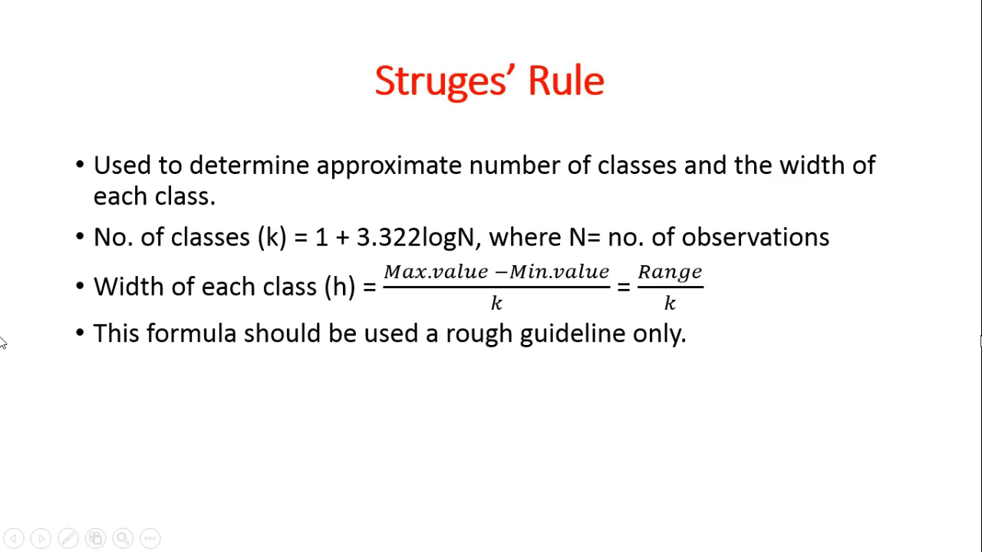
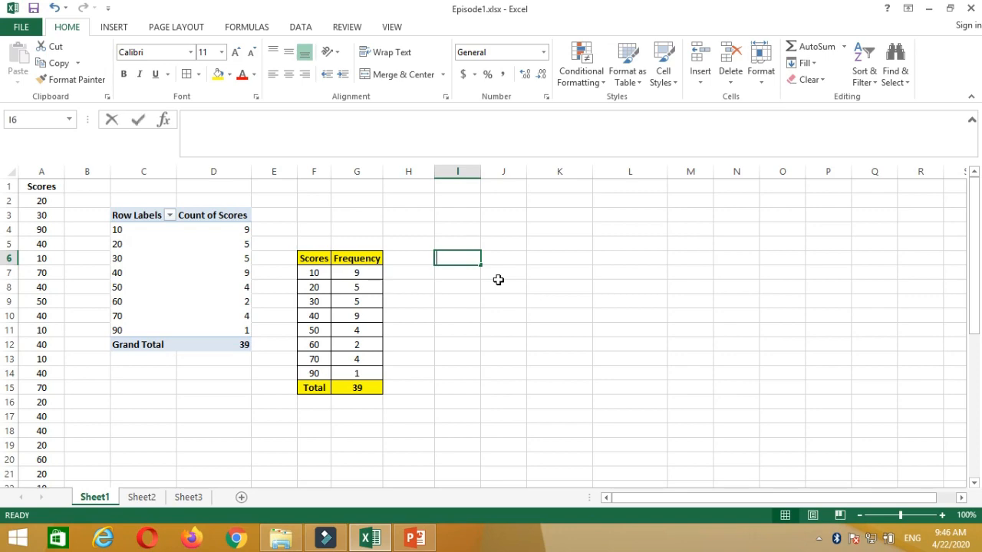
Enter the labels Min, Max, Range and No. of observations in cells I6 to I9.
key("Return")
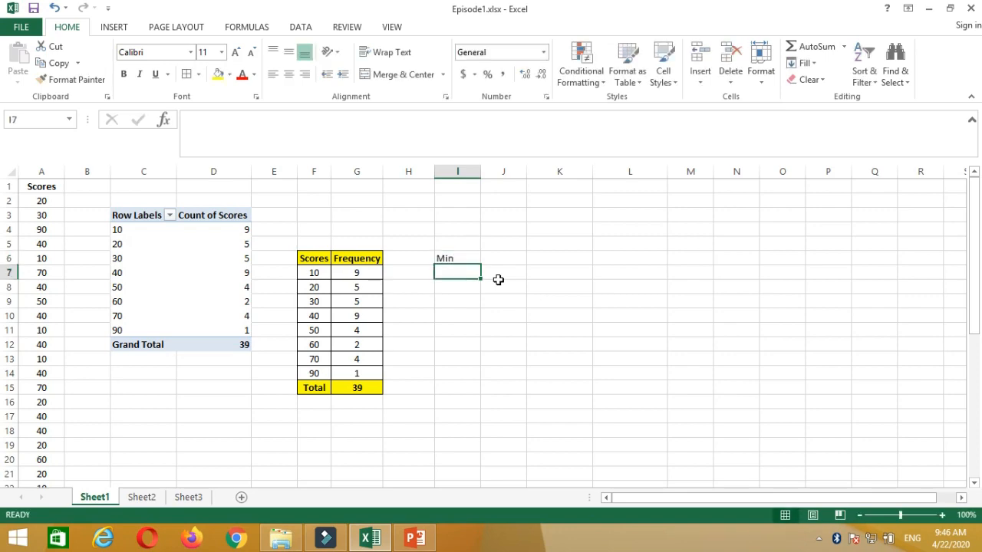
type("Max")
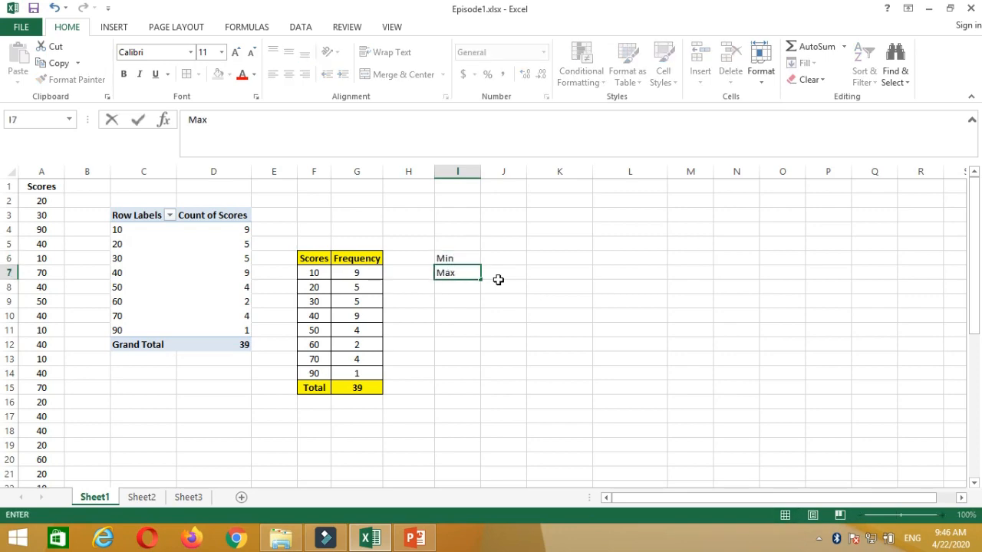
key("Return")
type("Range")
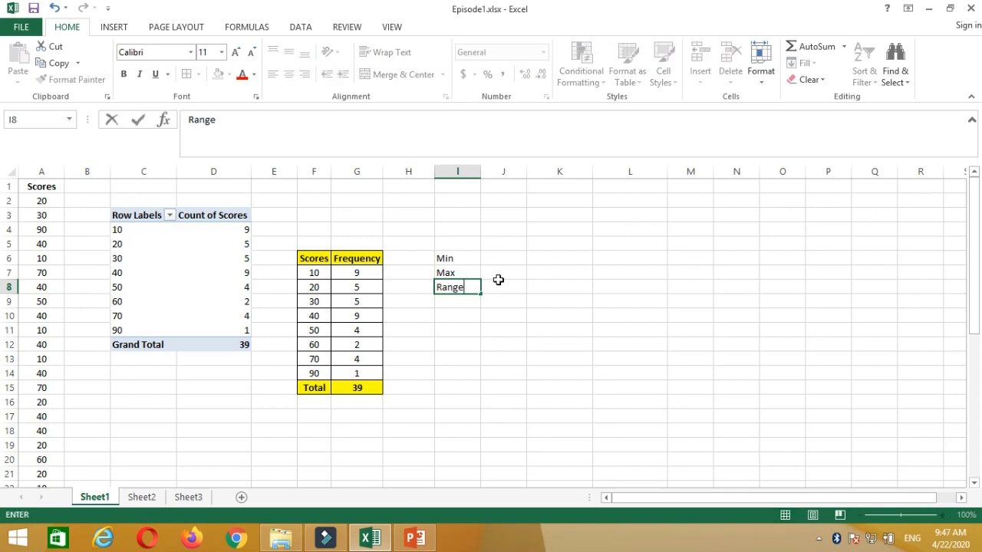
key("Return")
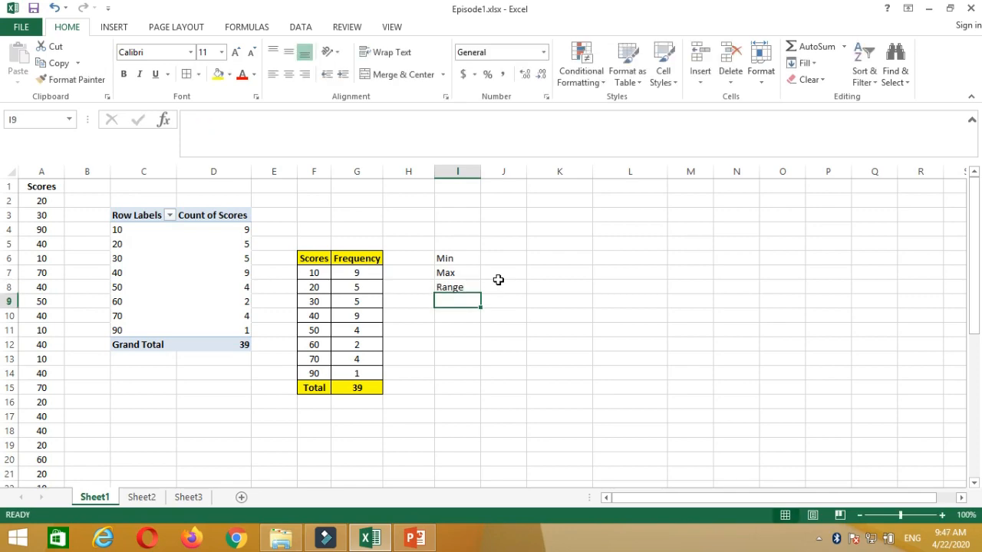
type("No. of")
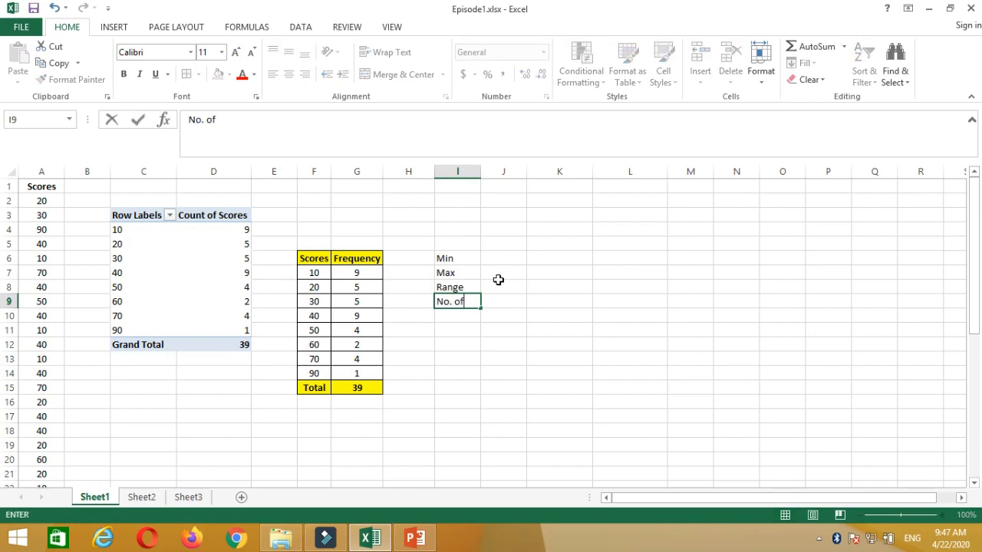
type(" observations")
key("Return")
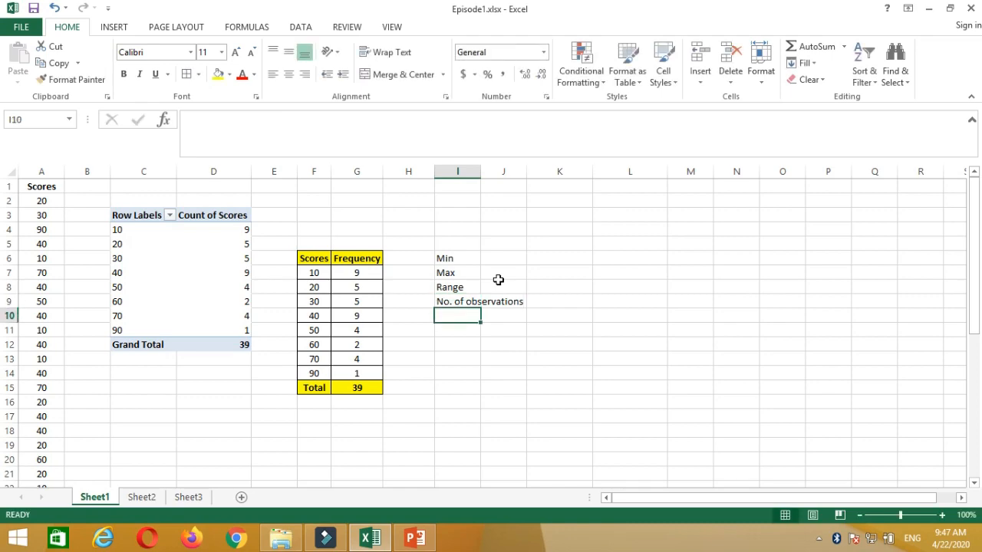
Add the labels No. of classes in I10 and Class height in I11, and auto-fit column I's width.
type("No. o")
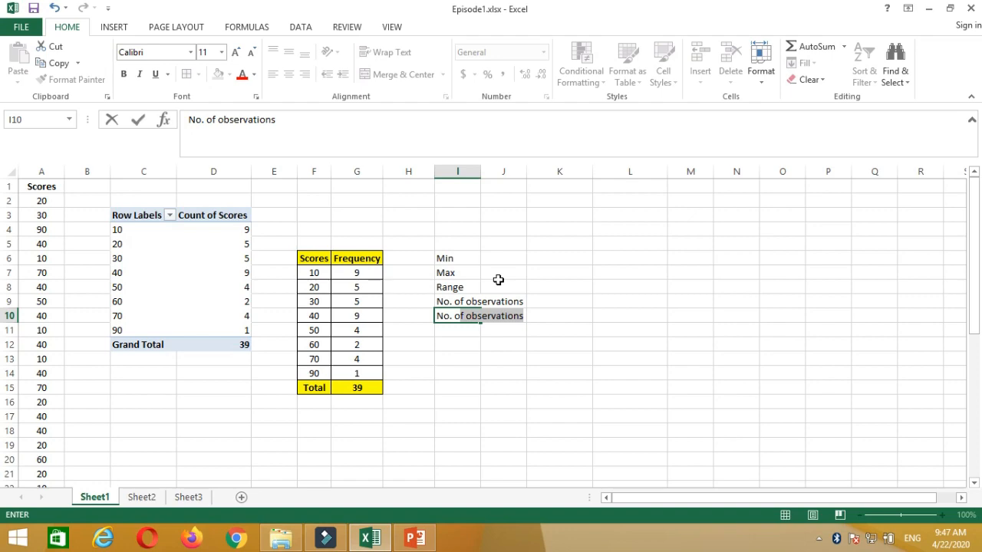
type("f classes")
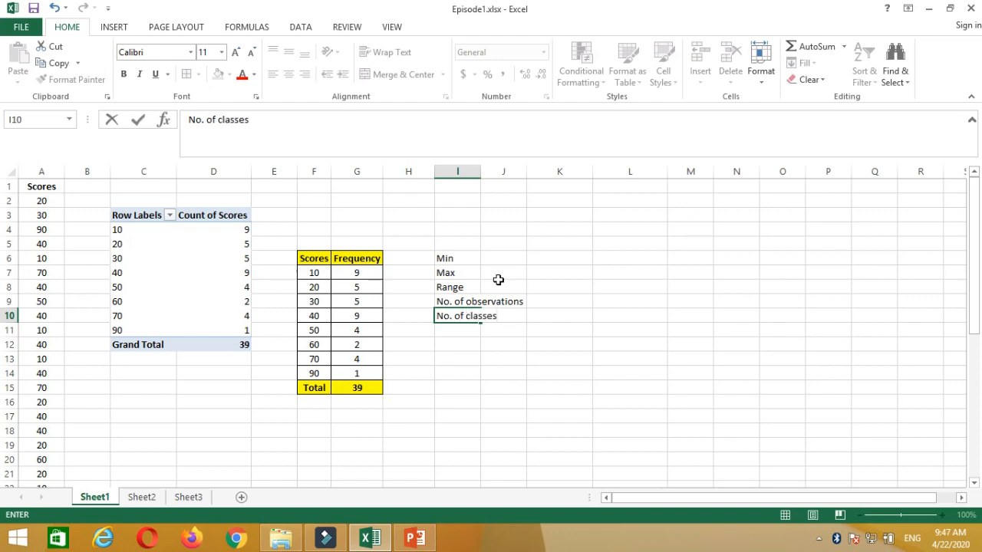
key("Return")
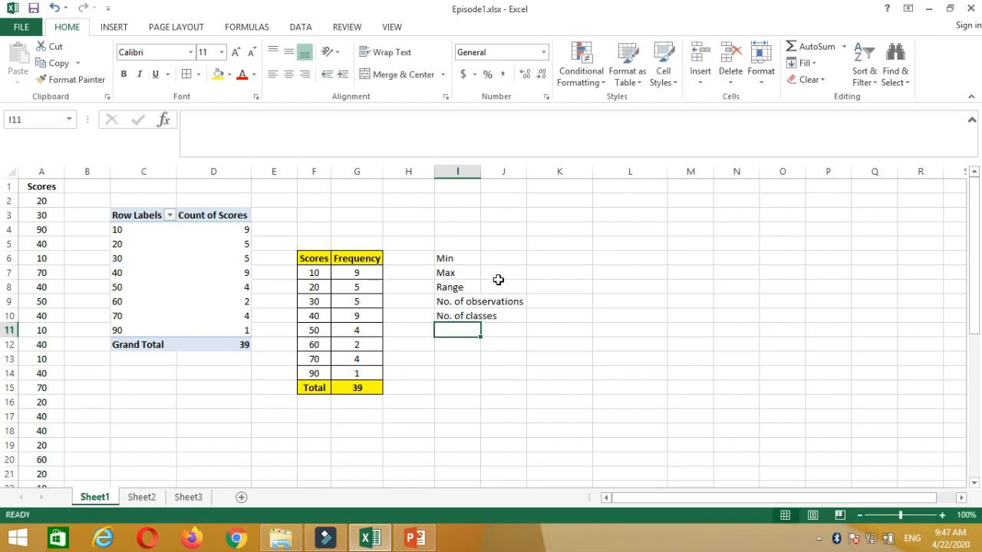
type("Class ")
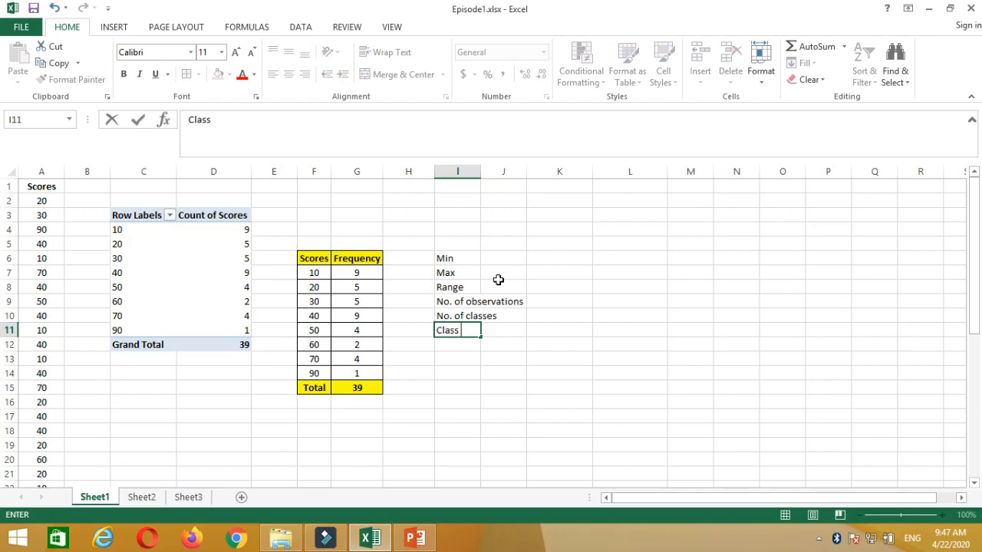
type("height")
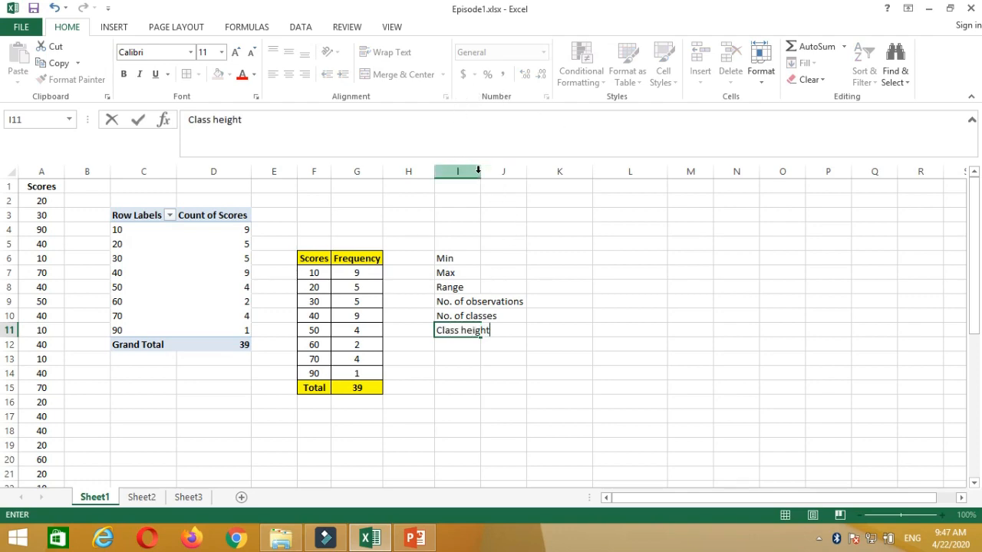
double_click(481, 169)
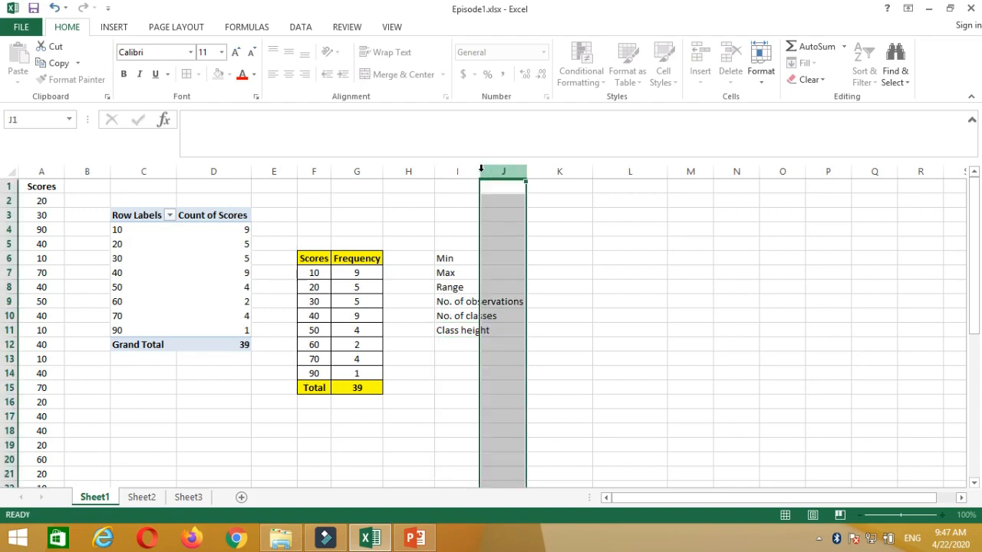
Calculate the minimum score in J6 with a MIN formula over A2:A40.
left_click(546, 263)
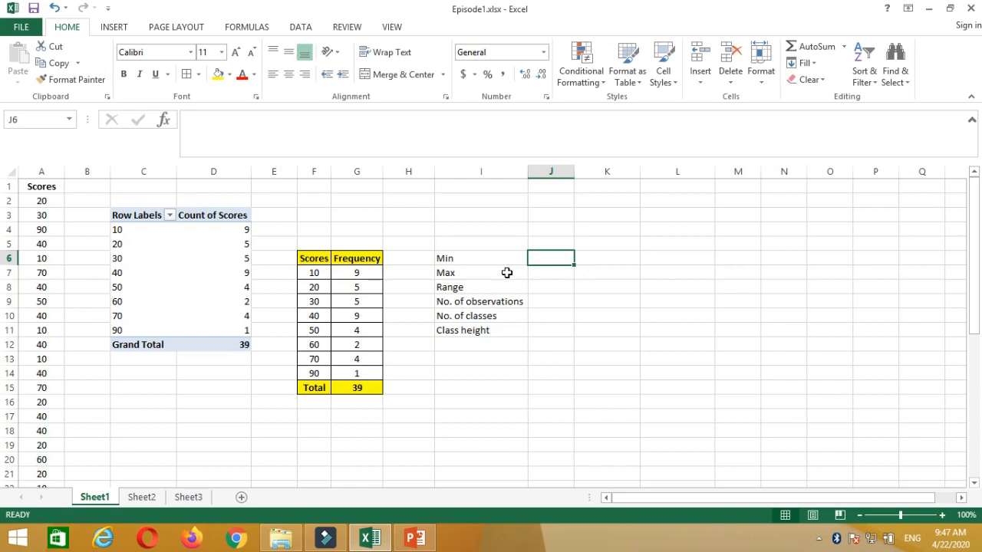
type("=min")
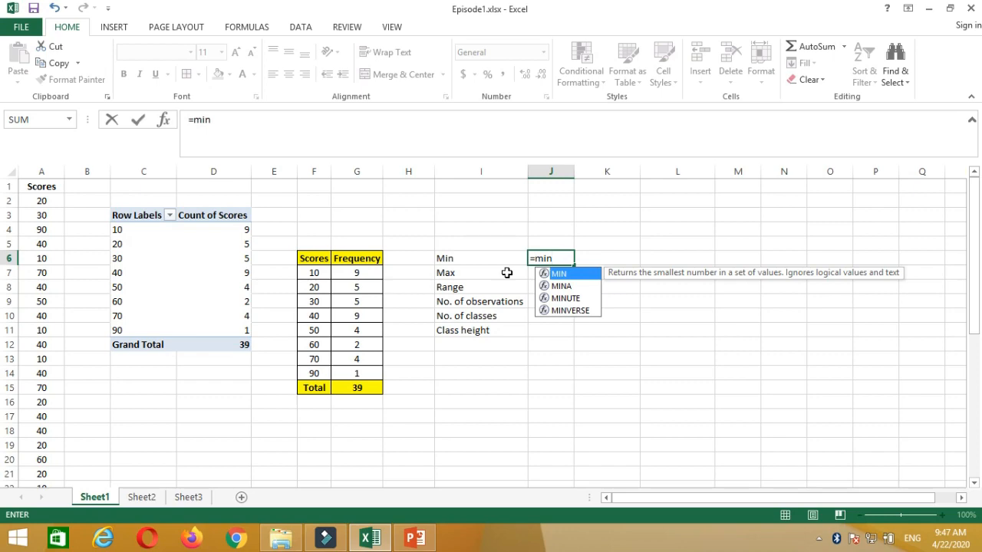
type("(")
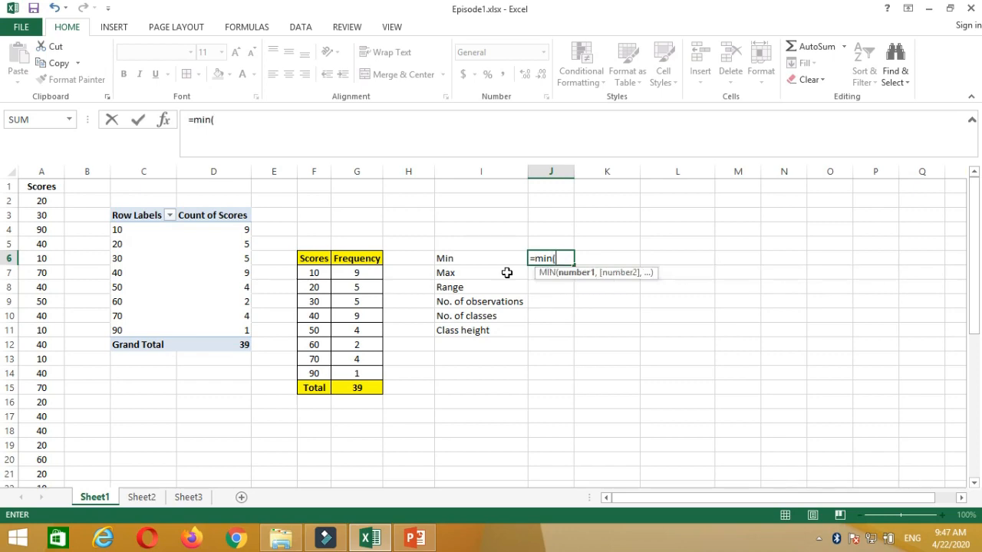
left_click(40, 201)
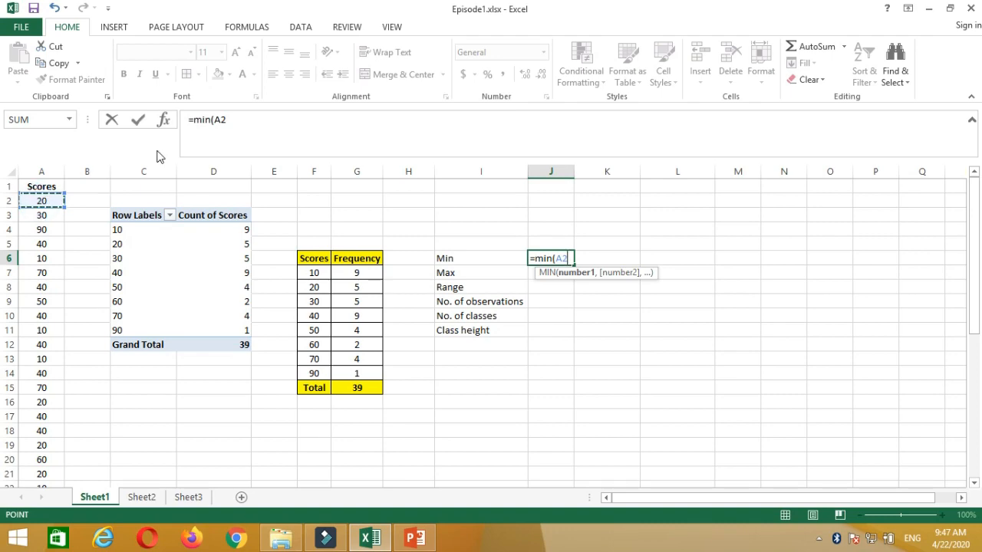
key("ctrl+shift+Down")
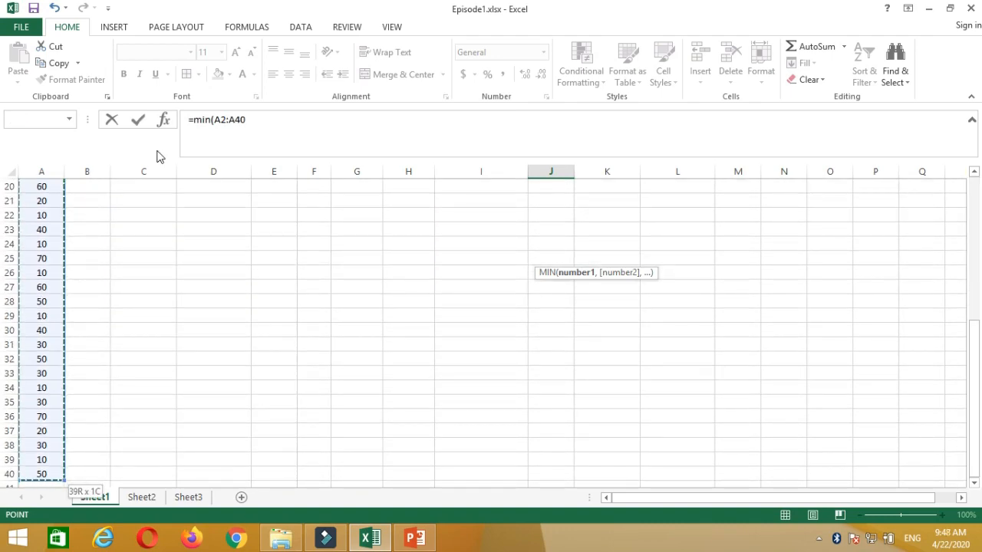
key("Return")
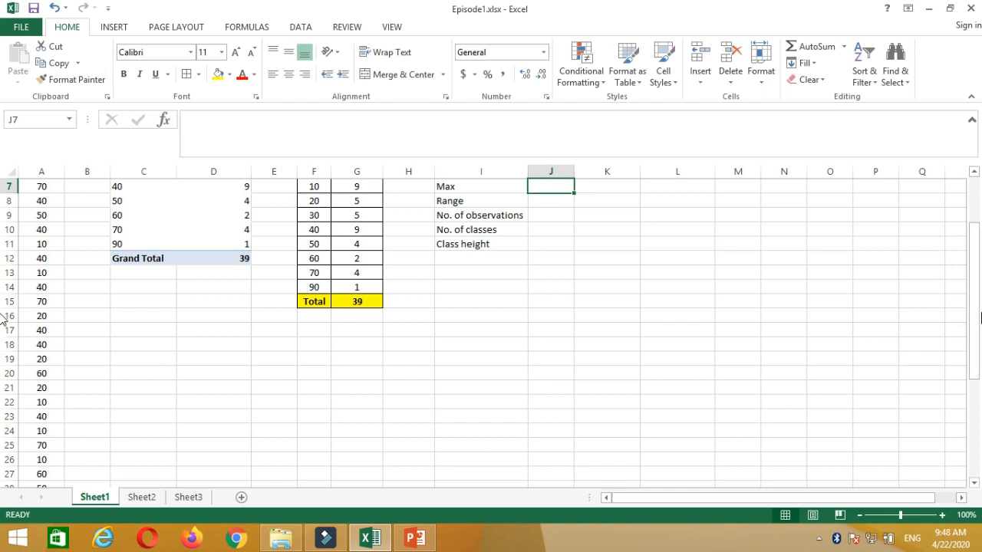
Calculate the maximum score in J7 with a MAX formula over A2:A40.
left_click_drag(974, 268, 918, 219)
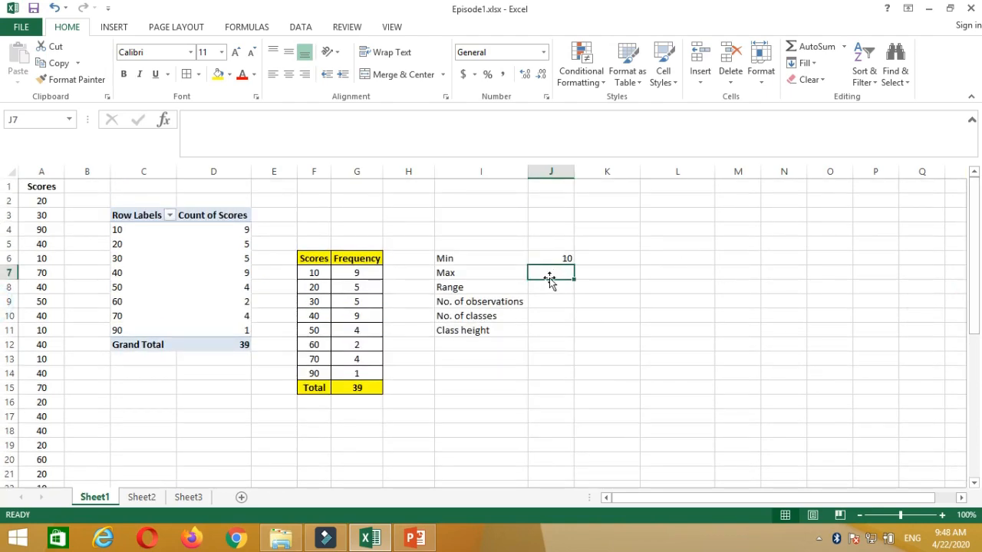
type("=")
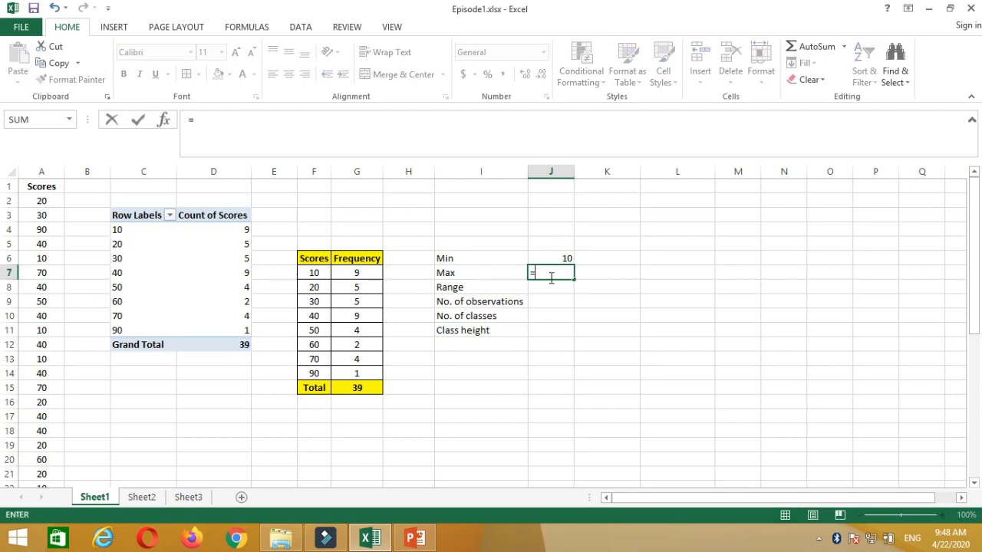
type("max(")
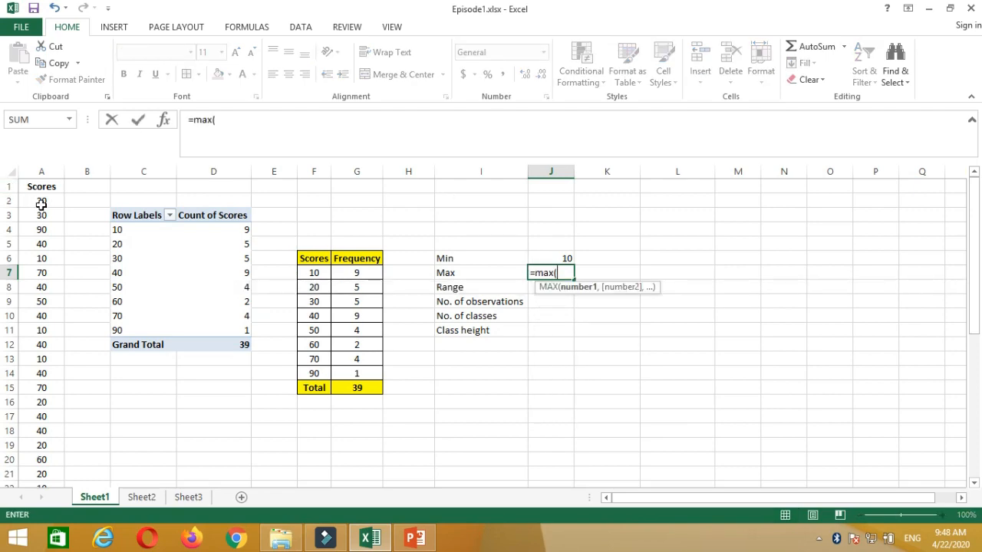
left_click(41, 202)
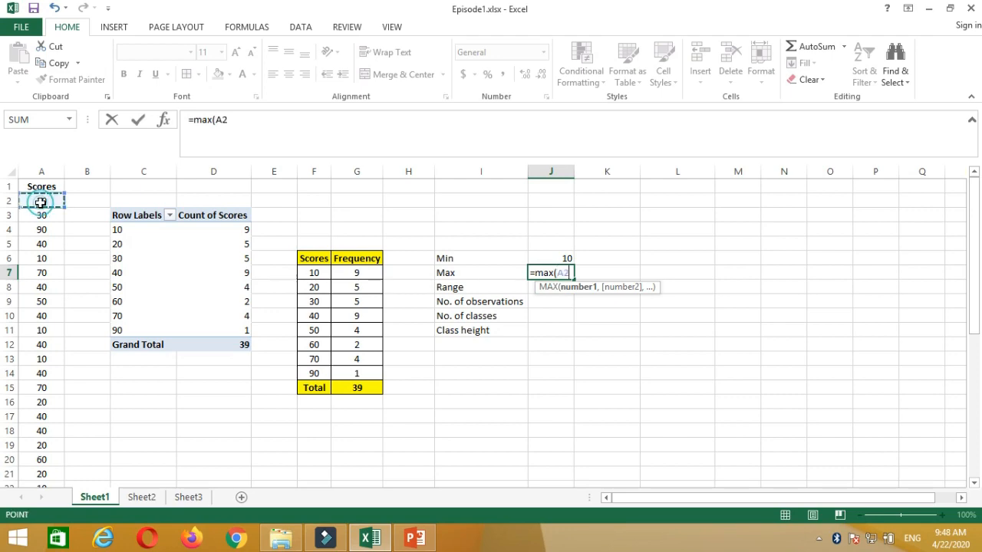
key("ctrl+shift+Down")
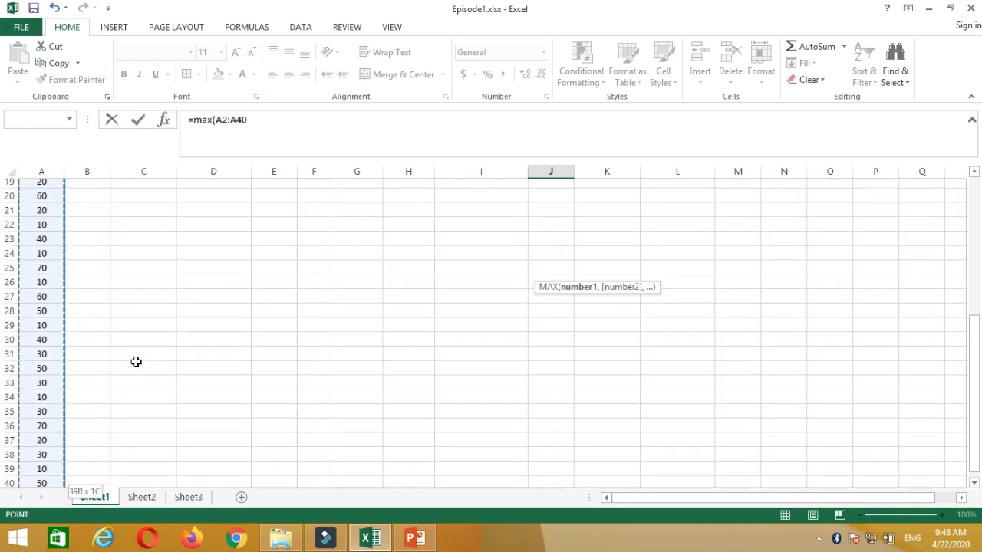
key("Return")
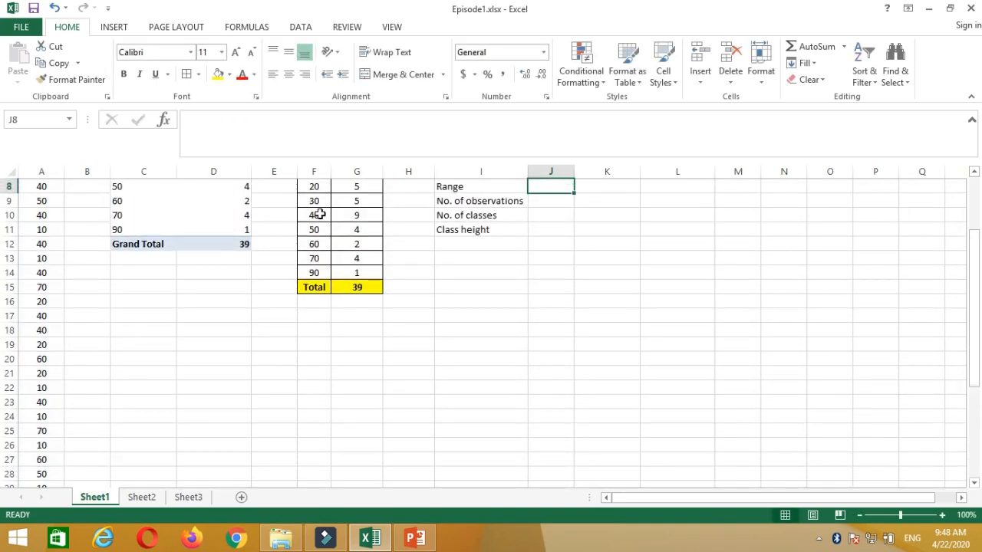
Calculate the range in J8 by subtracting the minimum from the maximum with =J7-J6.
left_click_drag(974, 332, 975, 310)
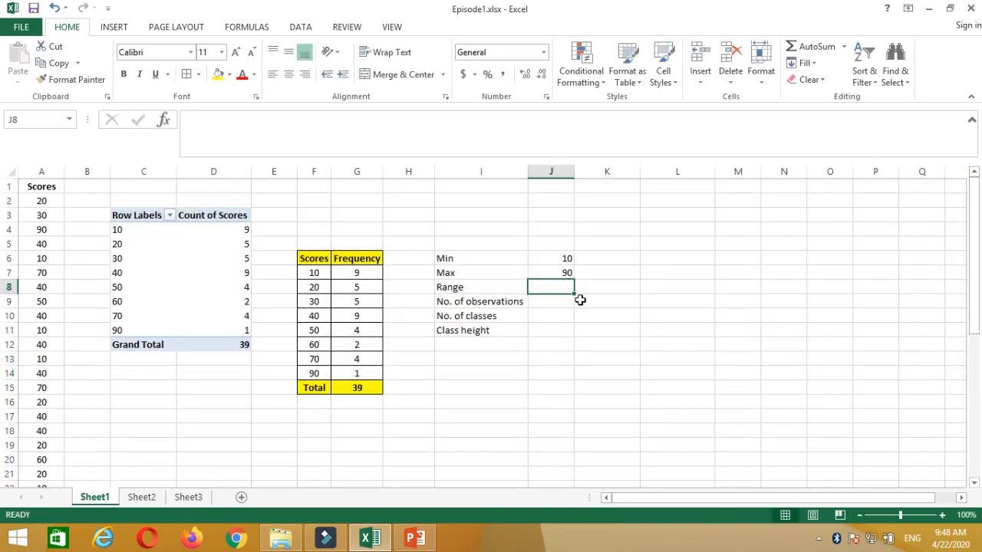
type("=")
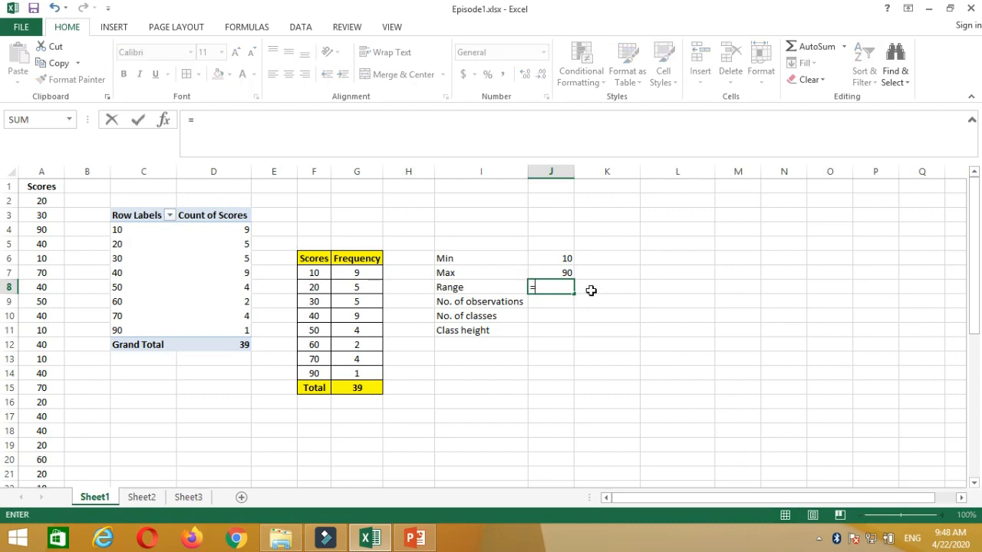
left_click(560, 273)
type("-")
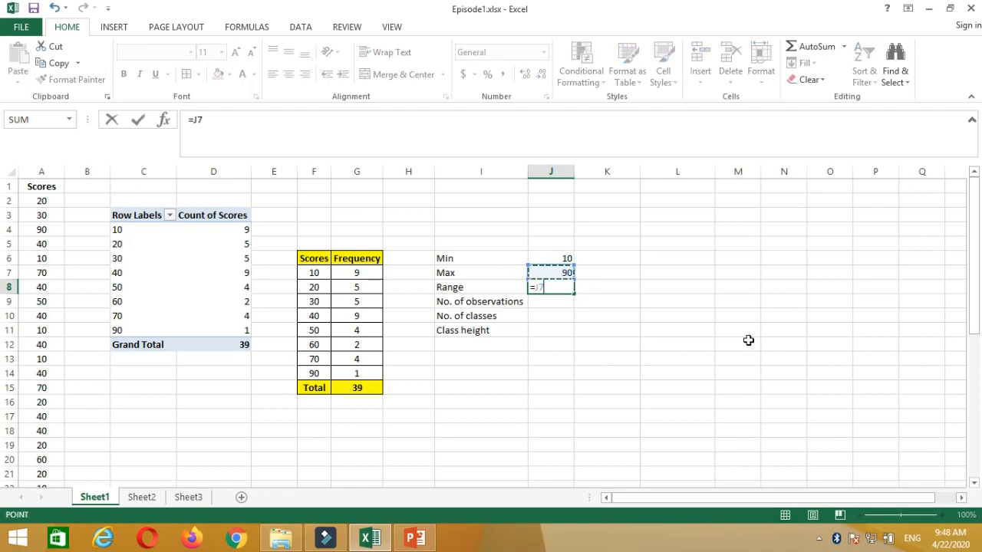
left_click(565, 258)
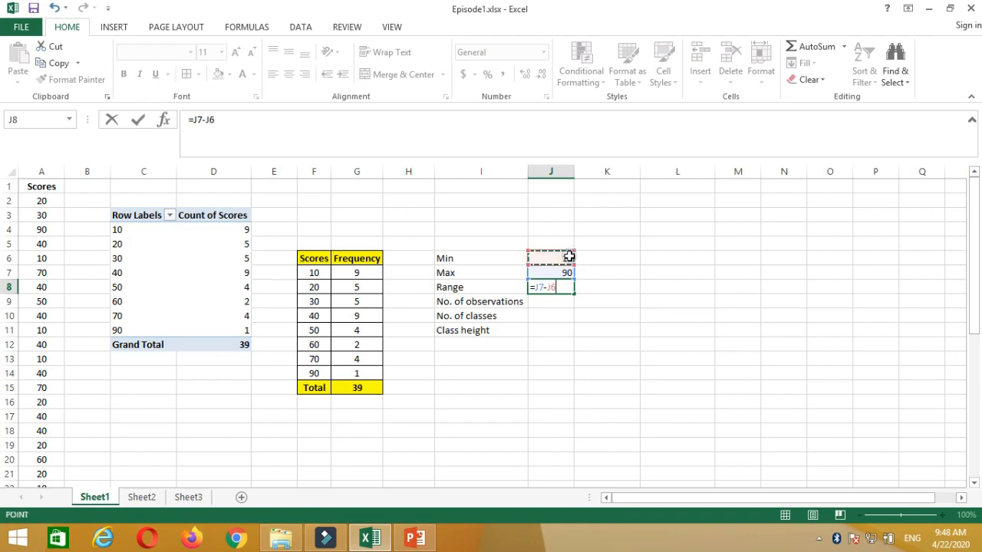
key("Return")
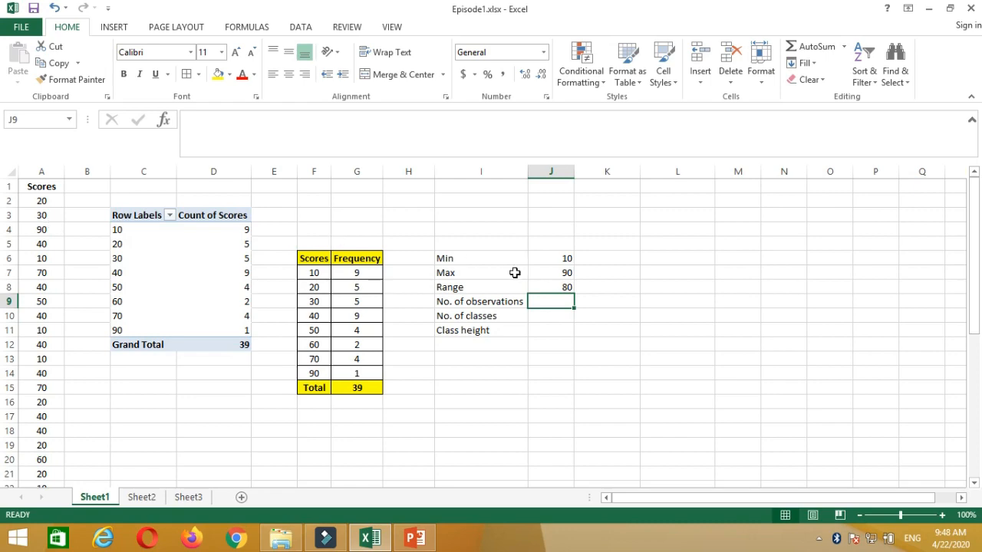
Count the number of observations in J9 with a COUNT formula over the scores in column A, starting at A2.
type("=cou")
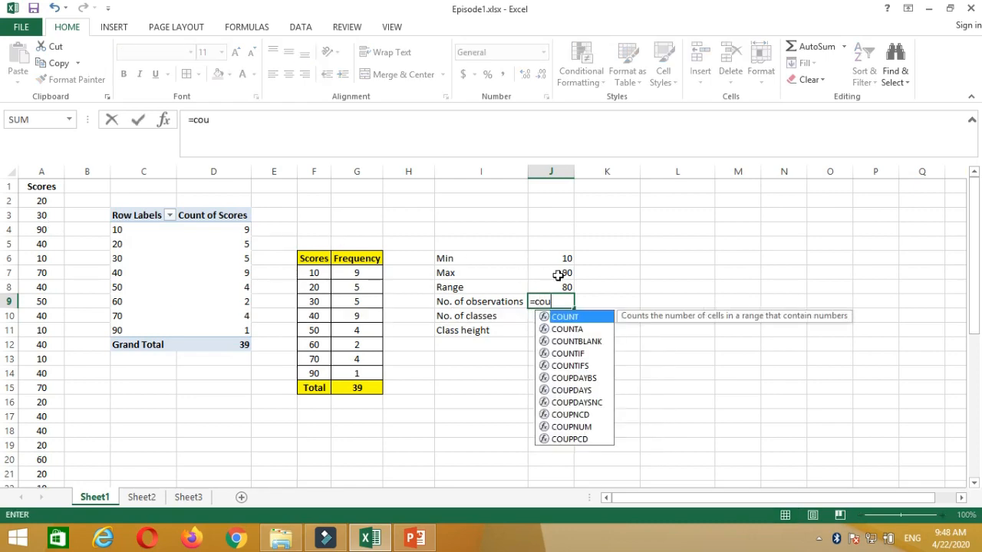
type("nt(")
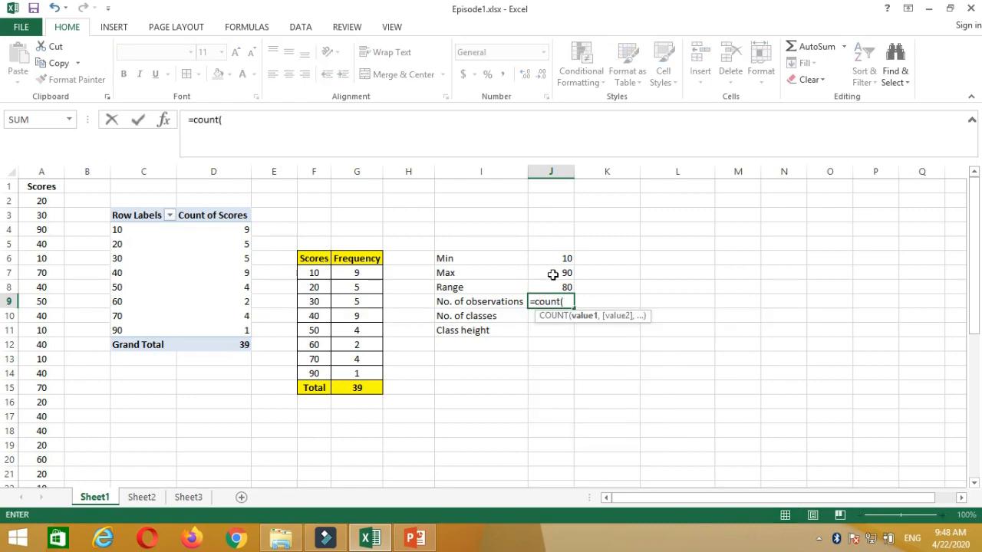
left_click(49, 202)
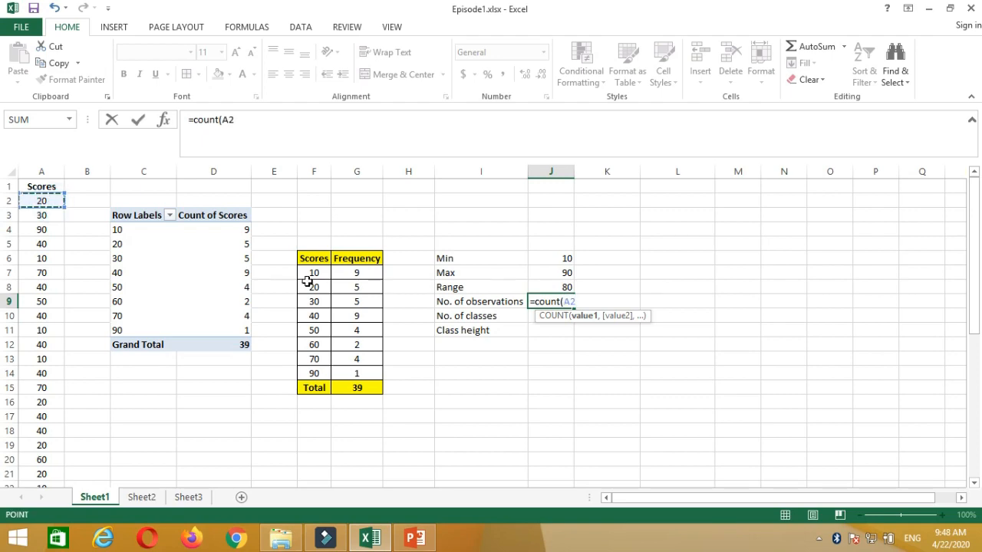
key("ctrl+shift+Down")
key("Return")
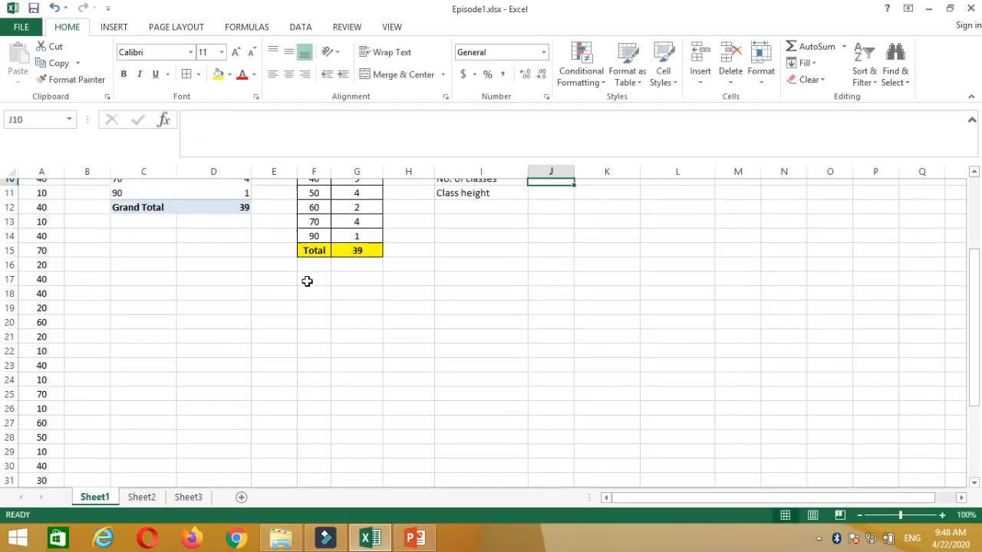
Calculate the number of classes in J10 with the Struges' rule formula =1+3.322*log(J9).
left_click_drag(981, 301, 981, 230)
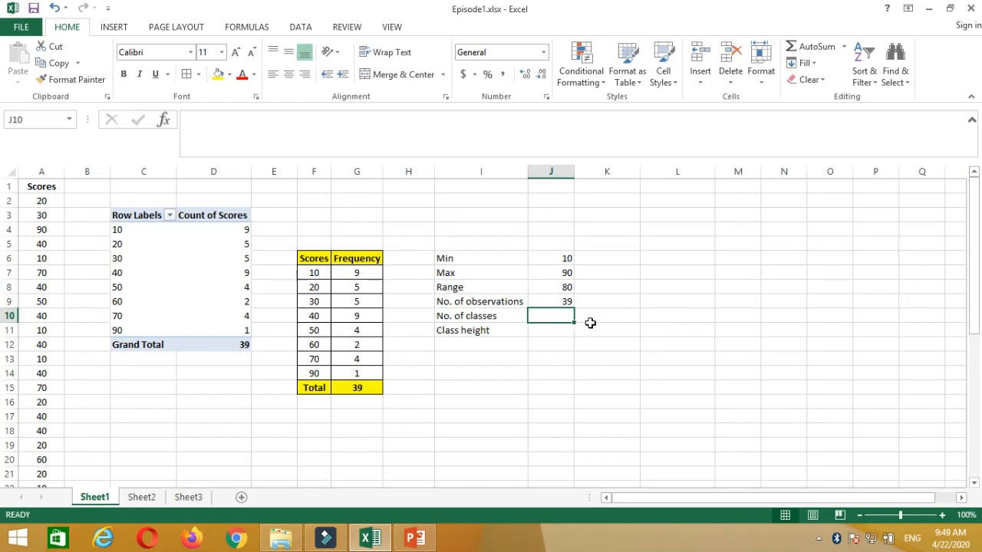
type("=")
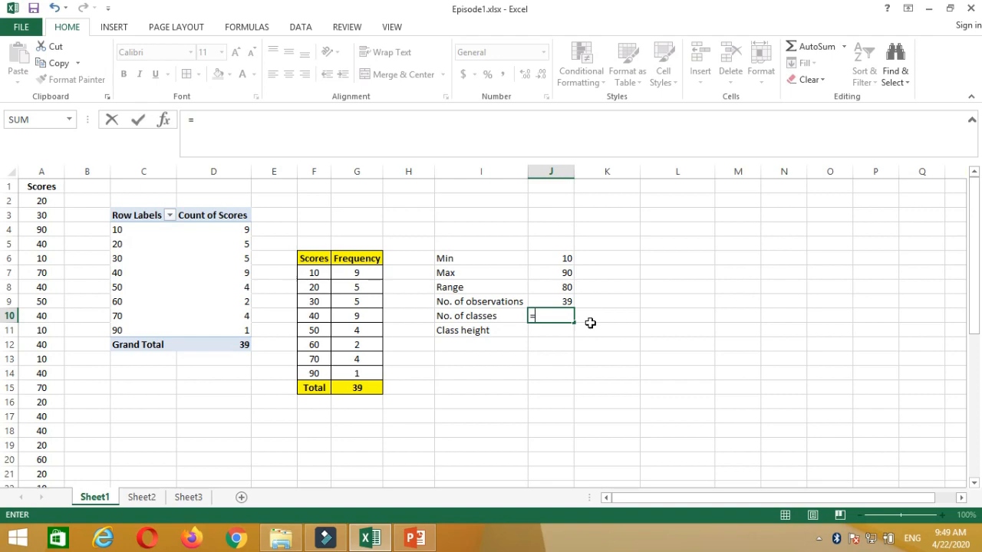
type("1+3.322")
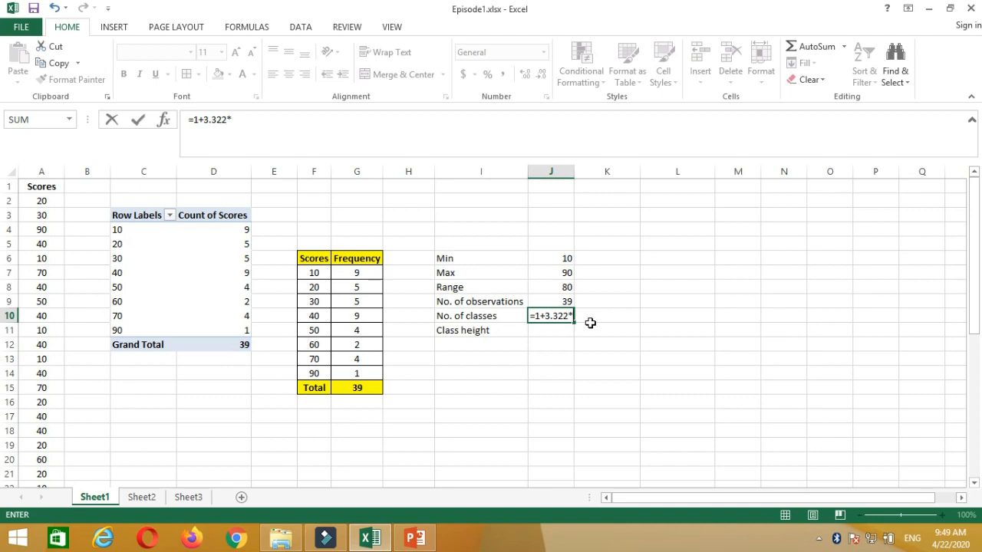
type("*l")
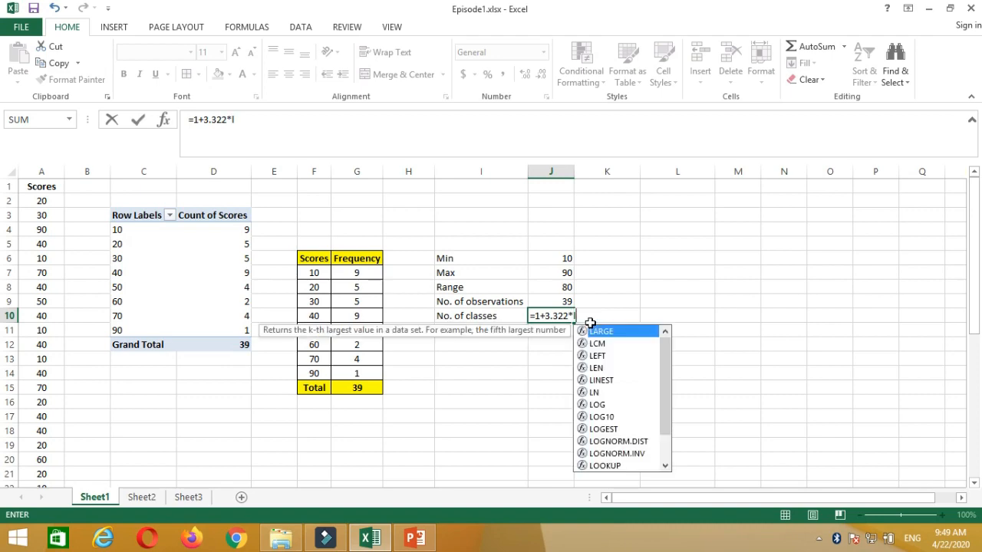
type("og")
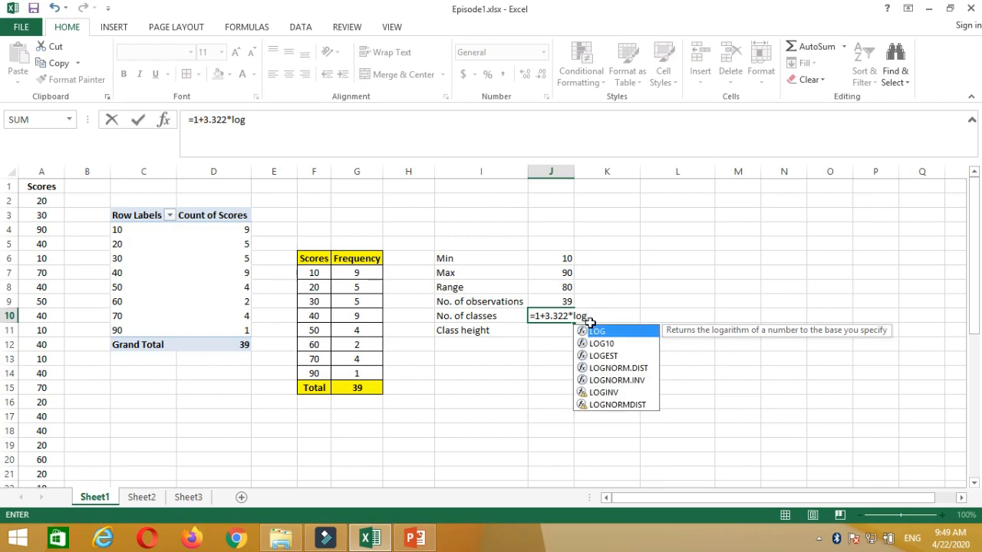
type("(")
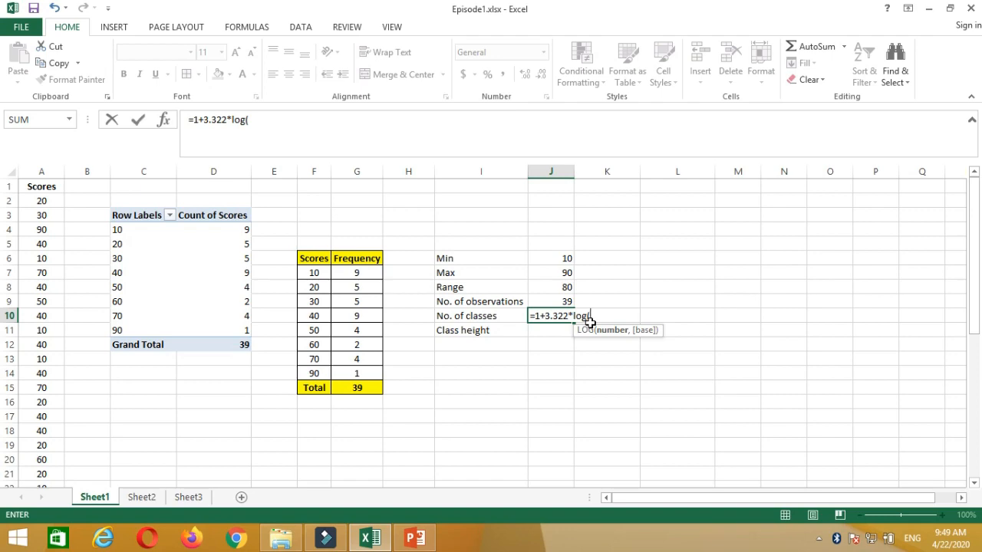
left_click(565, 302)
type(")")
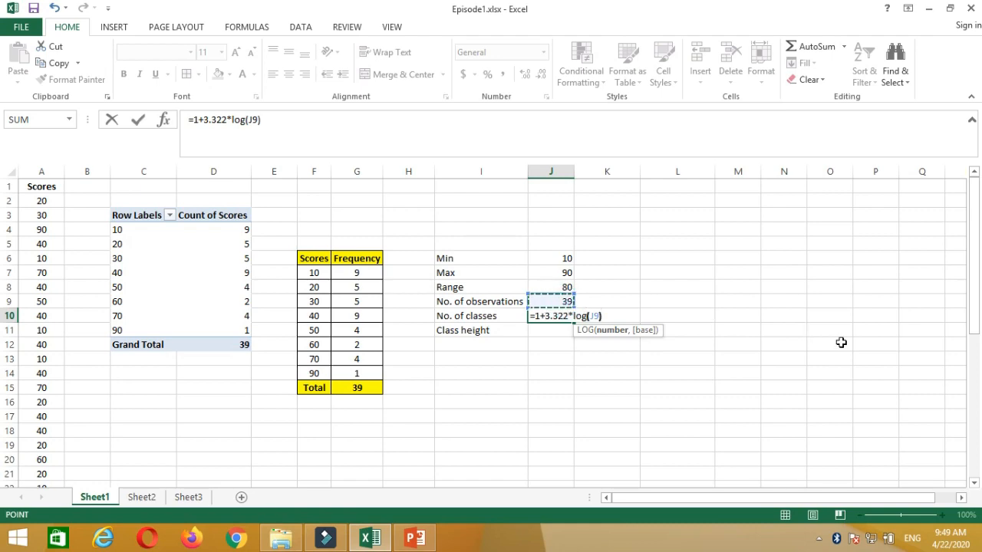
key("Return")
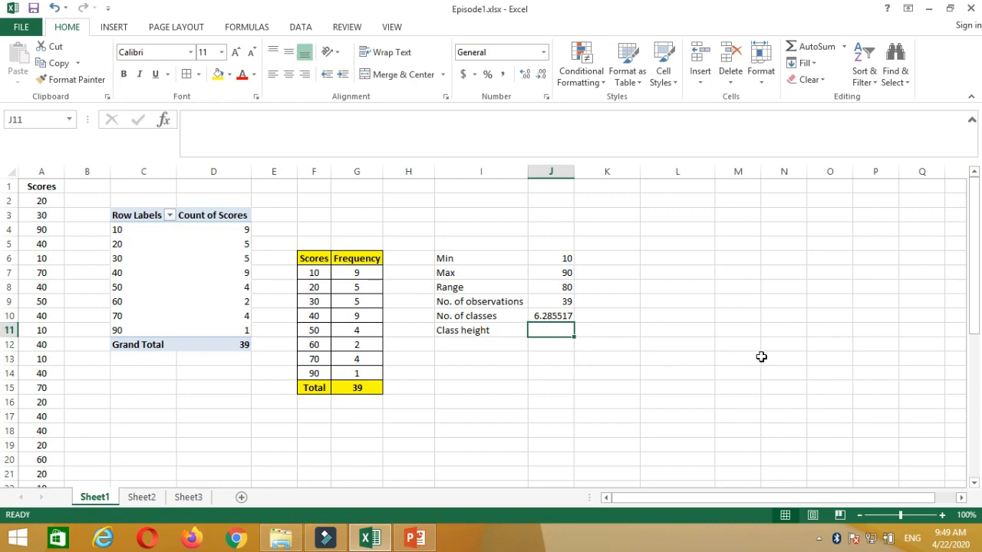
Calculate the class height in J11 by dividing the range by the number of classes with =J8/J10.
type("=")
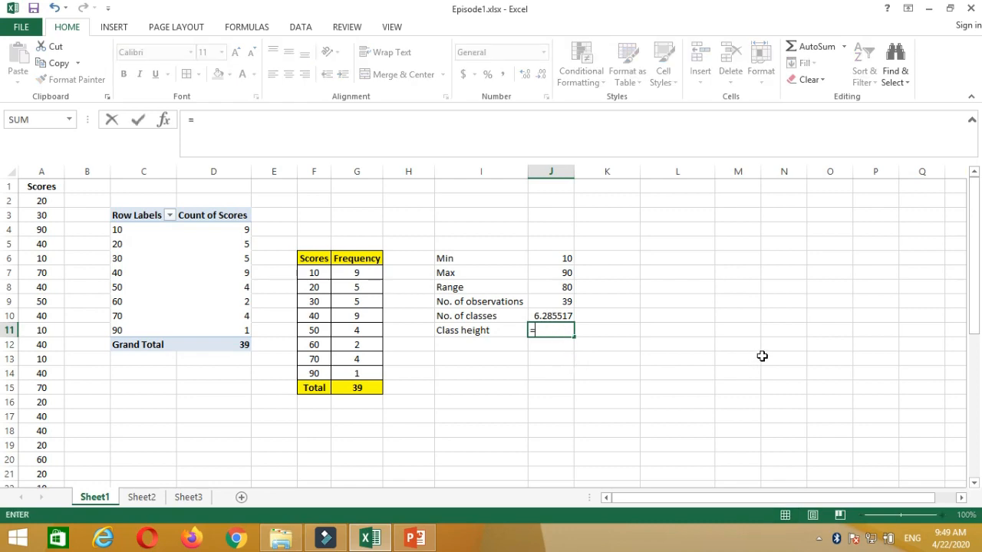
left_click(563, 287)
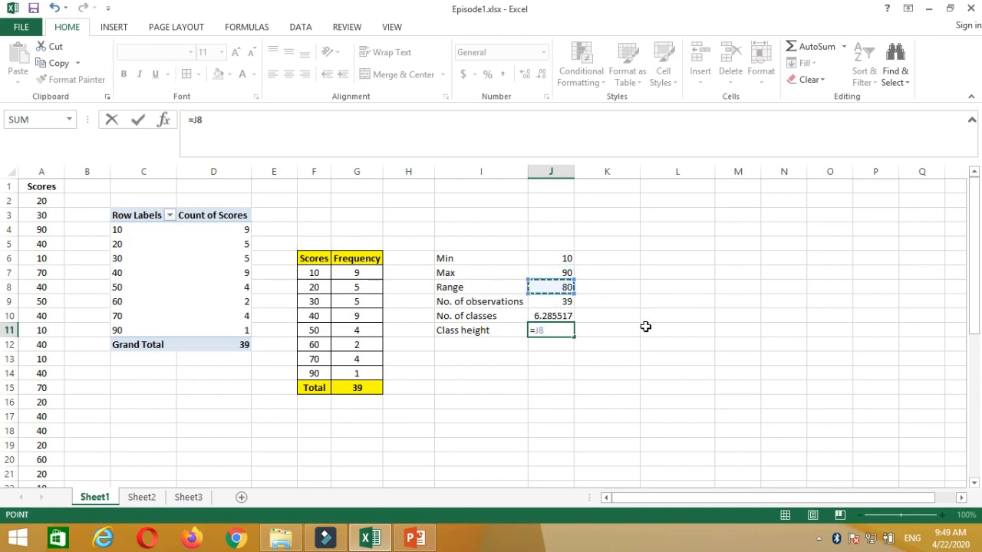
type("/")
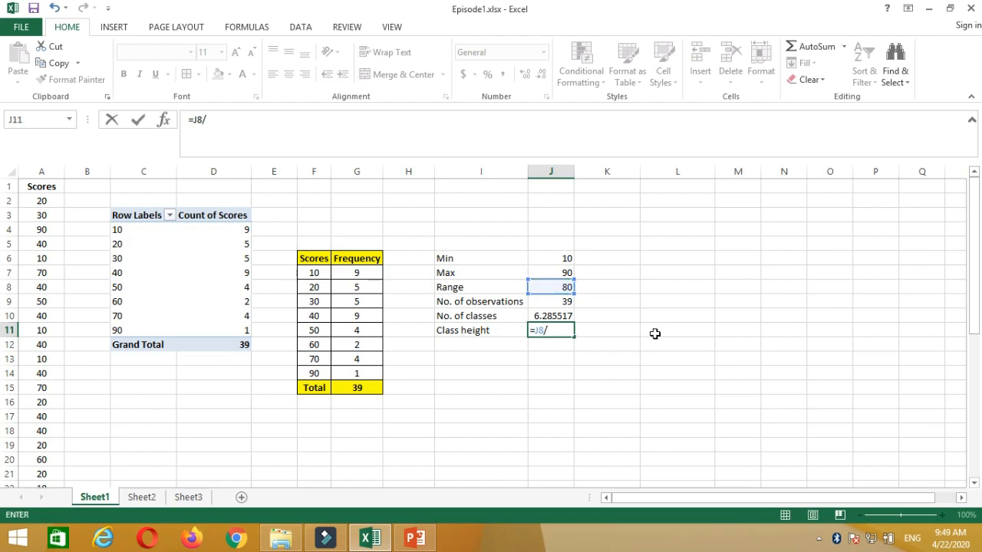
left_click(563, 315)
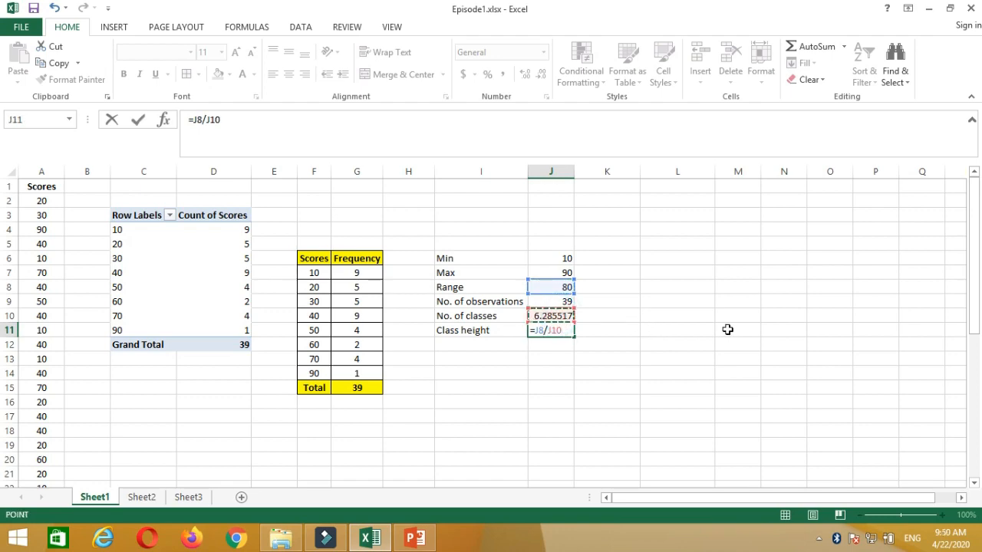
key("Return")
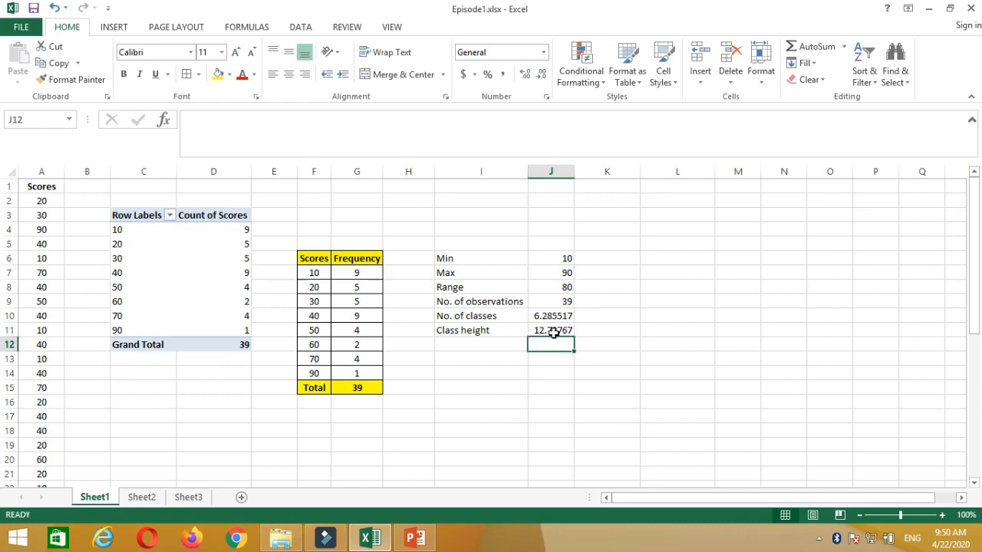
Add the note "approx. 15" in K11 beside the calculated class height.
left_click(594, 333)
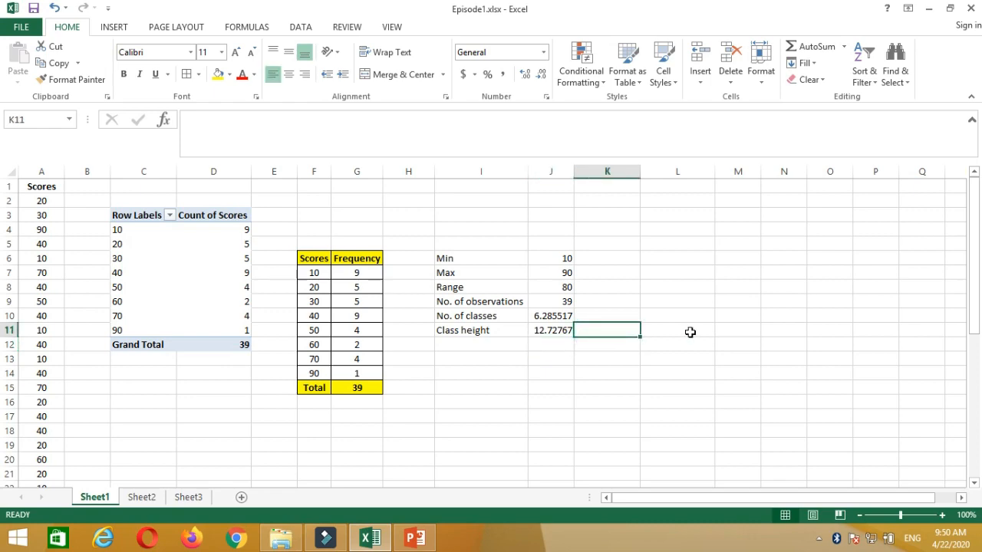
type("a")
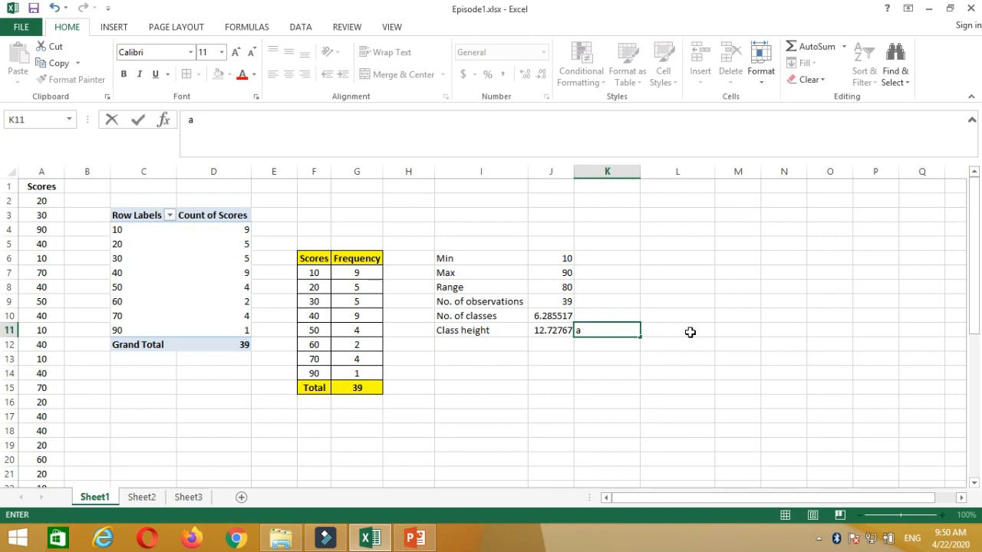
type("pproc")
type(". 15")
left_click(587, 390)
scroll(522, 337, "right", 1)
List the class limits in column L, entering 10 in L5 and 25 in L6 and extending the series down to L11.
left_click(432, 262)
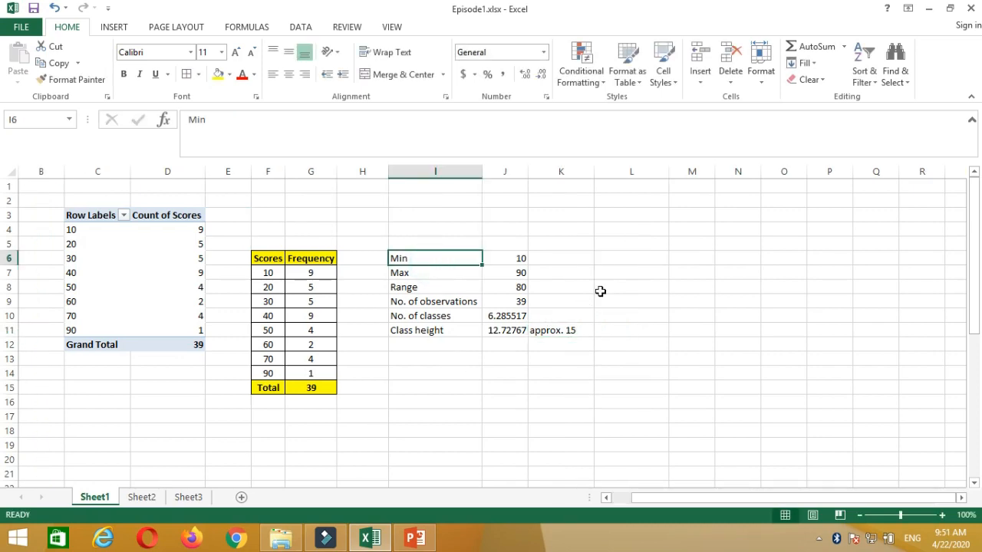
left_click(644, 244)
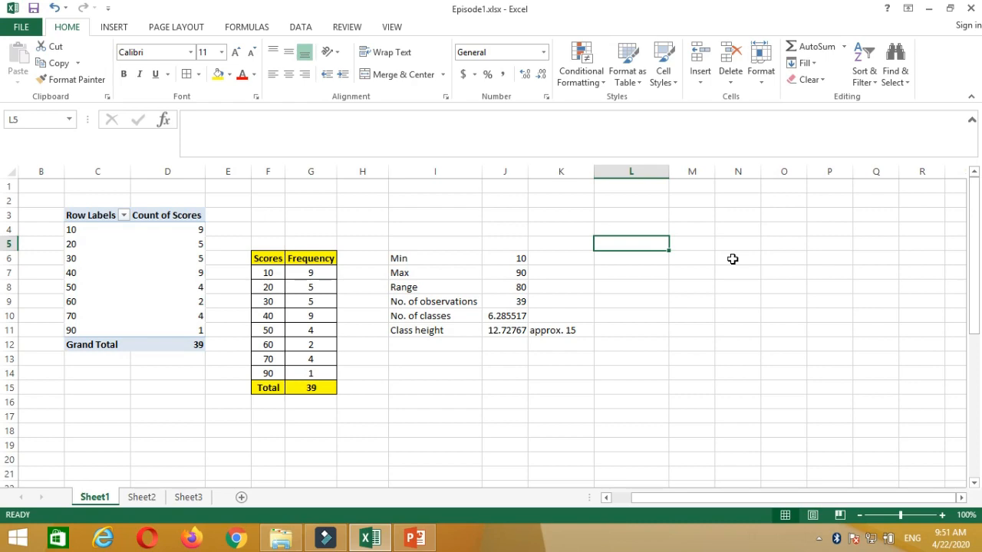
type("10")
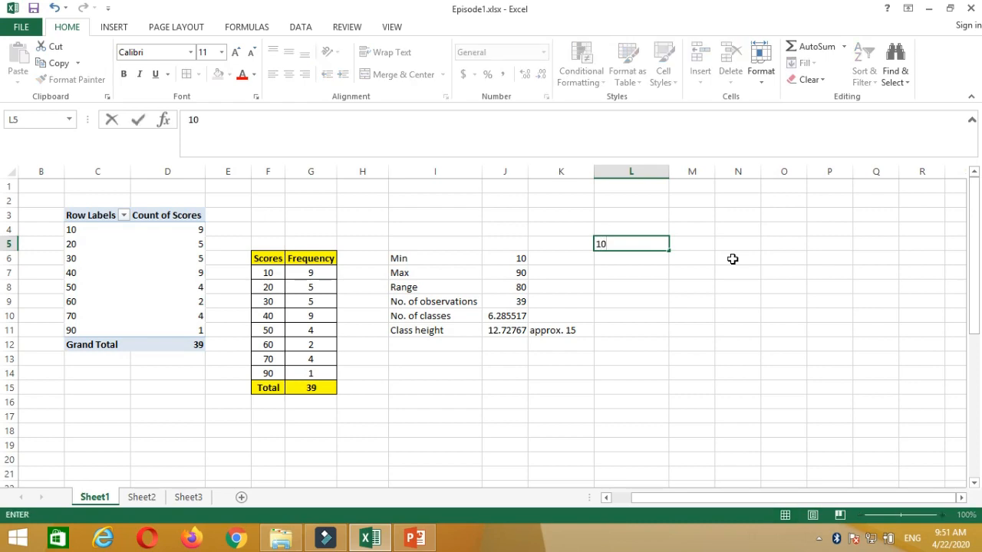
left_click(636, 261)
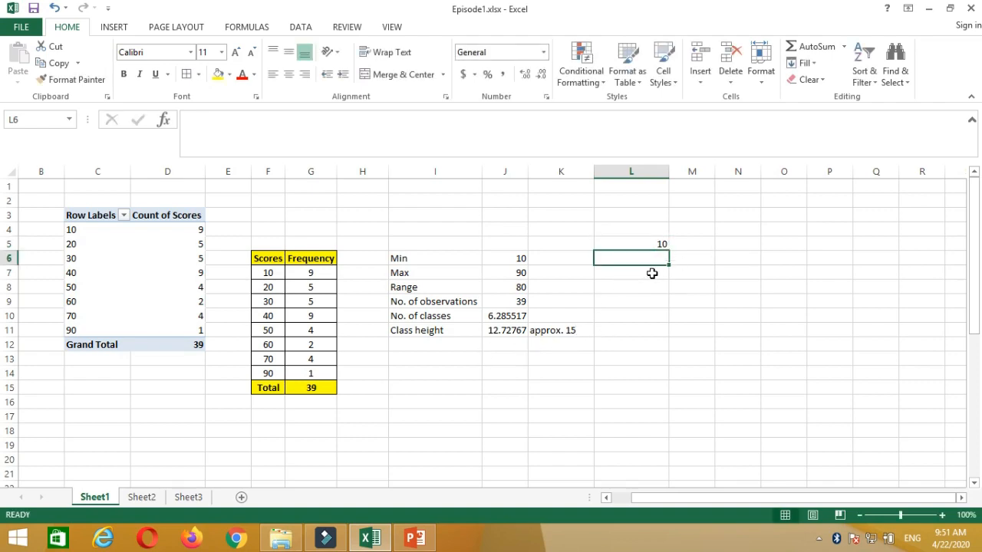
type("25")
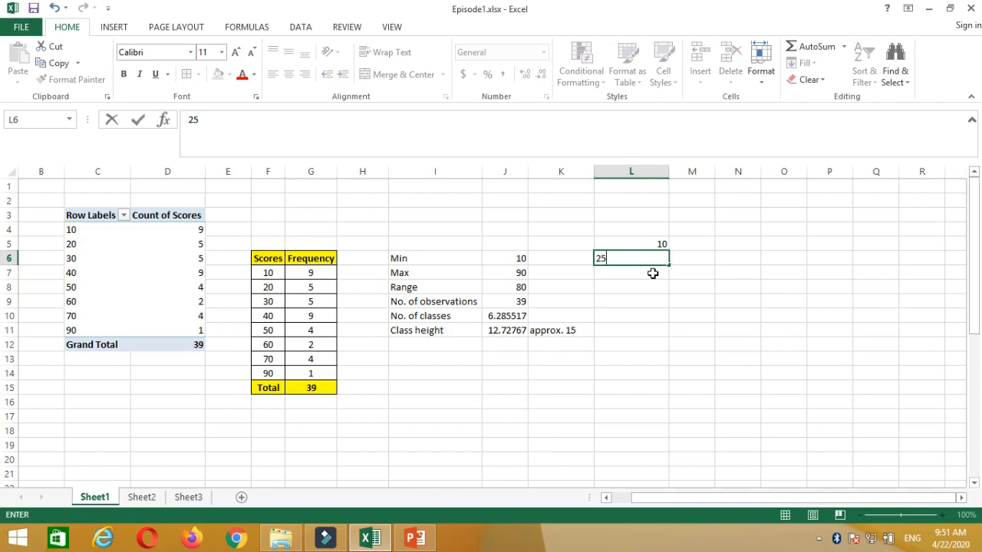
left_click_drag(637, 244, 671, 317)
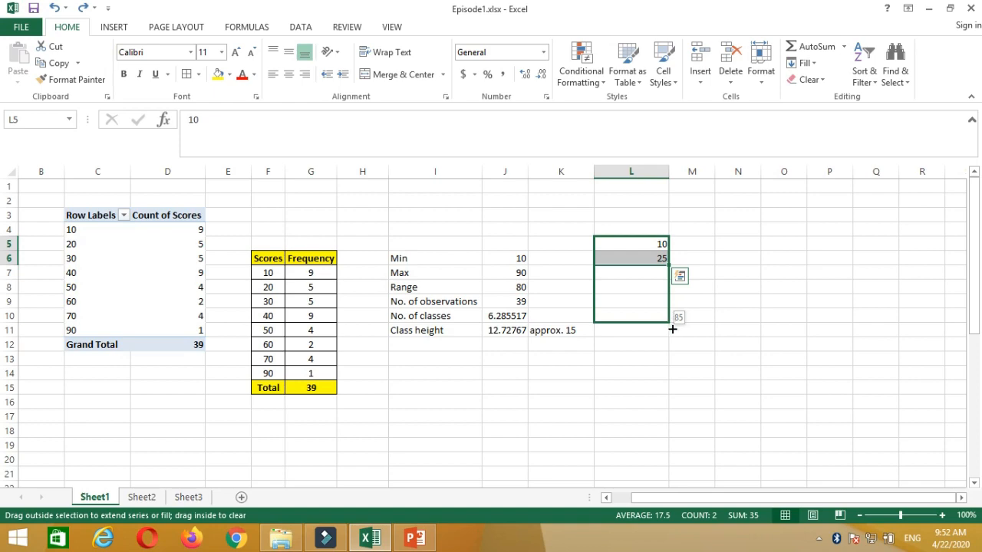
left_click_drag(672, 330, 672, 332)
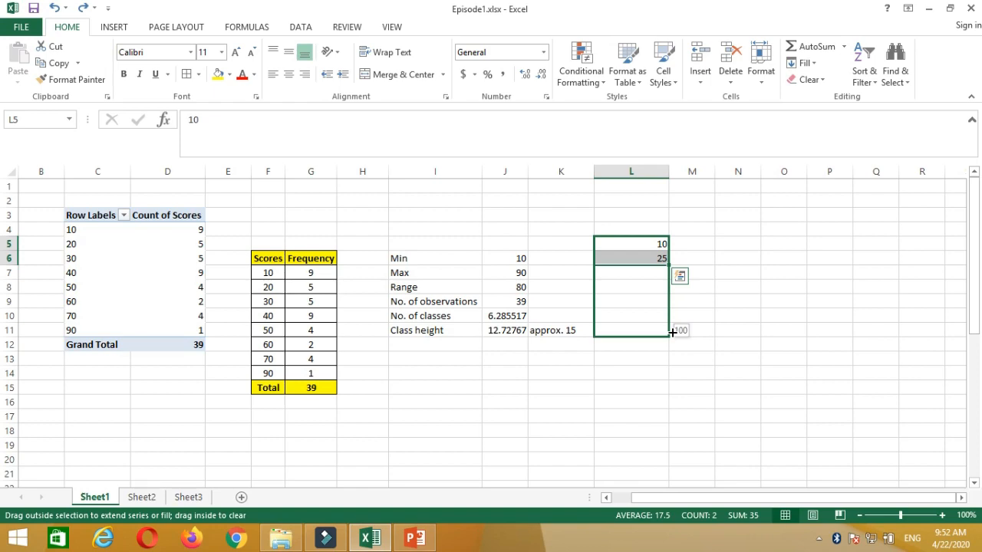
left_click_drag(672, 332, 672, 333)
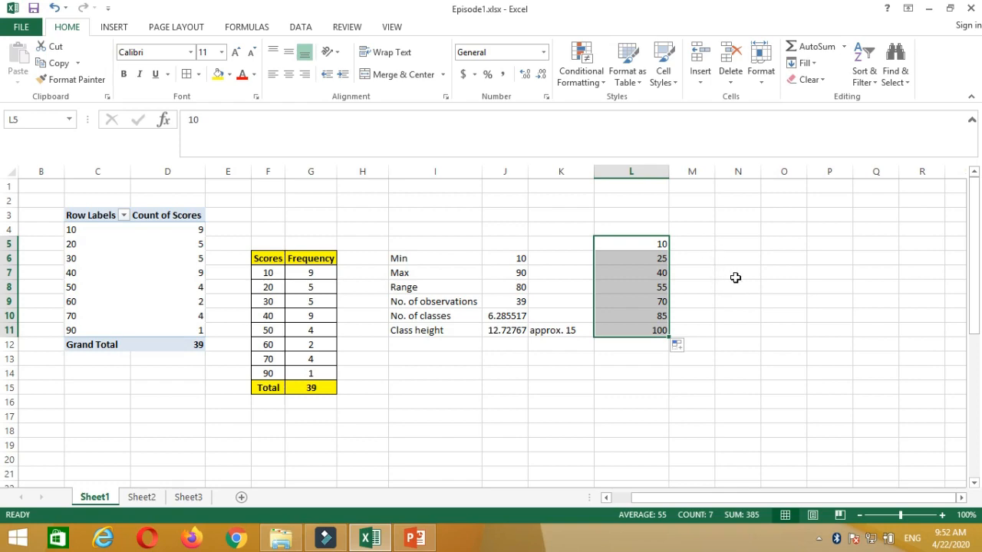
Create a PivotTable from the scores in A1:A40, placed on the existing worksheet at F19.
left_click_drag(978, 270, 979, 337)
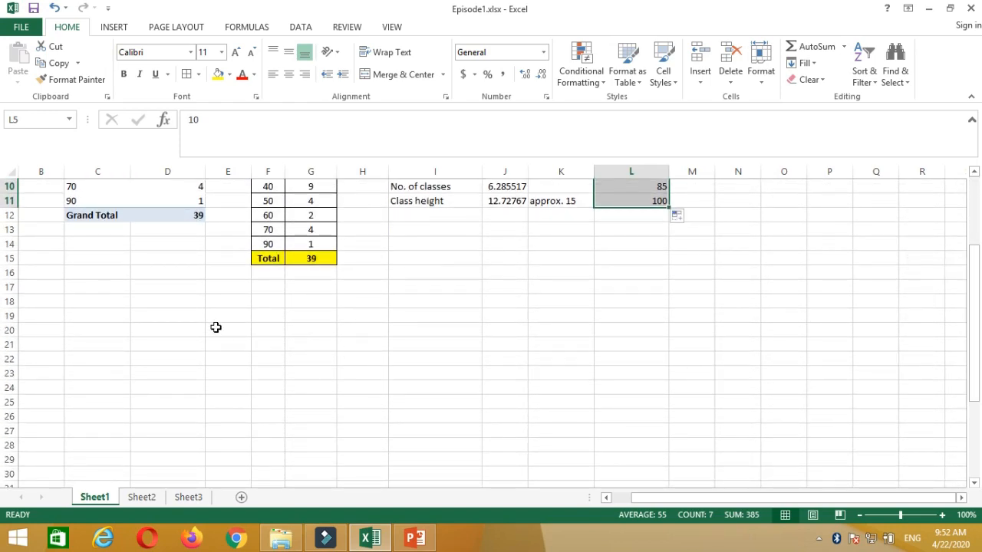
left_click(267, 316)
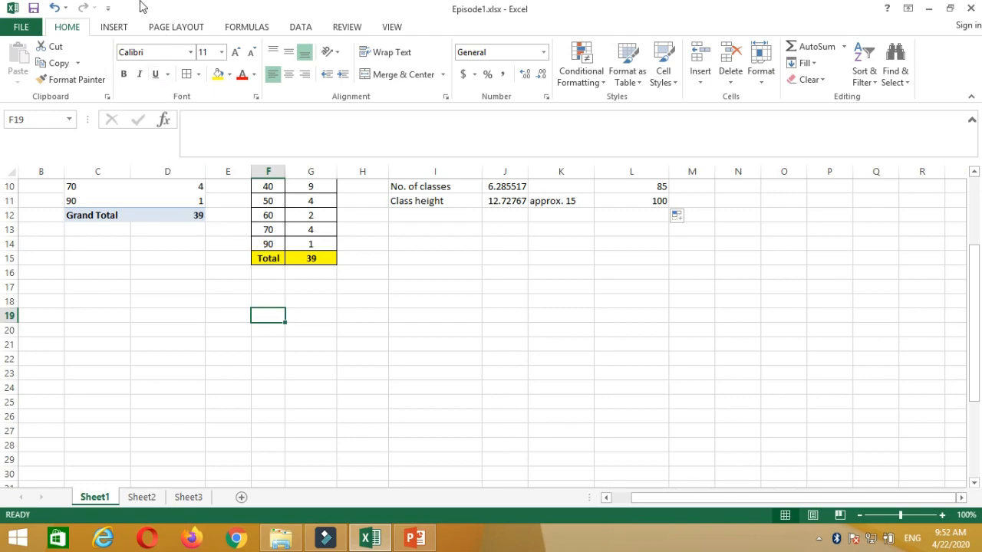
left_click(113, 27)
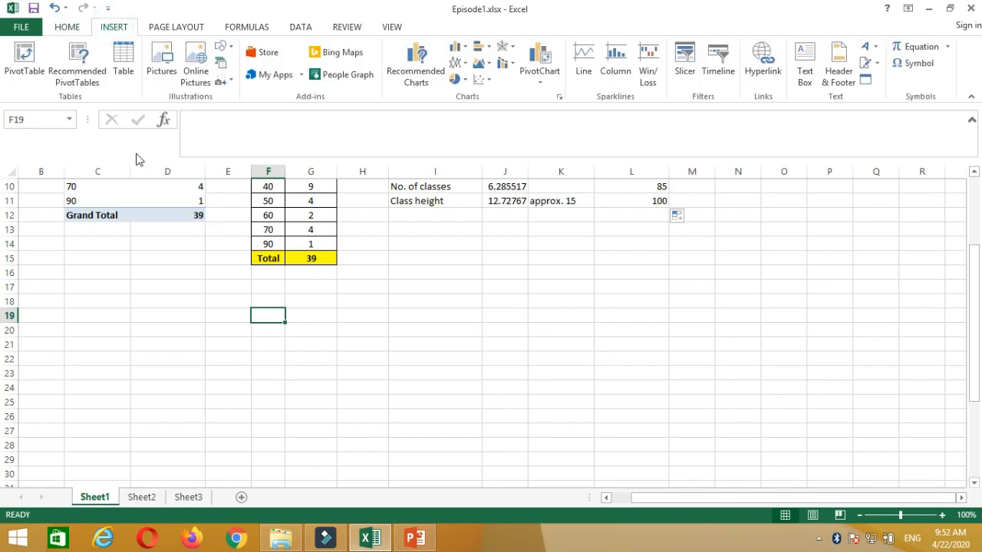
left_click(23, 66)
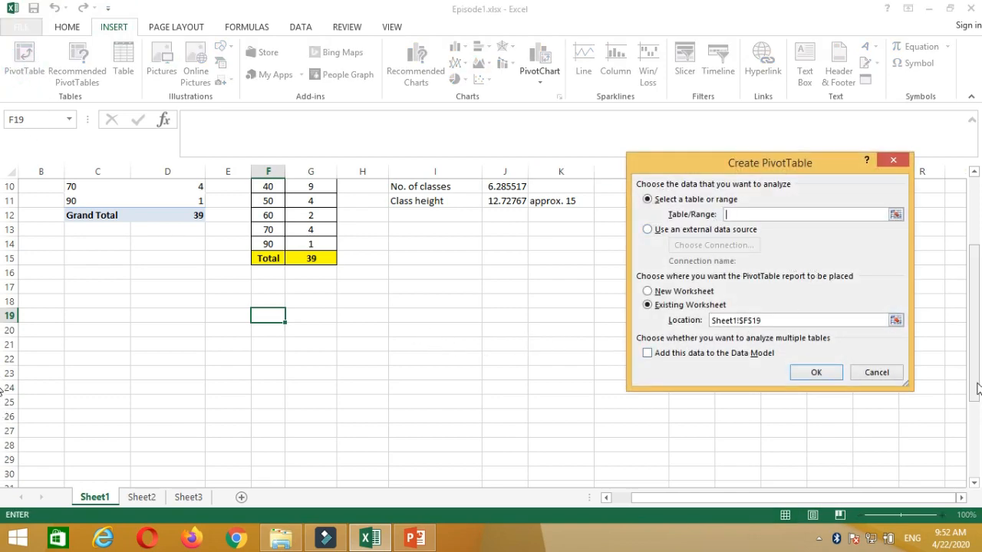
left_click_drag(978, 308, 976, 234)
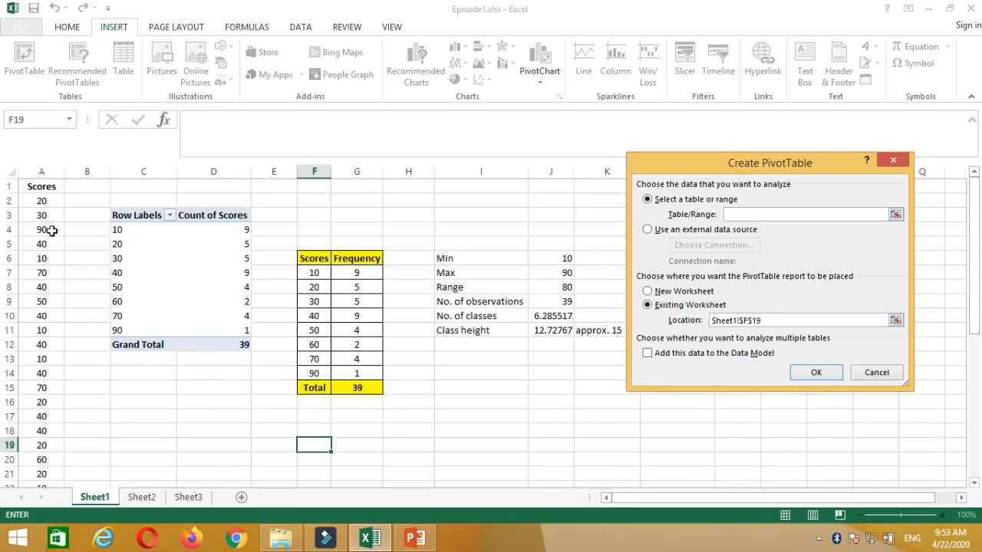
left_click(37, 188)
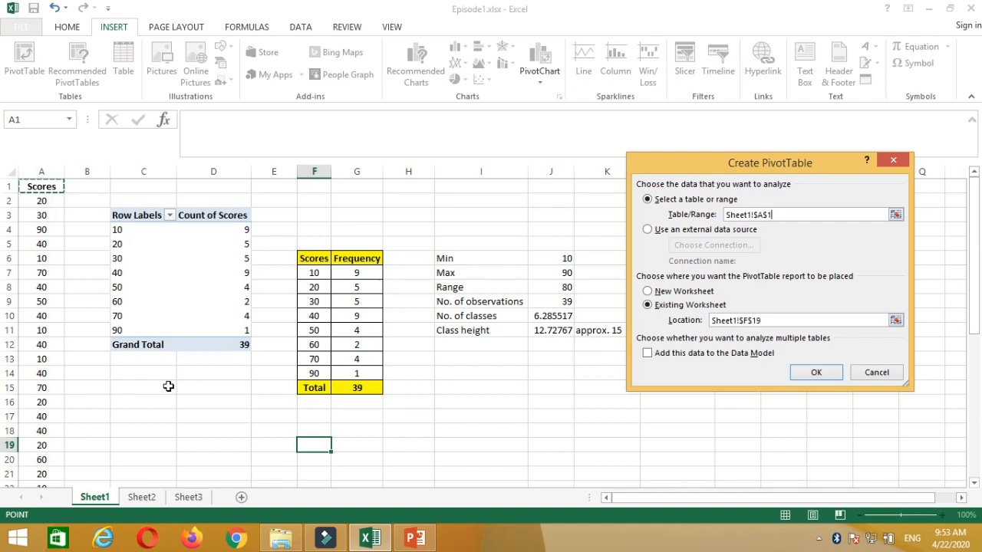
key("ctrl+shift+Down")
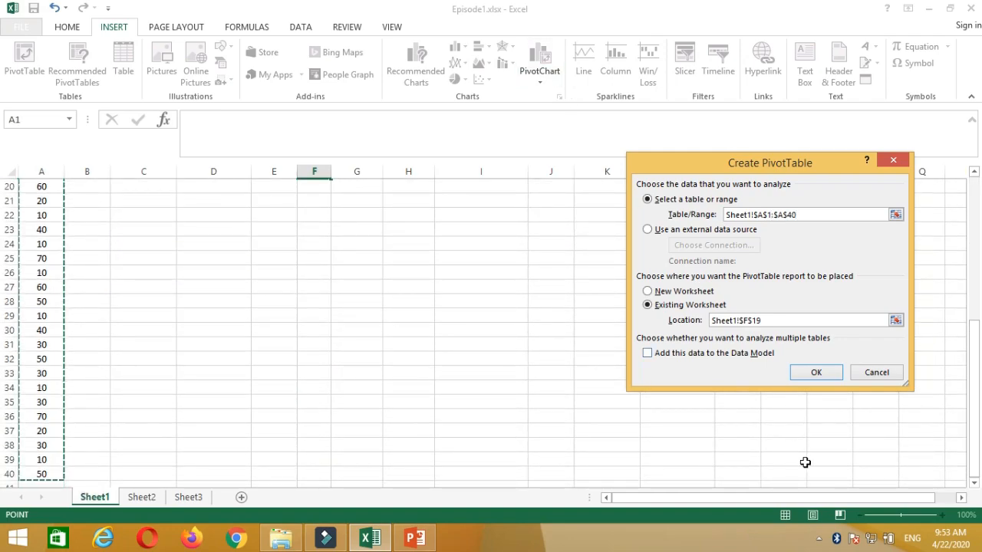
left_click(816, 376)
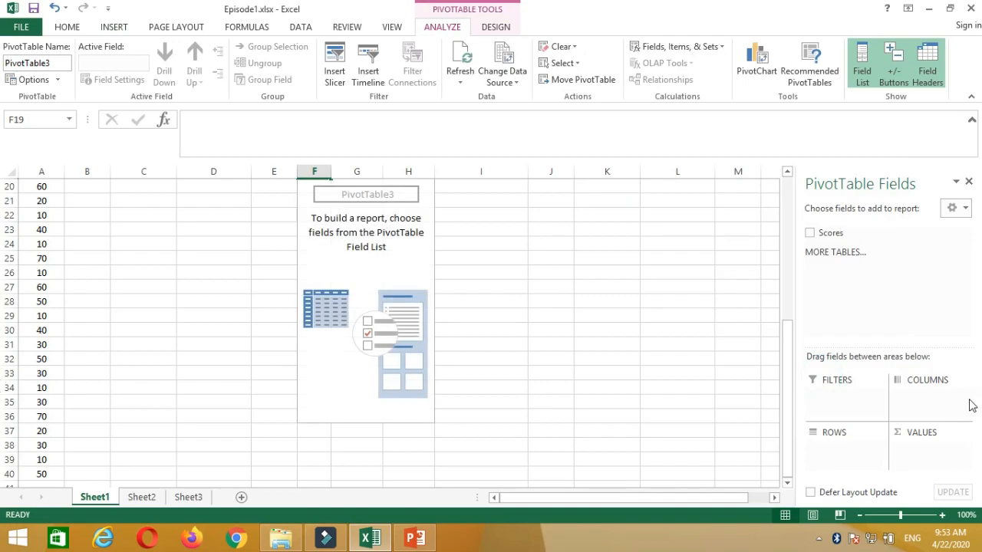
Add the Scores field to both the row labels and the values of the new PivotTable.
left_click_drag(791, 419, 791, 348)
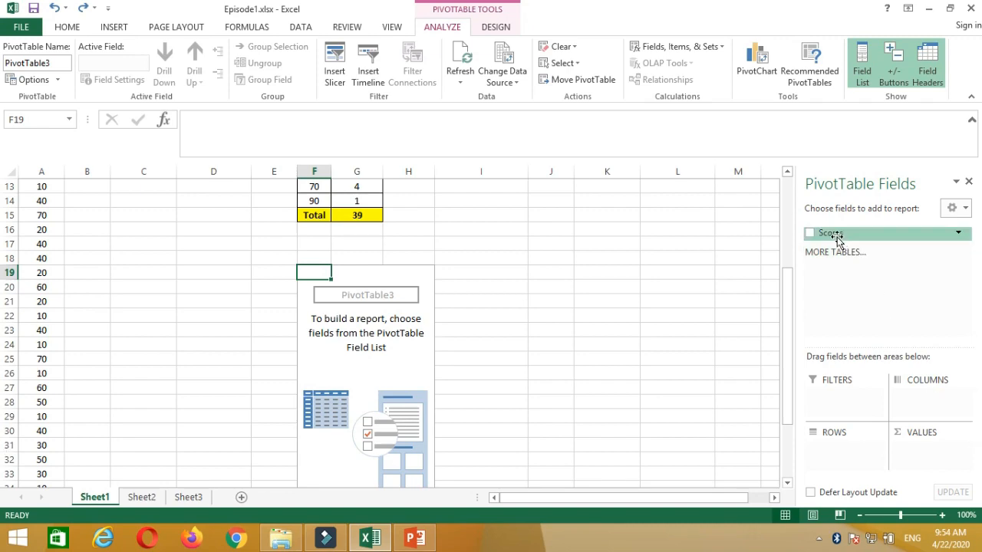
right_click(838, 240)
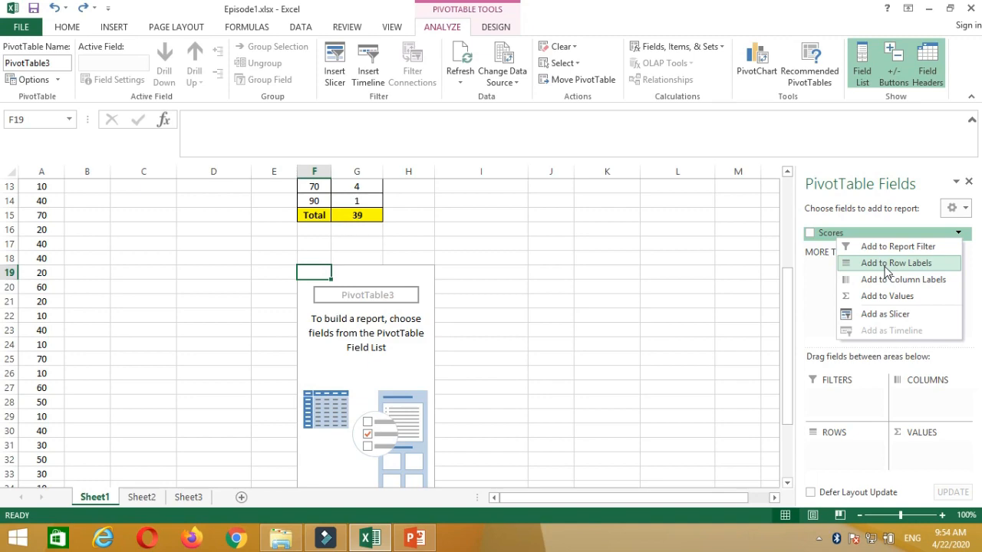
left_click(886, 265)
right_click(840, 238)
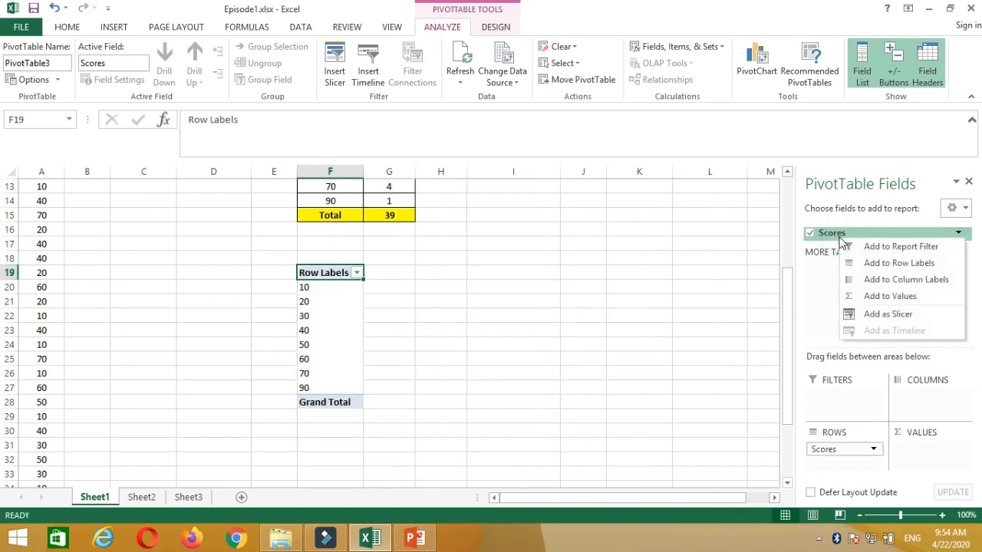
left_click(895, 298)
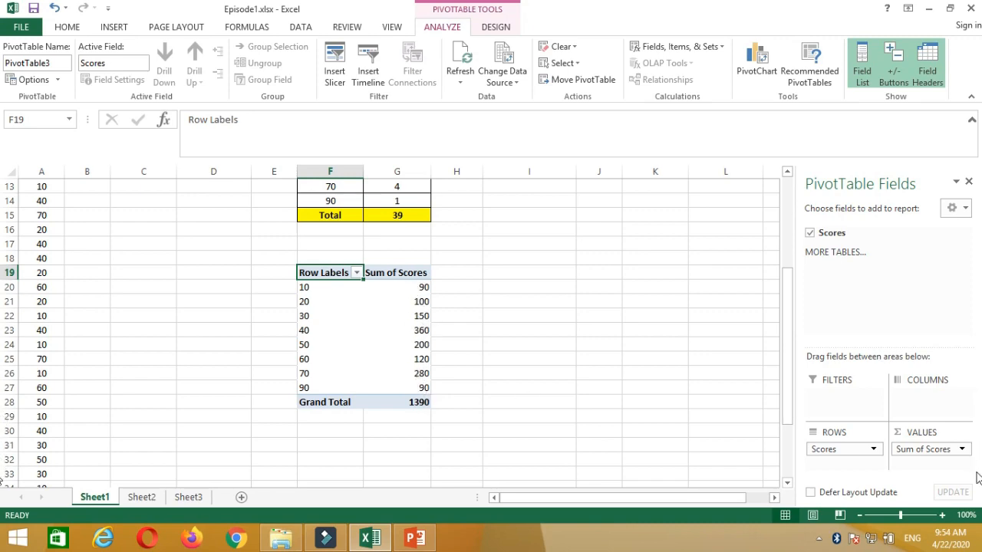
Summarize the Scores value field of the new PivotTable by Count.
left_click(962, 450)
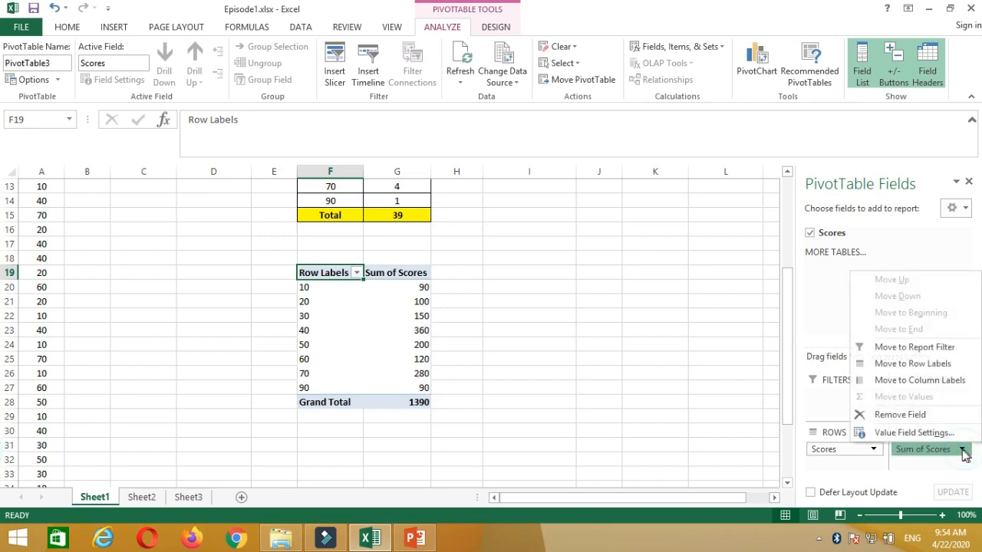
left_click(913, 434)
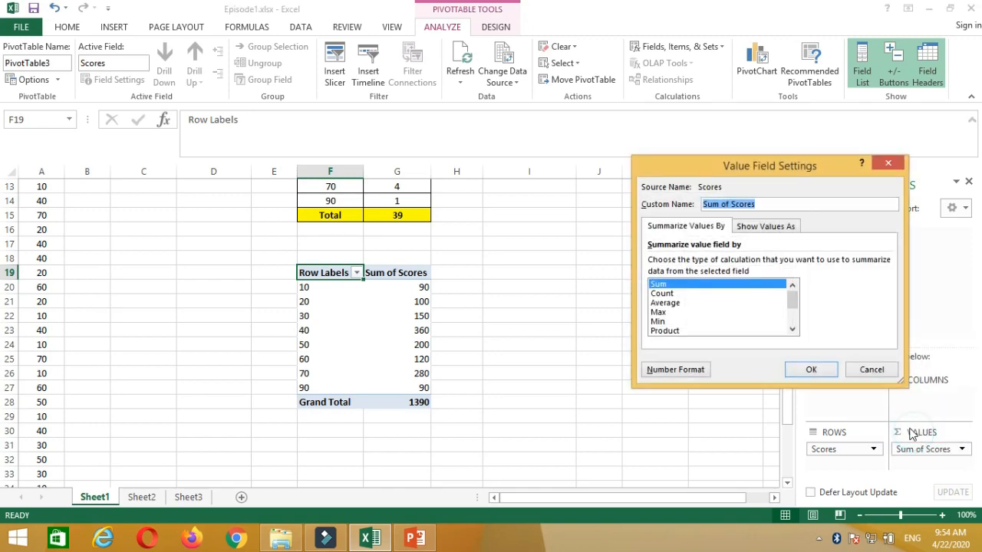
left_click(665, 297)
left_click(811, 369)
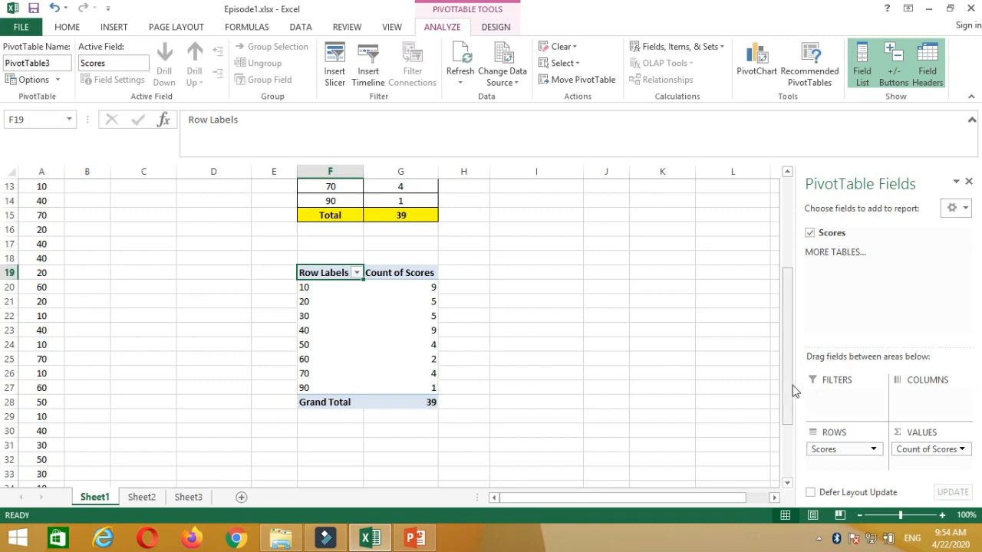
Group the new PivotTable's row labels into classes of 15, starting at 10 and ending at 100.
left_click_drag(793, 391, 790, 359)
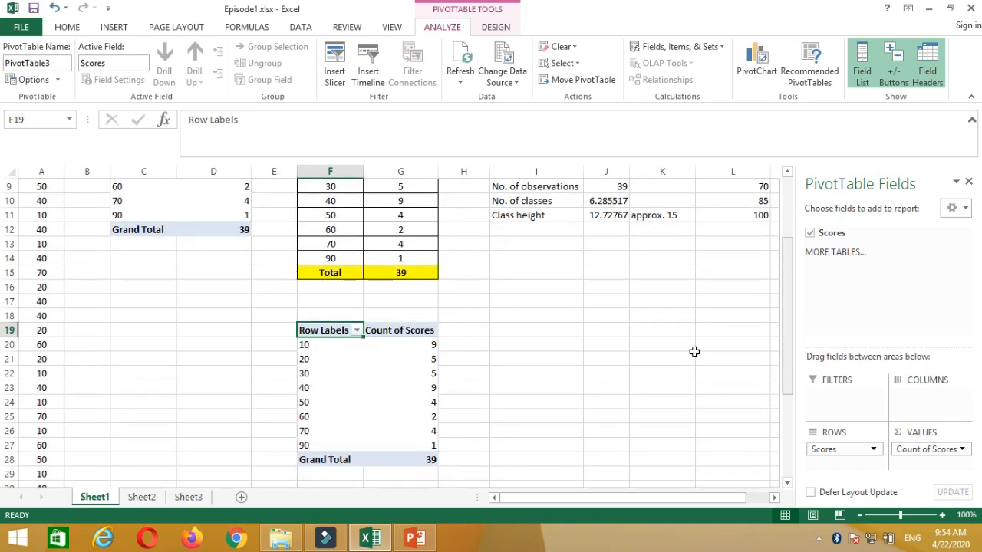
left_click(305, 344)
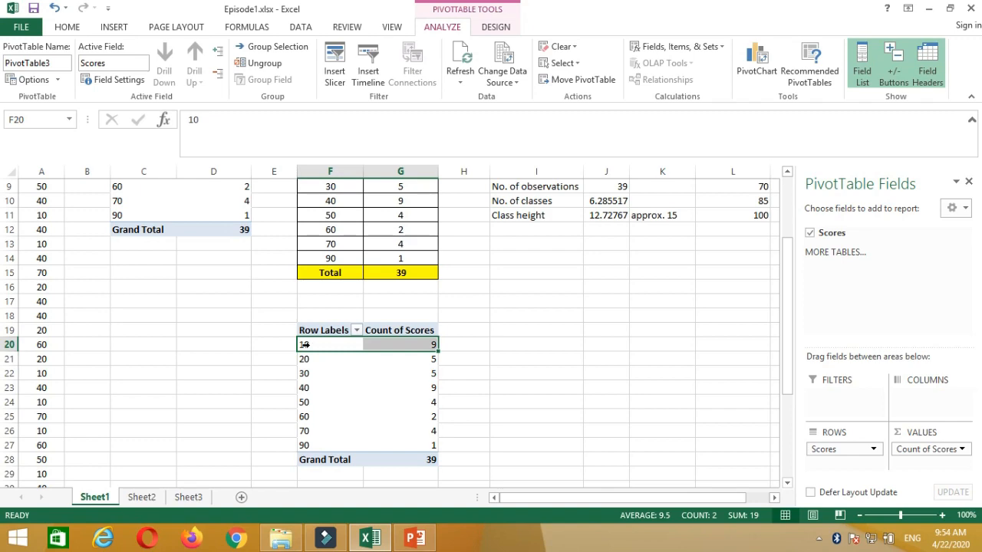
left_click(261, 47)
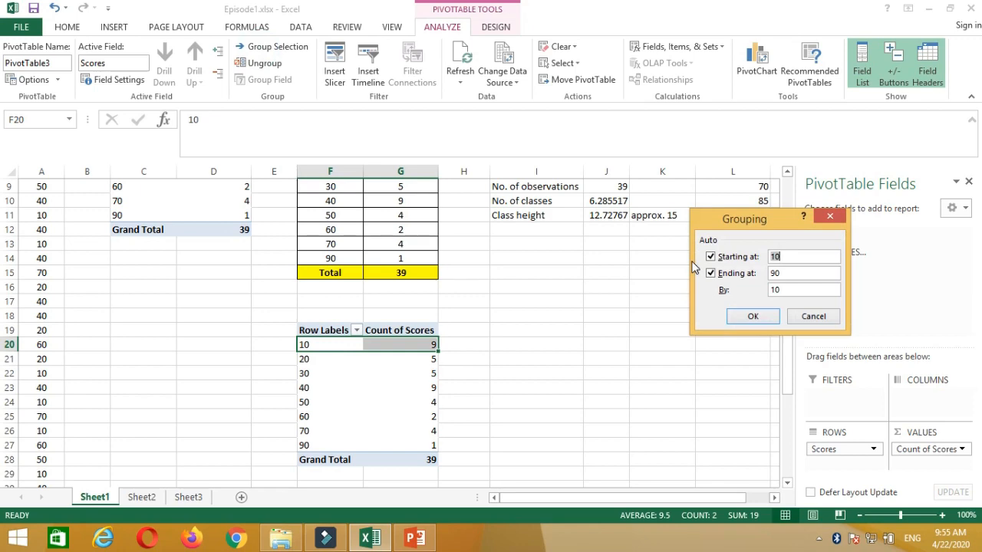
left_click(793, 273)
left_click(752, 316)
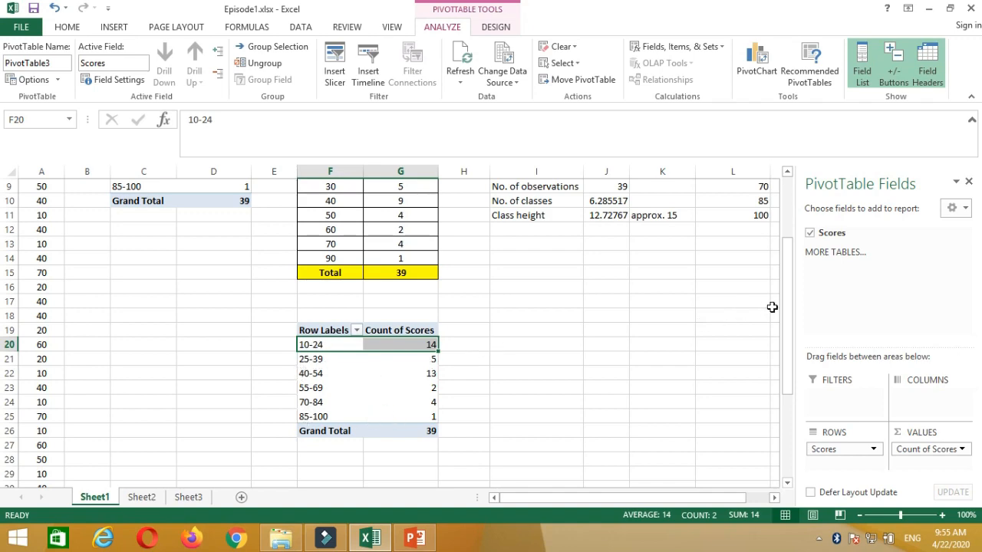
Copy the grouped classes and their counts from F20:G25 and paste them at C29.
left_click_drag(787, 298, 788, 322)
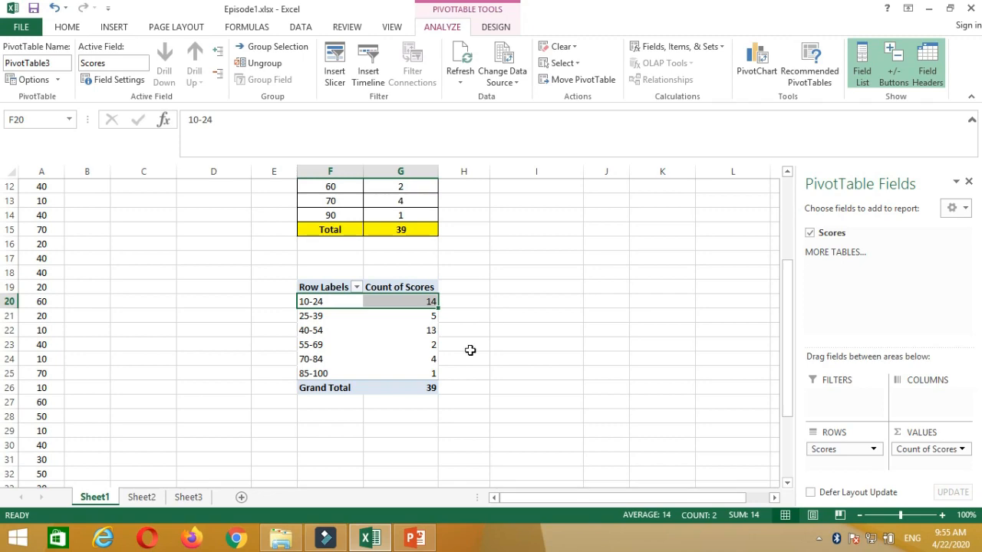
scroll(471, 351, "down", 1)
left_click_drag(313, 244, 326, 325)
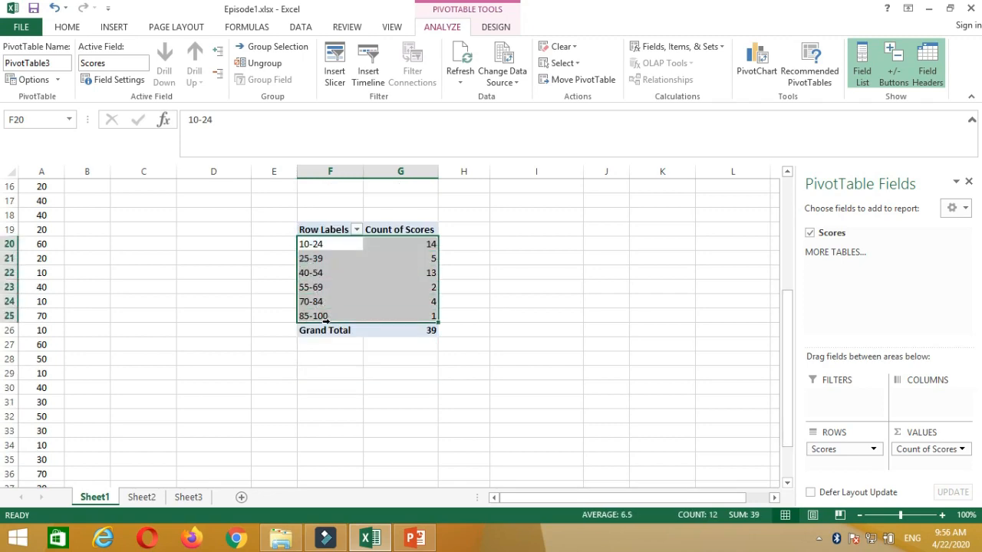
key("ctrl+c")
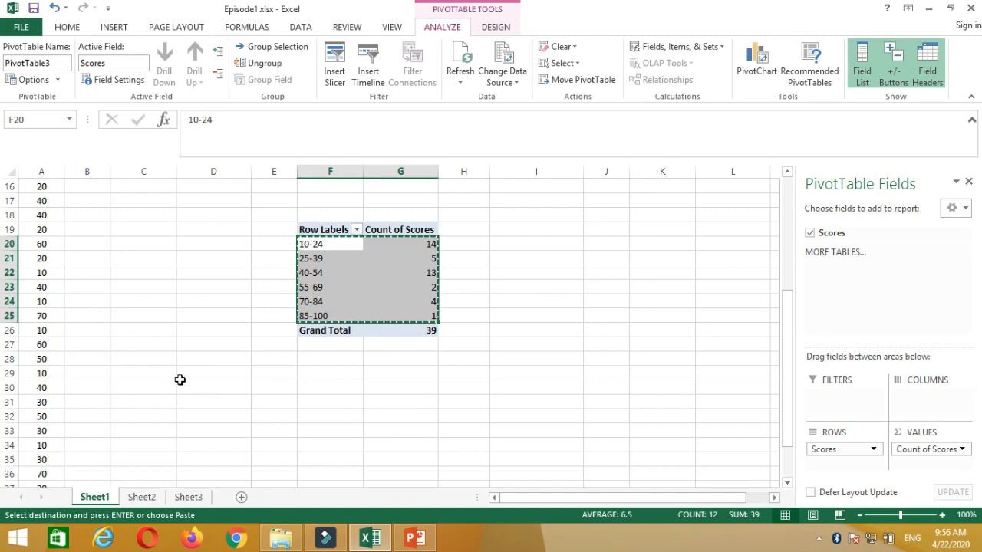
left_click(128, 374)
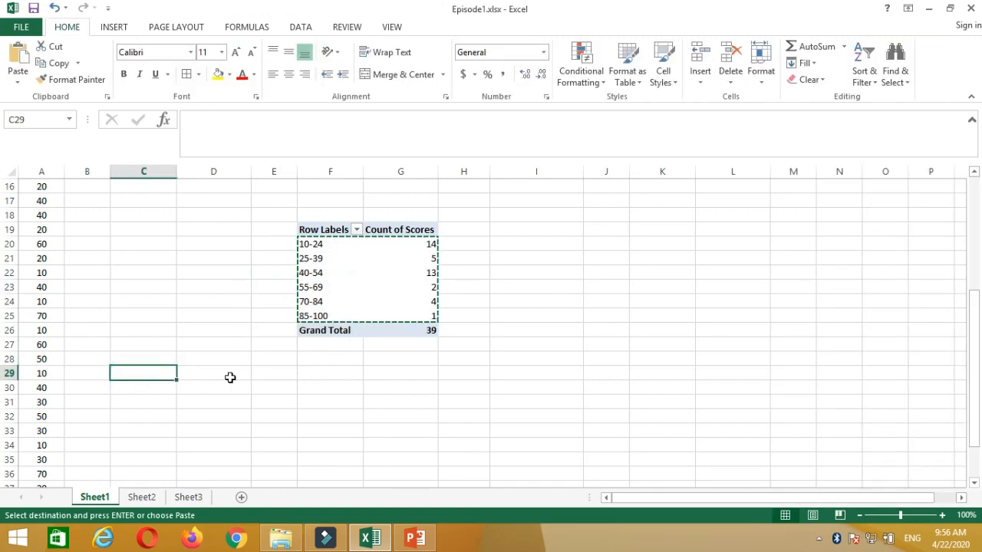
key("ctrl+v")
Add the column headings "Scores" in C28 and "Frequency" in D28 above the pasted classes and counts.
left_click(141, 360)
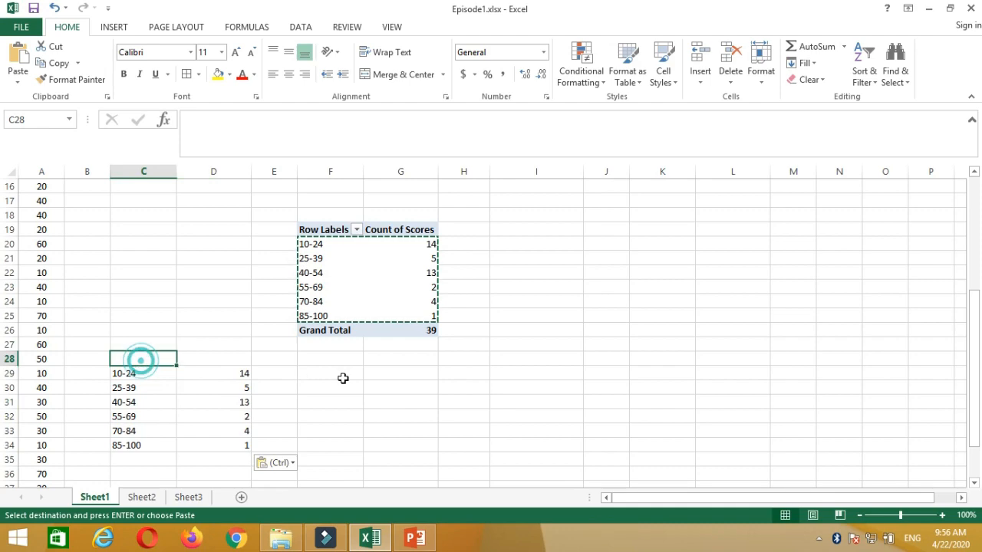
key("Escape")
type("Scores")
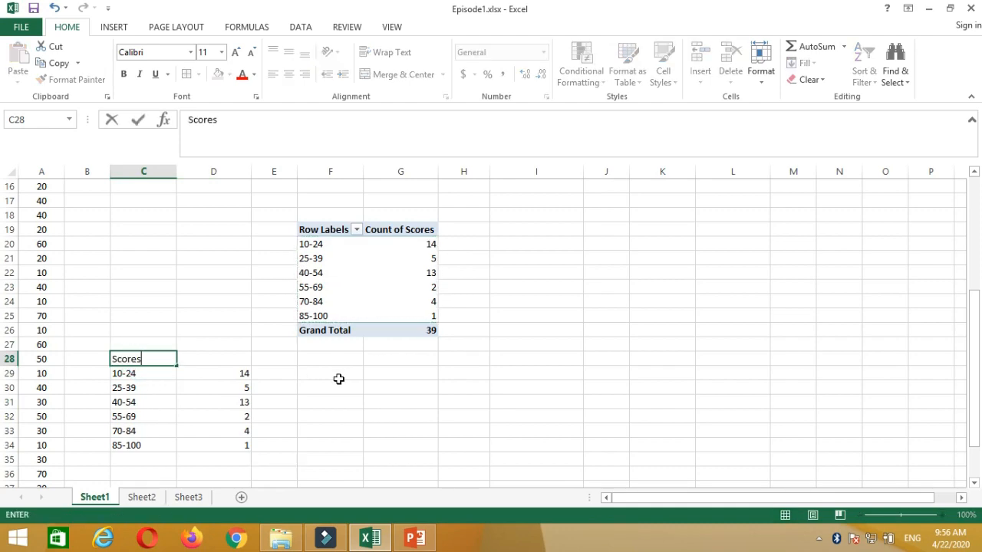
key("Tab")
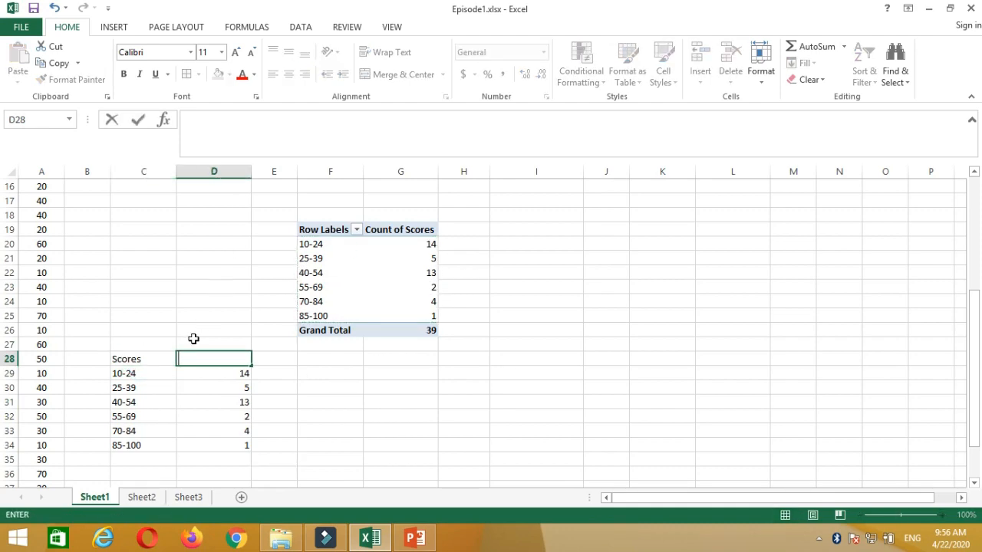
left_click(140, 358)
left_click(211, 362)
type("Frequency")
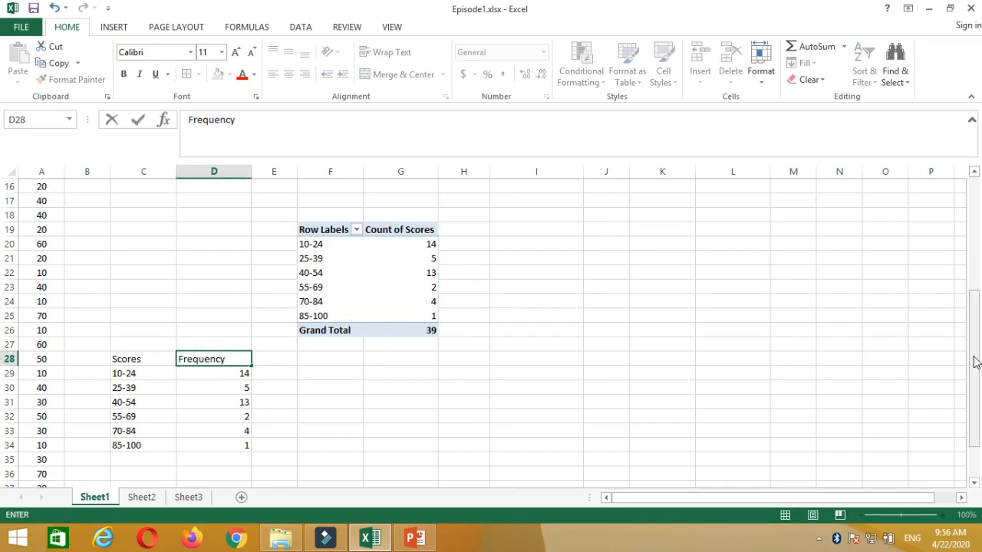
Add a "Total" row in C35 and sum the frequencies D29:D34 in D35.
scroll(383, 384, "down", 2)
left_click(125, 402)
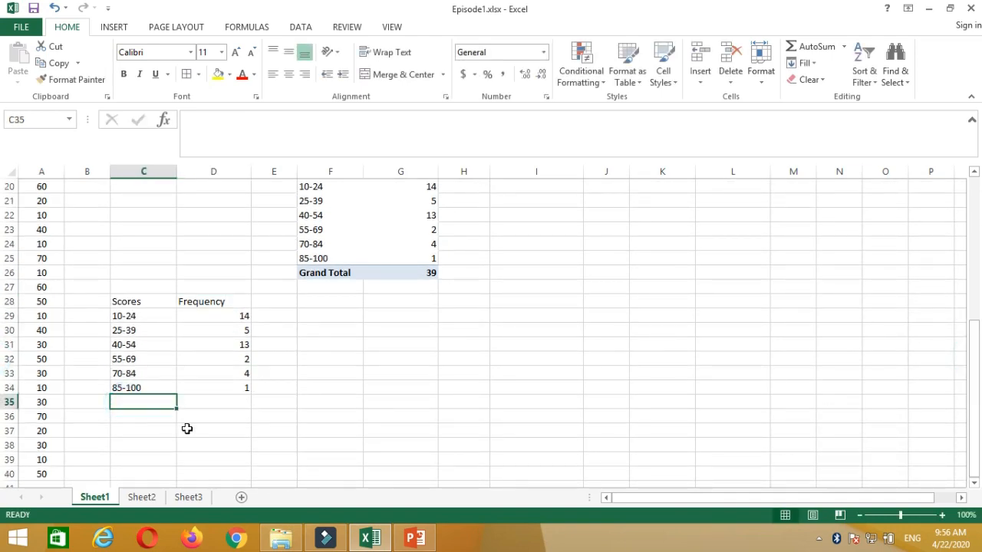
type("Total")
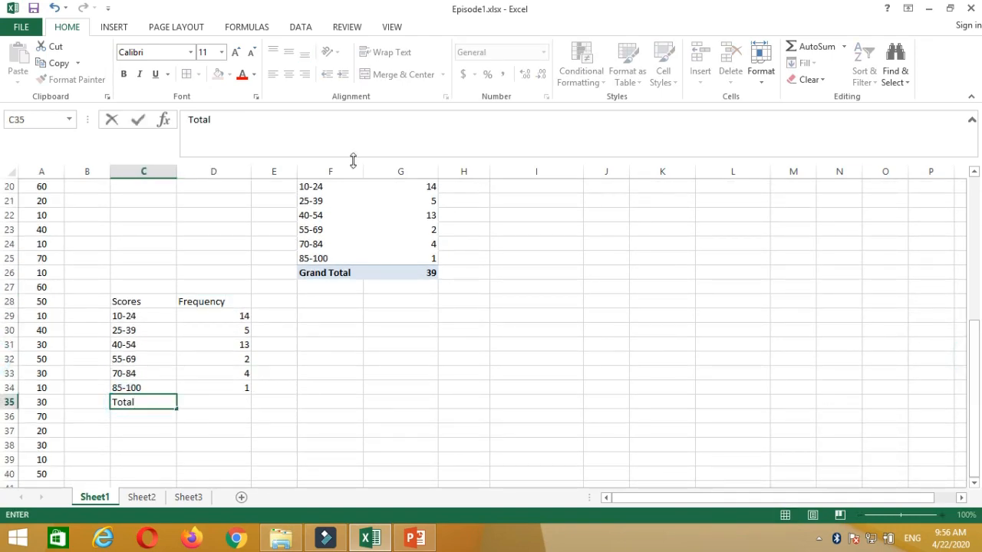
left_click(221, 403)
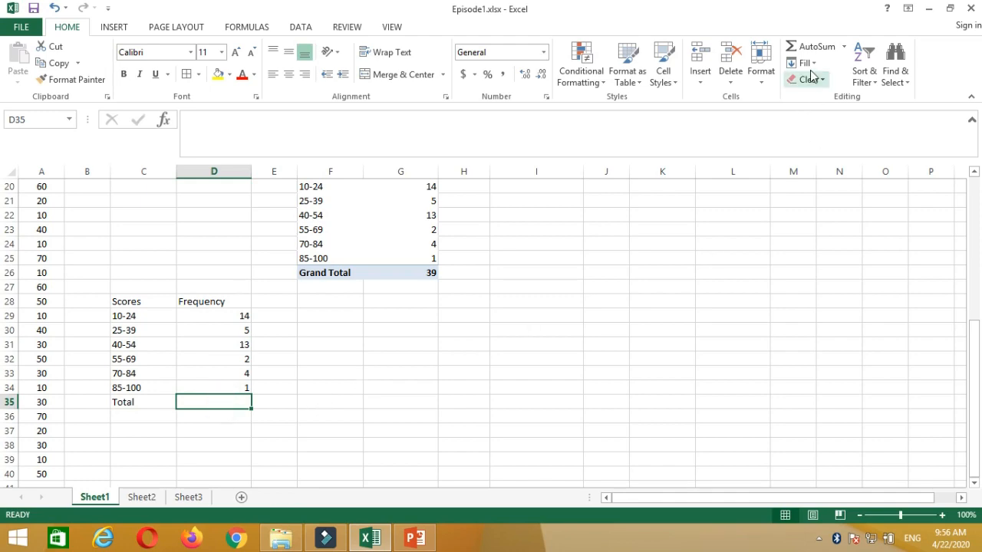
left_click(813, 46)
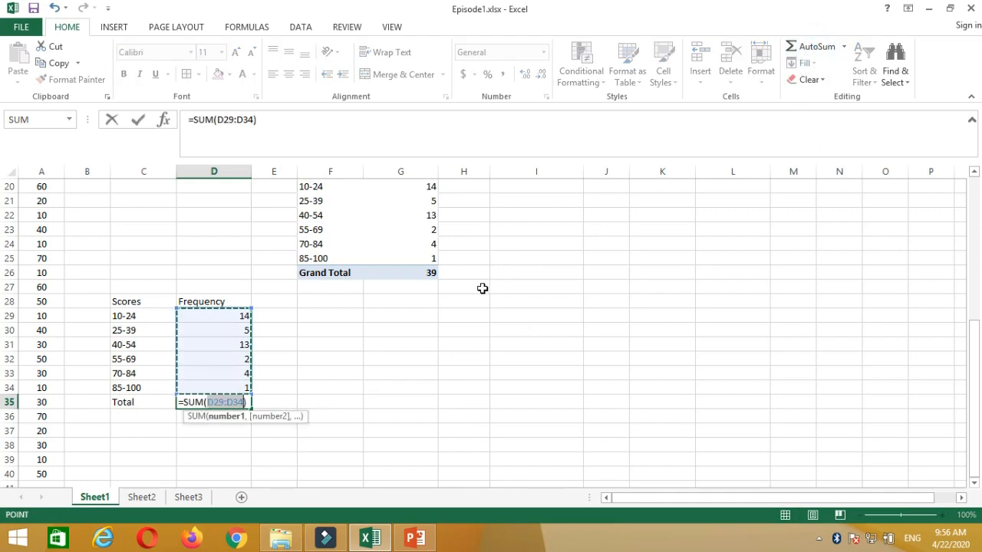
key("Return")
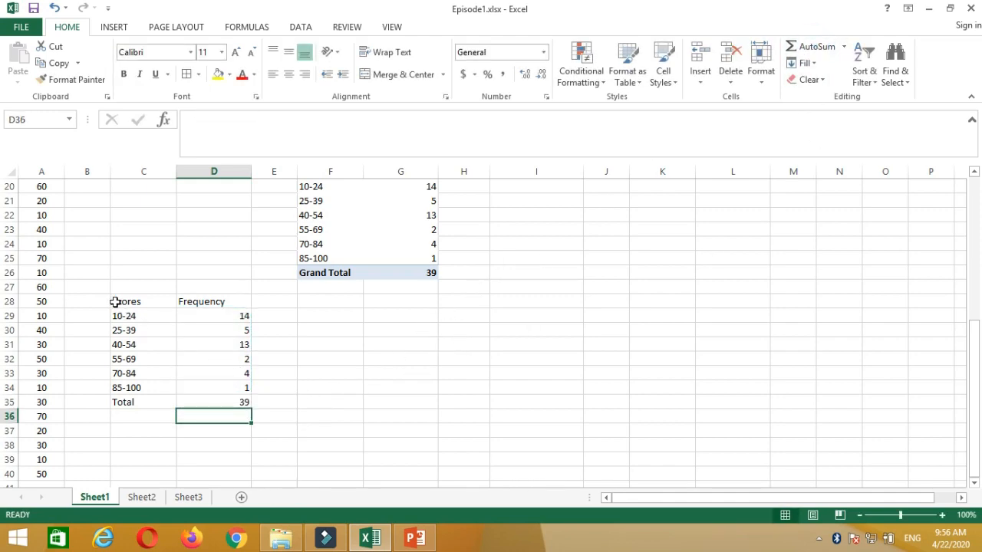
Center the contents of C28:D35 and make the heading row and the Total row bold.
mouse_move(115, 301)
left_mouse_down()
mouse_move(167, 372)
mouse_move(222, 403)
left_mouse_up()
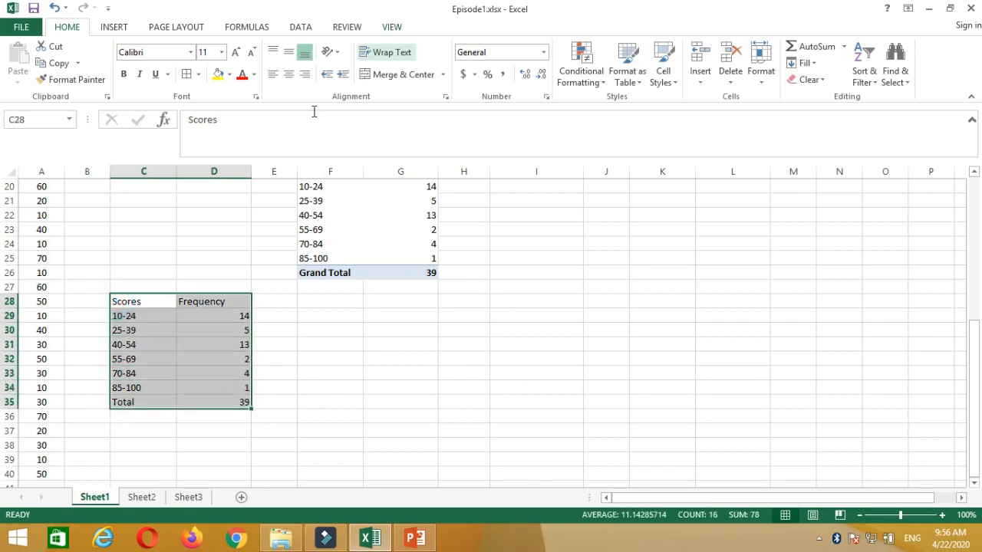
left_click(288, 74)
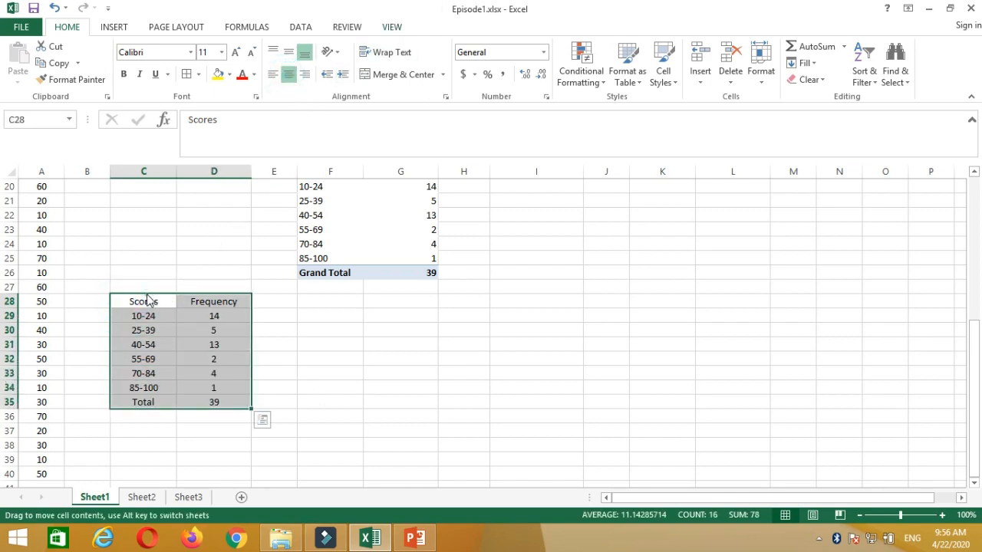
left_click_drag(153, 303, 201, 304)
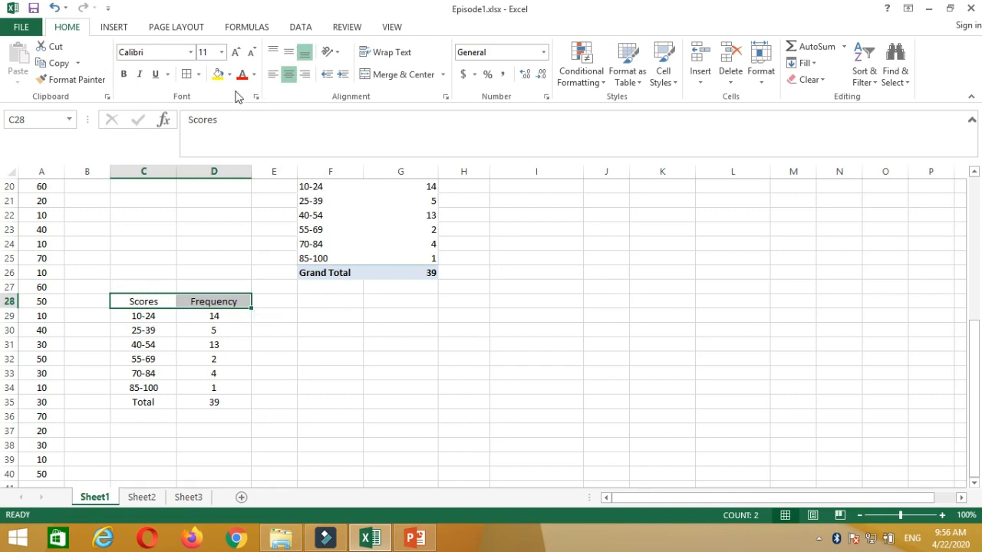
left_click(123, 74)
left_click_drag(132, 398, 197, 403)
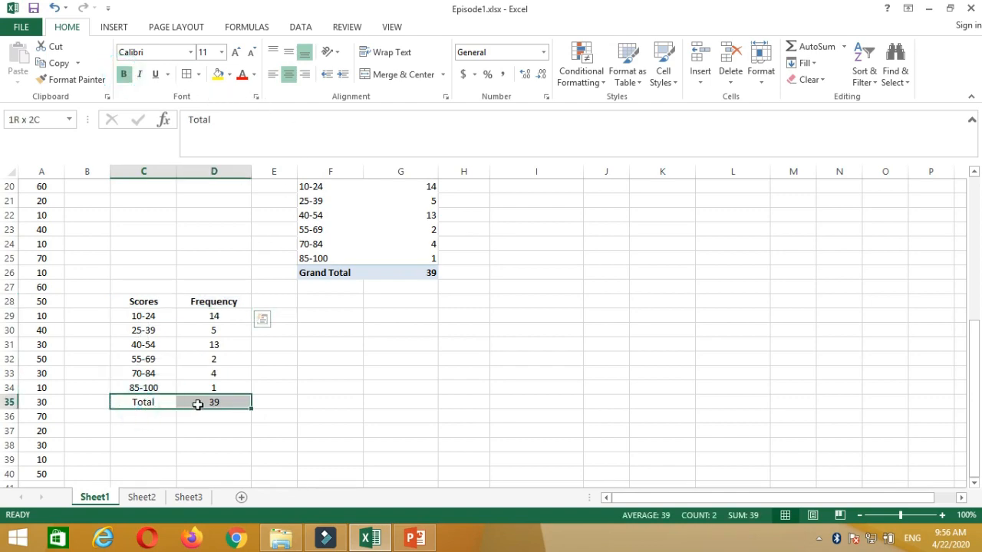
left_click(124, 73)
Apply borders to all cells of the frequency table C28:D35.
left_click_drag(127, 300, 202, 397)
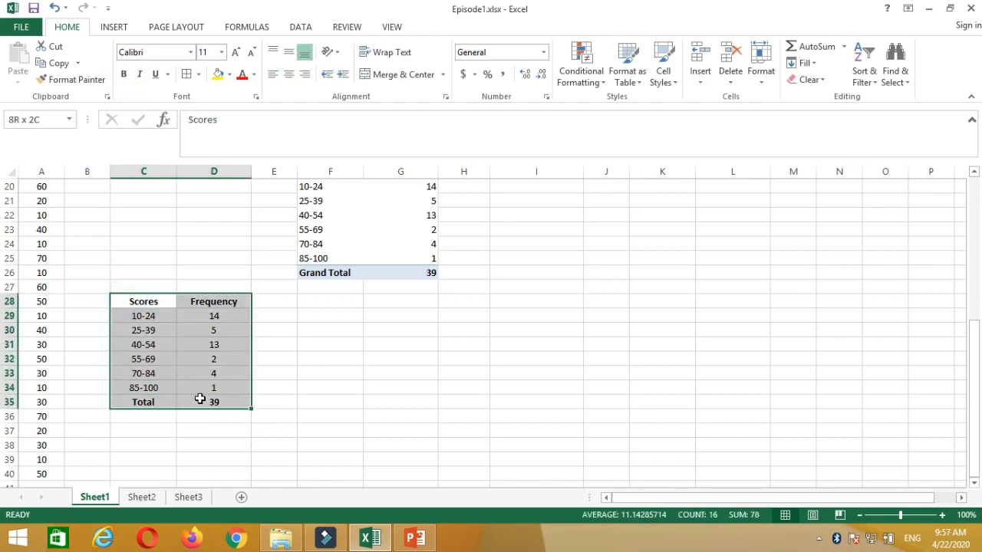
left_click(187, 73)
left_click(332, 390)
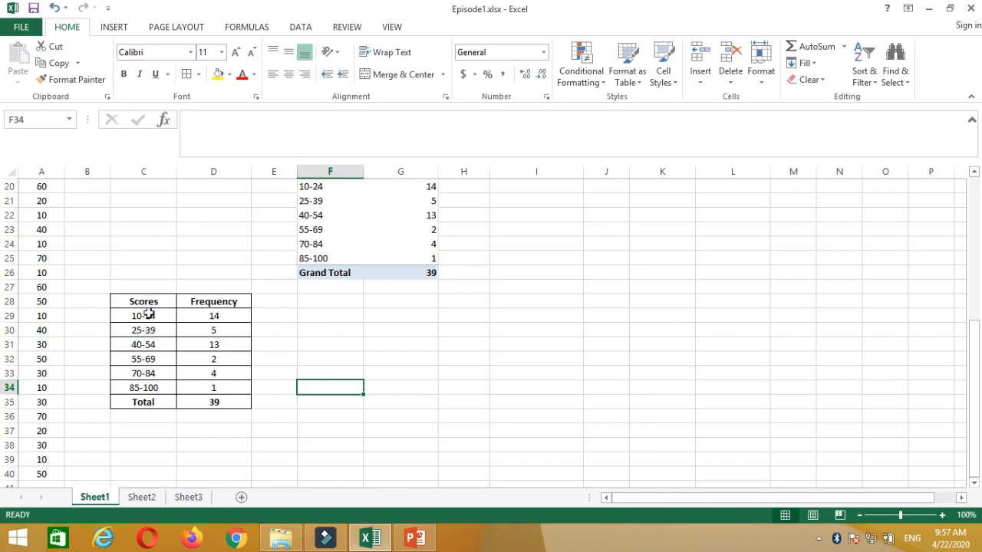
Change the last class label in C34 to 85-99.
left_click(146, 389)
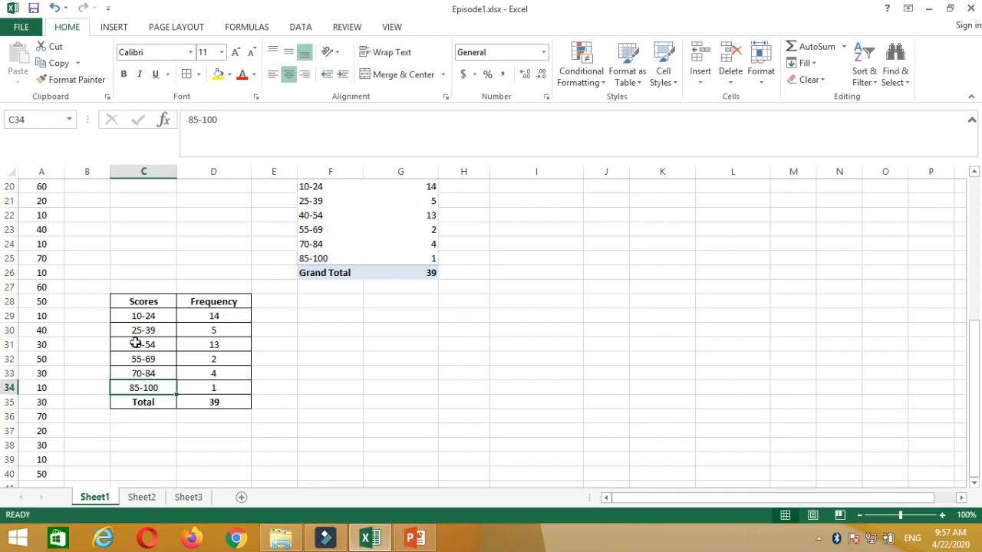
double_click(163, 390)
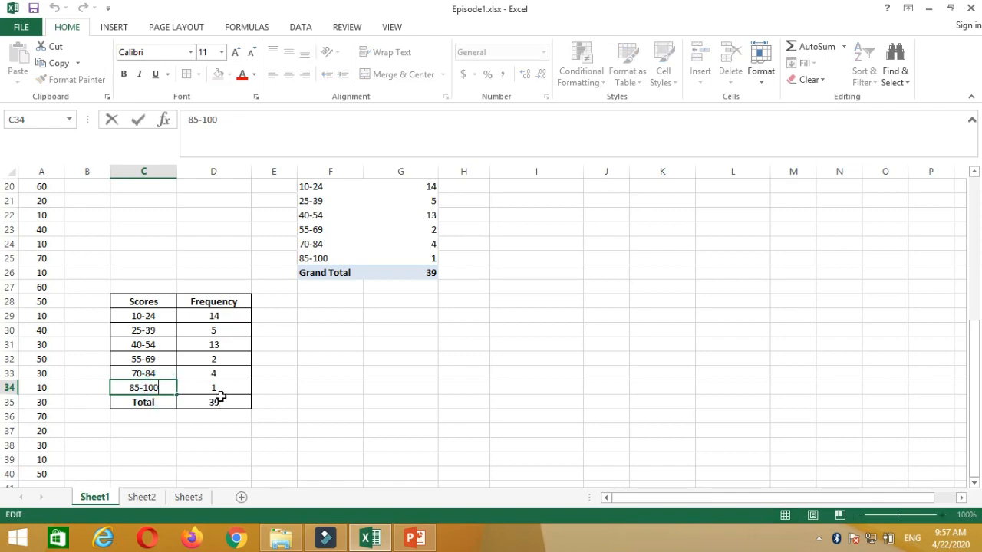
key("BackSpace")
key("BackSpace")
key("BackSpace")
type("99")
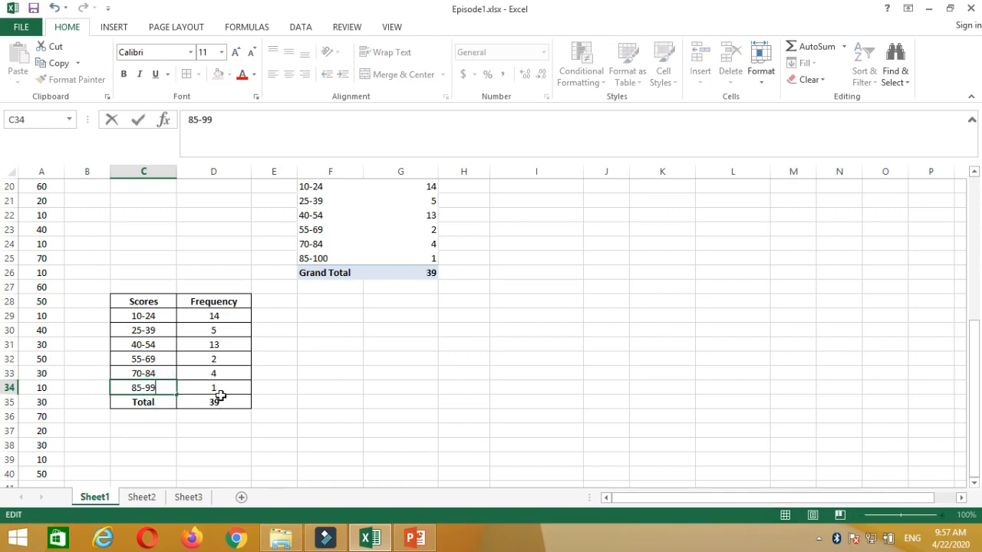
key("Return")
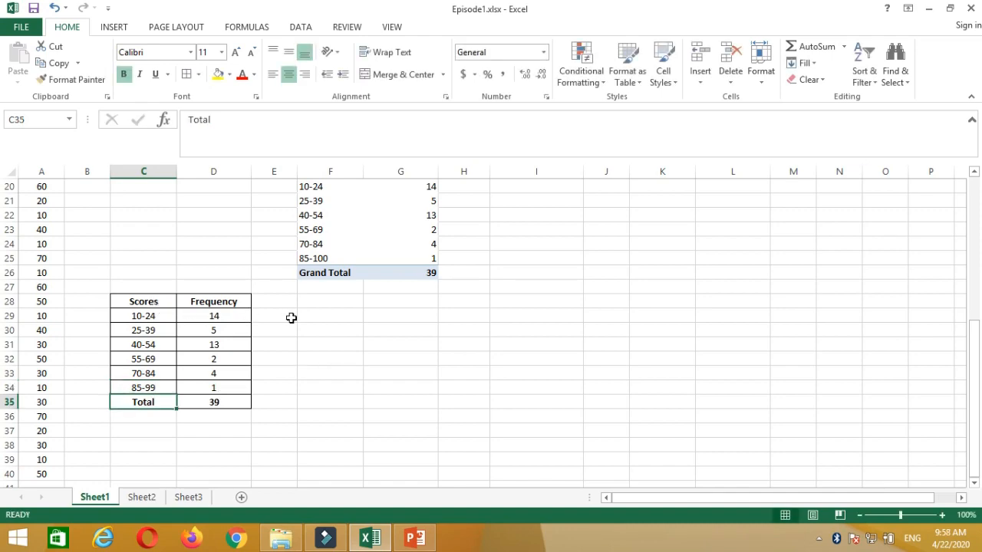
Try to regroup the lower PivotTable's row labels with an ending value of 99.99, and undo the regrouping.
scroll(349, 318, "up", 1)
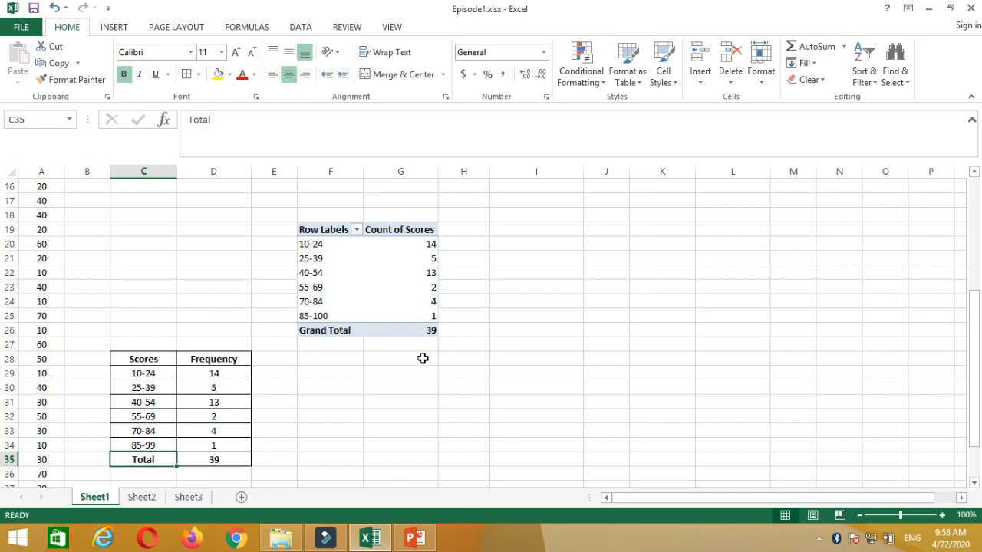
left_click(305, 244)
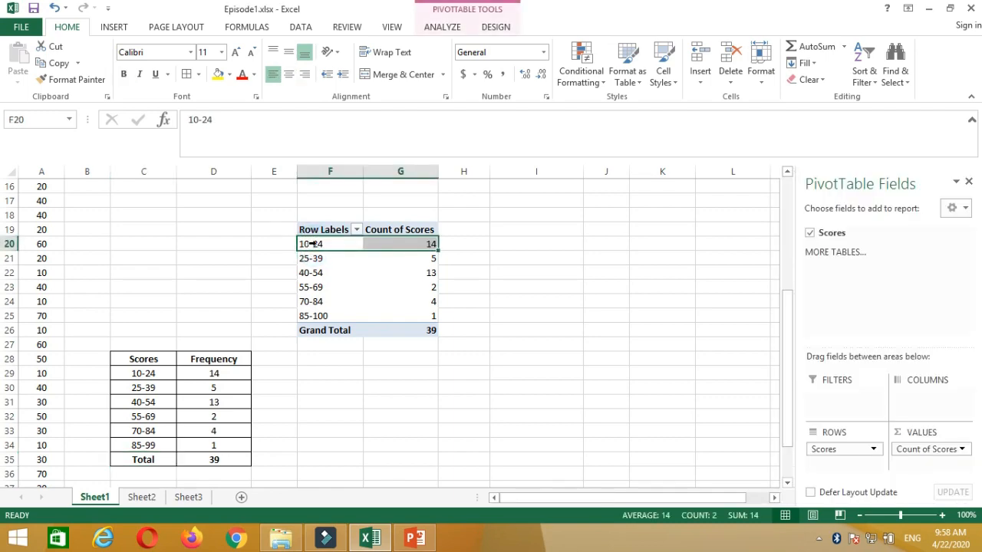
left_click(441, 28)
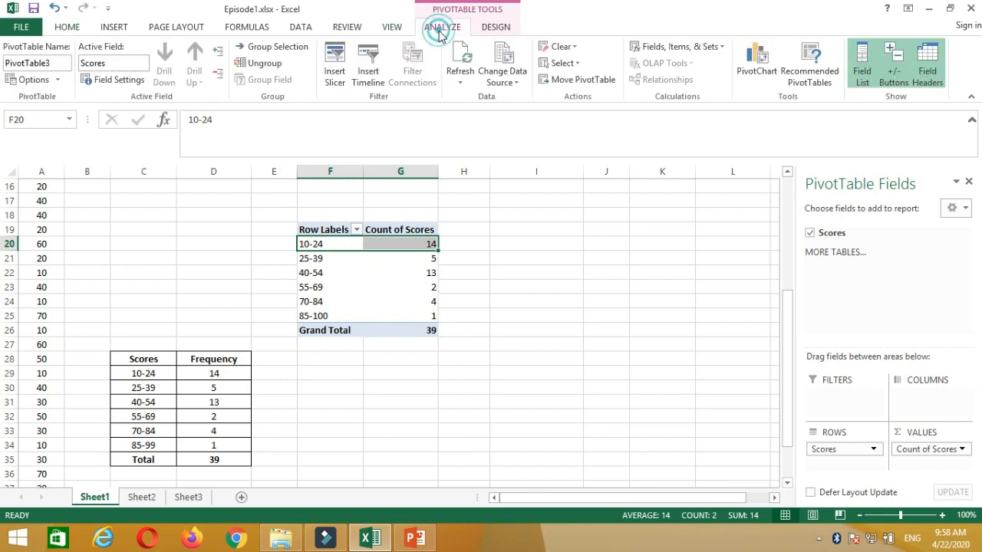
left_click(270, 47)
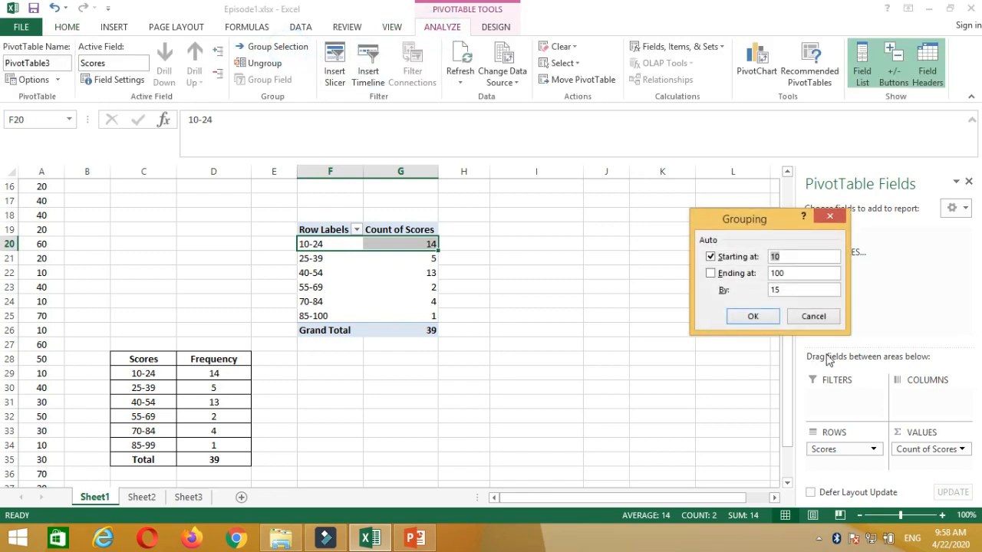
left_click_drag(755, 225, 674, 218)
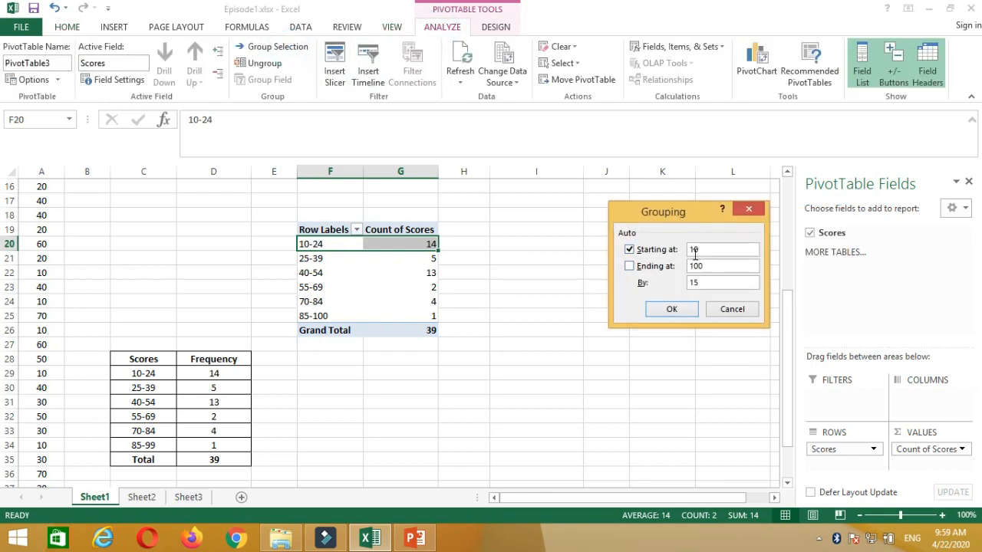
left_click(705, 249)
left_click(709, 265)
key("BackSpace")
key("BackSpace")
key("BackSpace")
type("99.99")
left_click(672, 309)
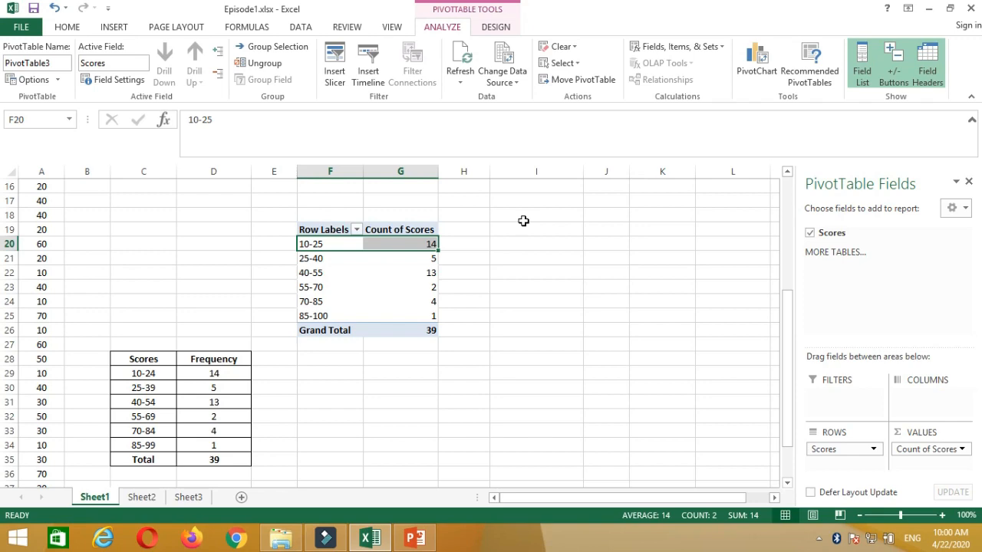
key("ctrl+z")
Regroup the lower PivotTable's row labels with an ending value of 99.5, keeping the class interval of 15.
left_click(290, 51)
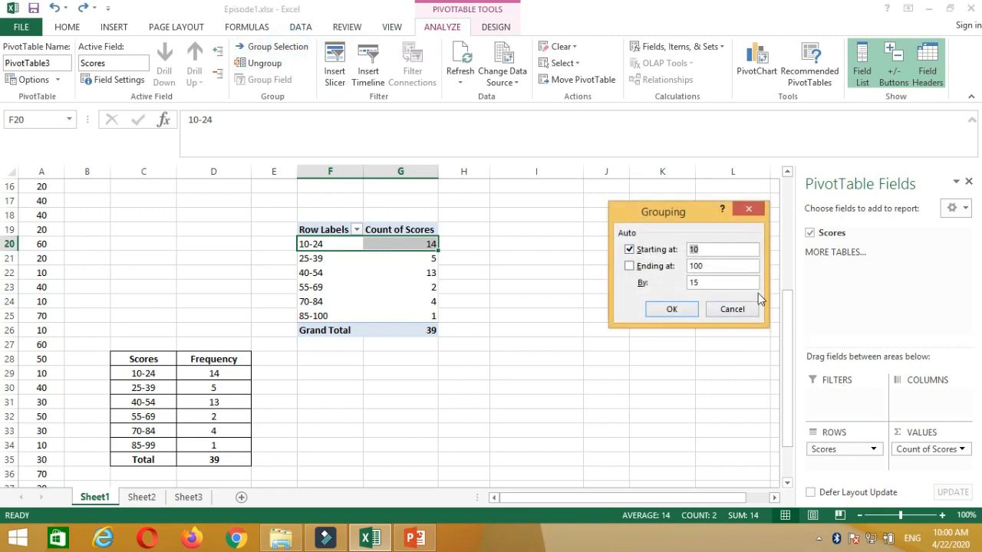
left_click(725, 267)
key("BackSpace")
key("BackSpace")
type("99.5")
left_click(672, 309)
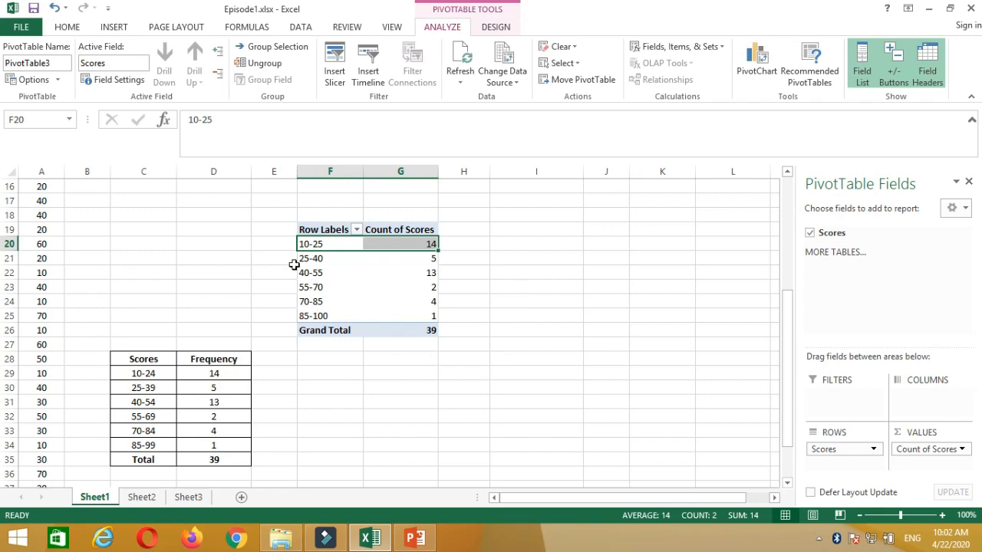
left_click(605, 299)
Copy the regrouped classes and their counts from F20:G25 and paste them at G29.
left_click_drag(303, 245, 372, 316)
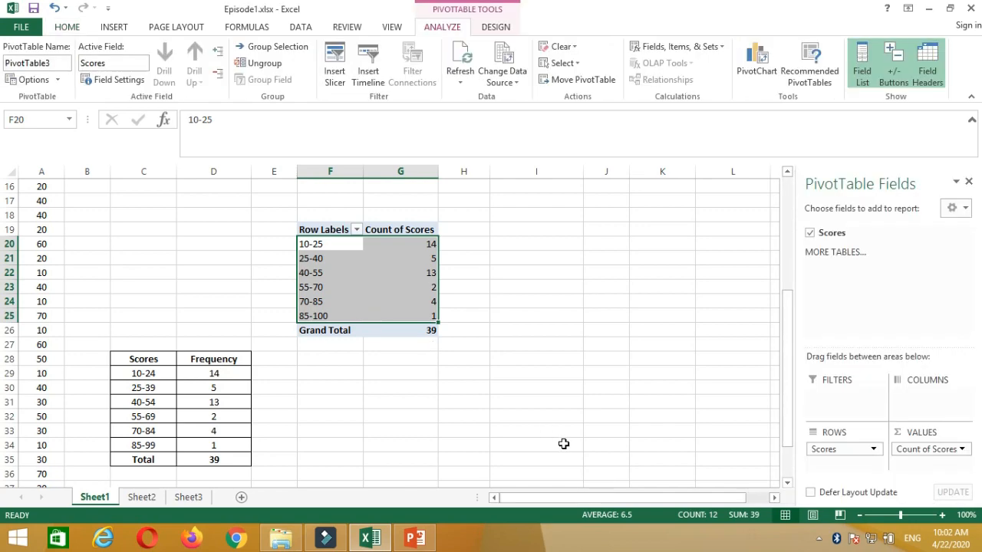
key("ctrl+c")
left_click(422, 376)
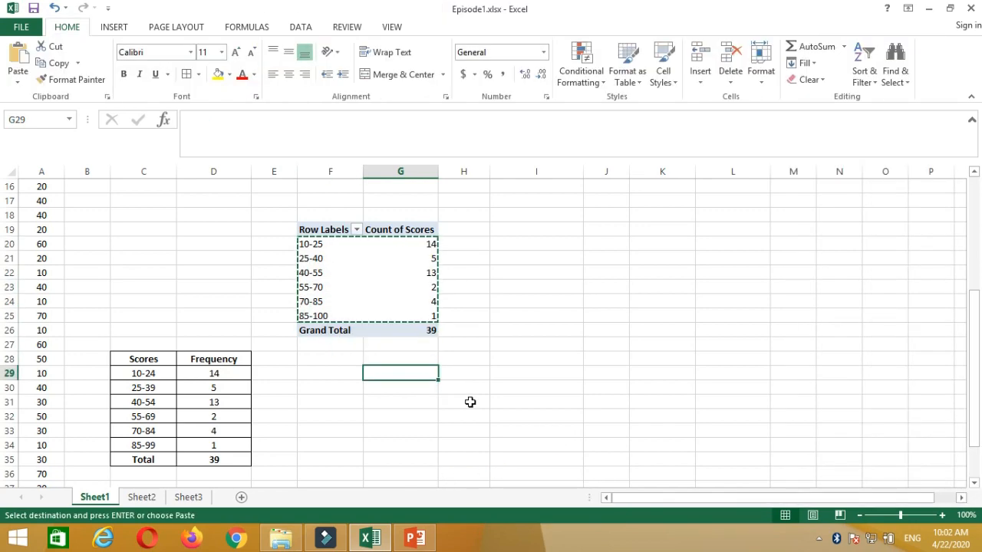
key("ctrl+v")
Add the column headings "Scores" in G28 and "Freq" in H28 above the pasted classes and counts.
left_click(399, 357)
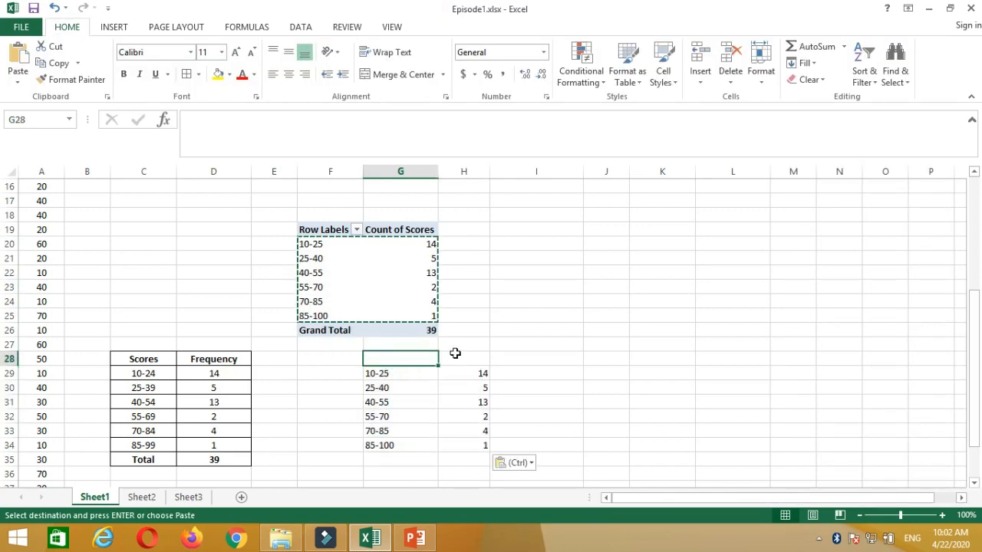
type("Scores")
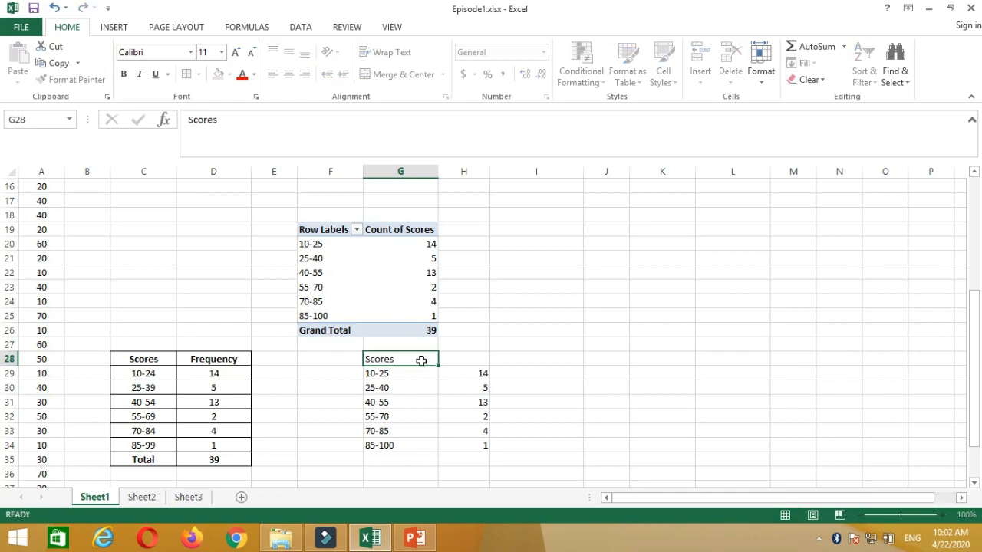
key("Tab")
type("Freq")
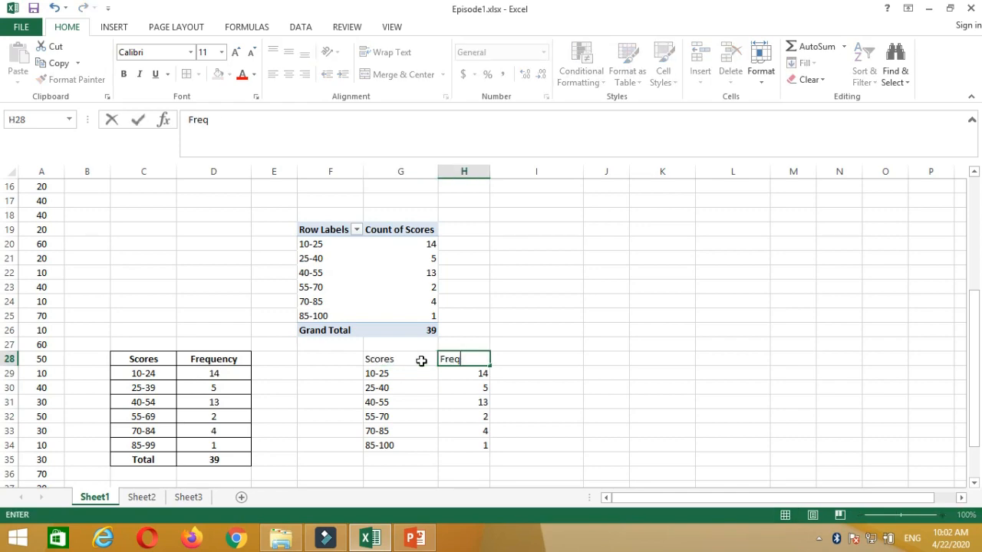
Add a "Total" row in G35 and sum the frequencies H29:H34 in H35.
left_click(401, 463)
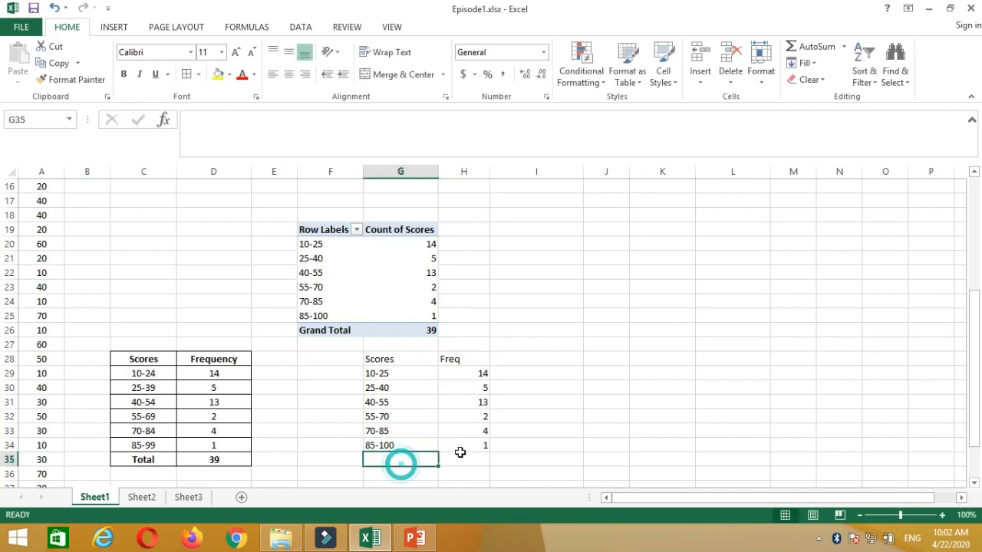
type("Total")
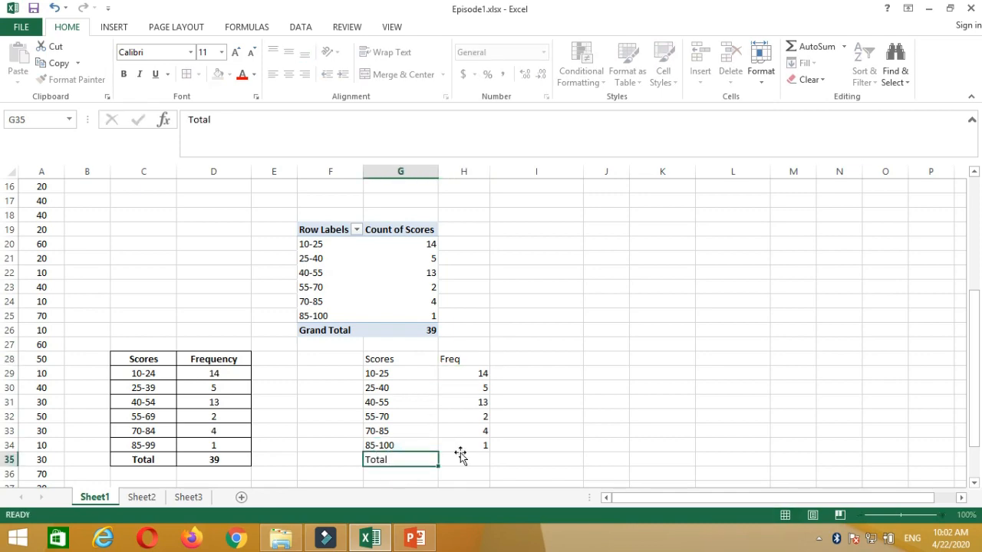
left_click(461, 456)
left_click(814, 46)
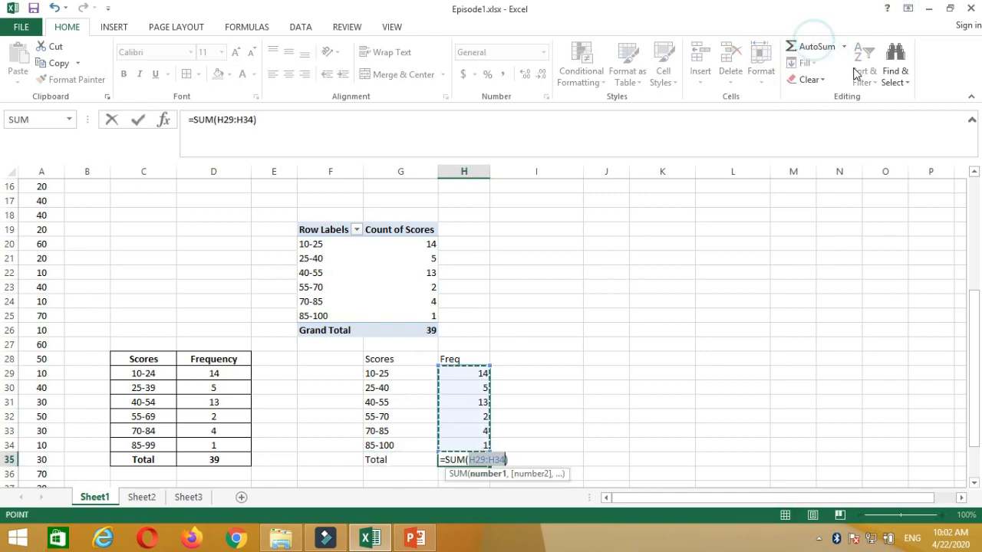
key("Return")
Center the contents of G28:H35 and make the heading row and the Total row bold.
left_click_drag(368, 358, 474, 462)
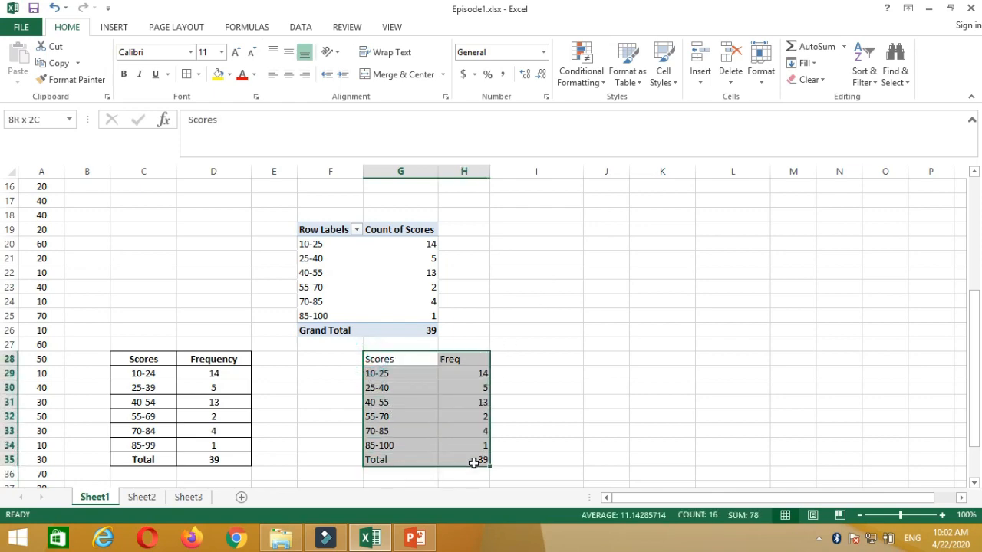
left_click(291, 75)
left_click_drag(473, 359, 408, 353)
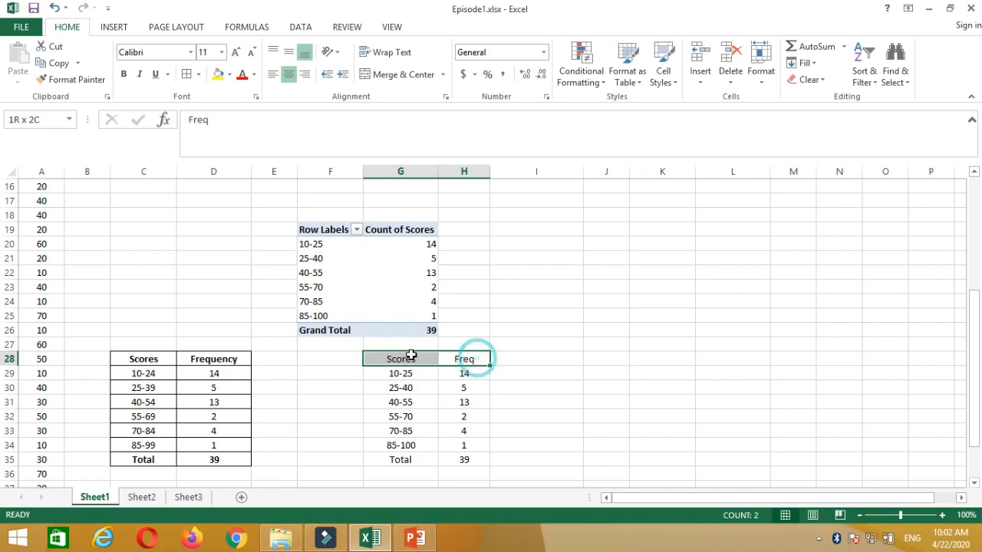
left_click(124, 73)
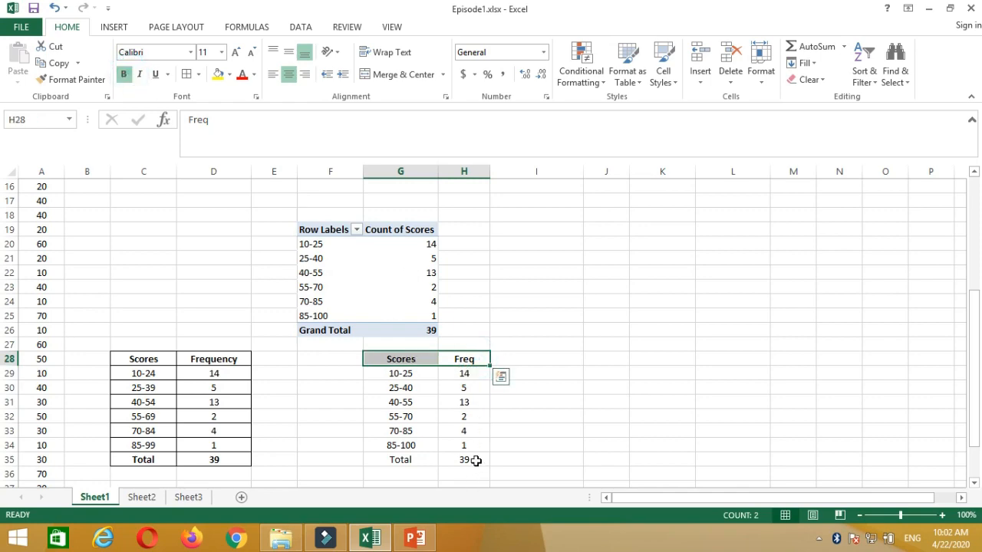
left_click_drag(474, 460, 400, 453)
left_click(124, 73)
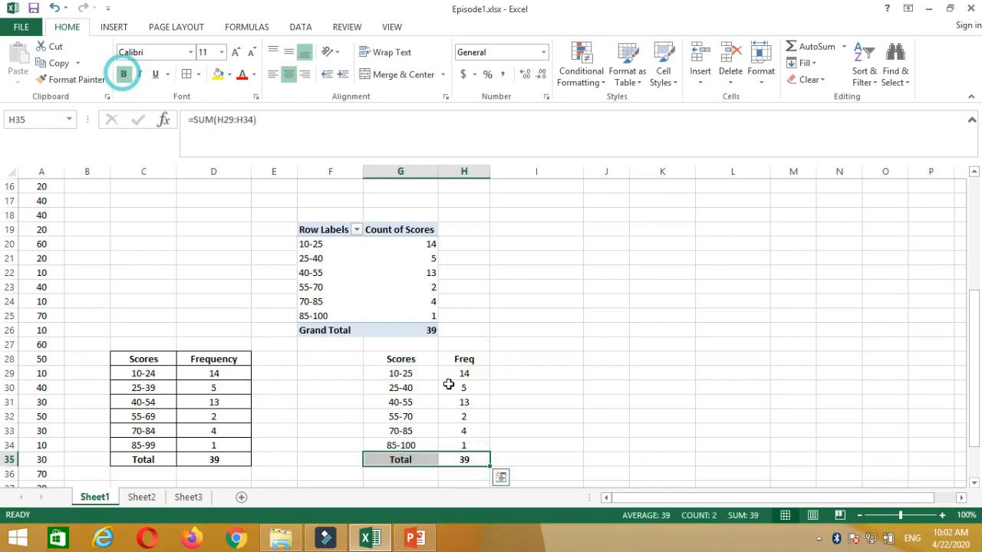
Apply borders to all cells of the second frequency table G28:H35.
left_click_drag(379, 359, 456, 460)
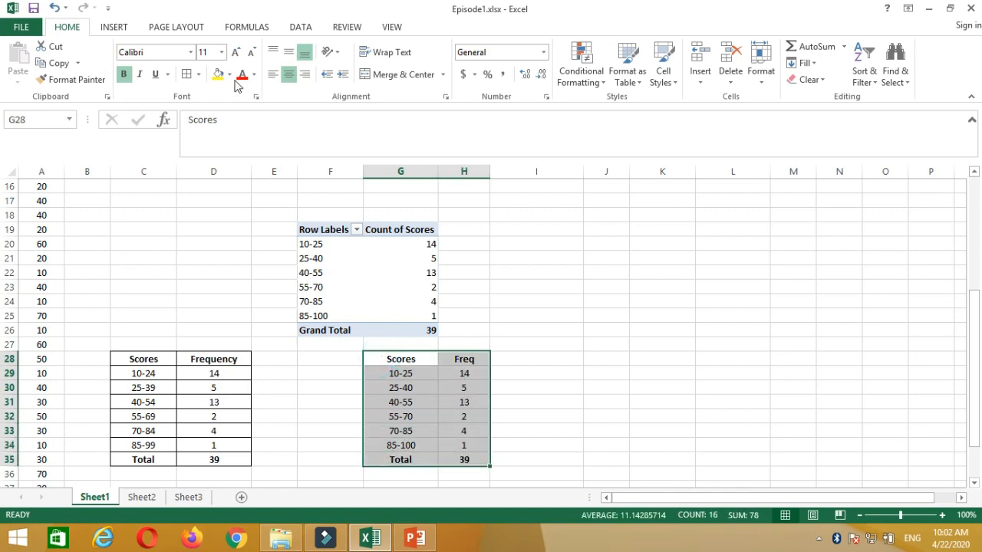
left_click(189, 76)
left_click(619, 373)
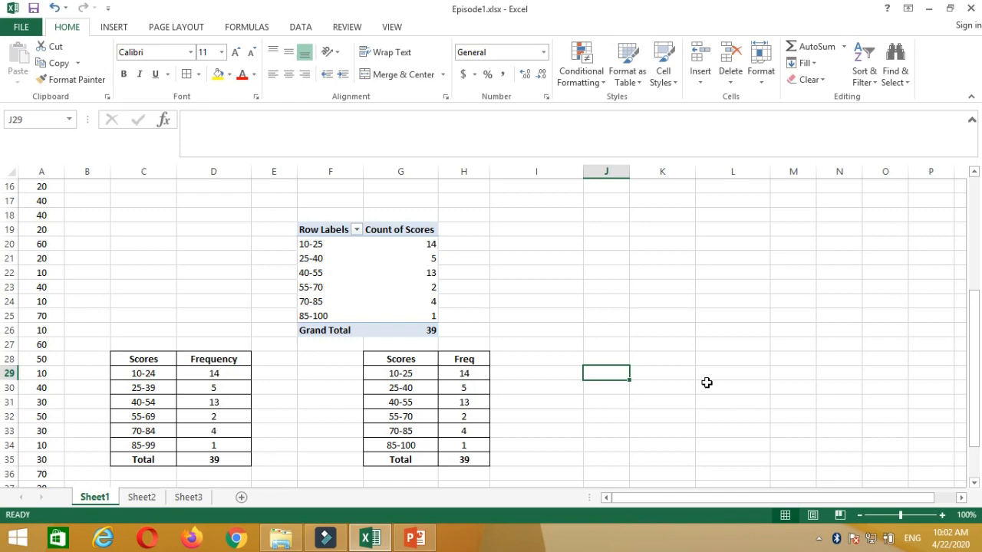
scroll(379, 221, "up", 5)
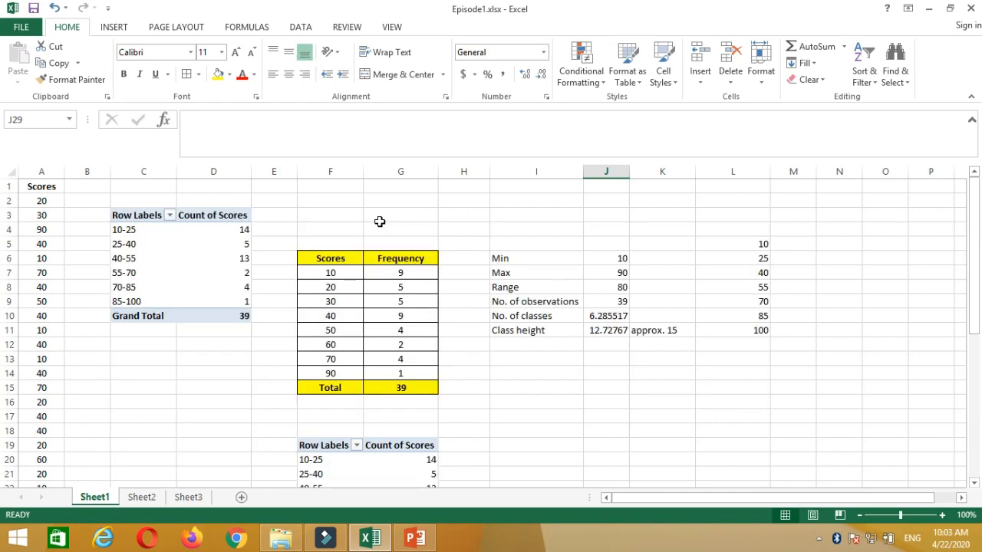